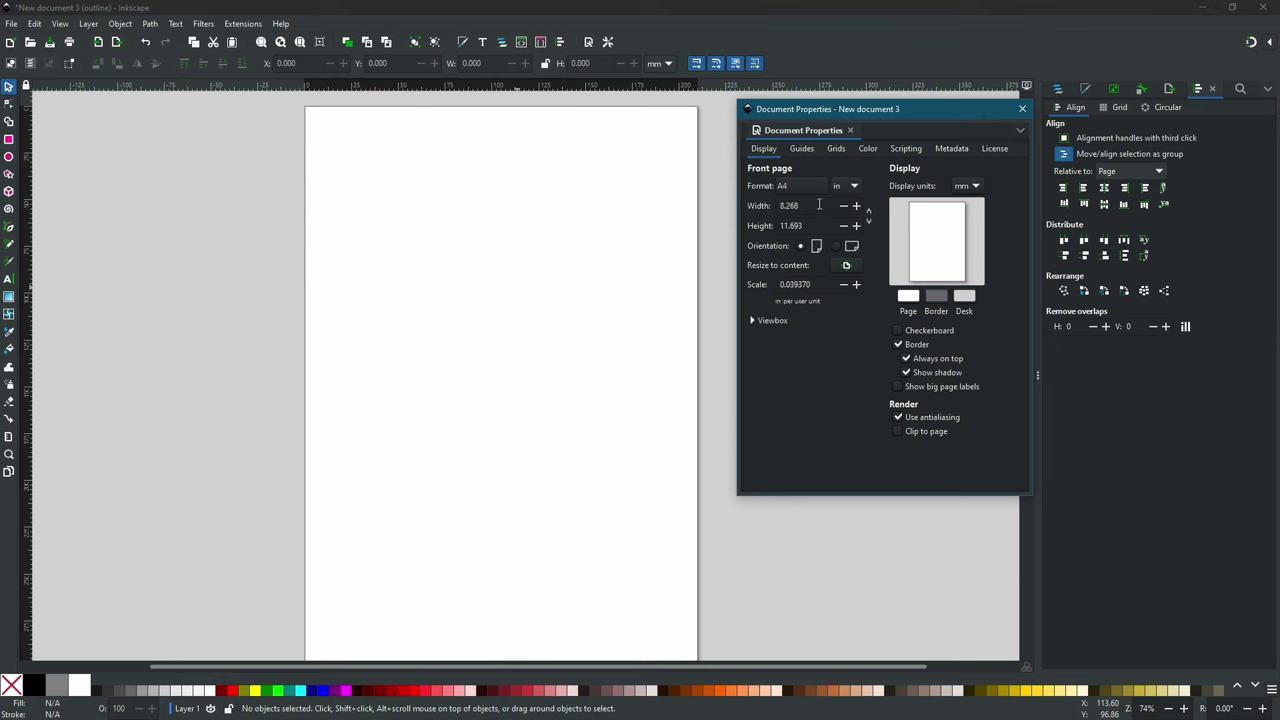
# - Set the page size to 6 in wide by 6 in high and close the document properties
pyautogui.doubleClick(819, 204)
pyautogui.write('6')
pyautogui.press('Tab')
pyautogui.write('6')
pyautogui.press('Return')
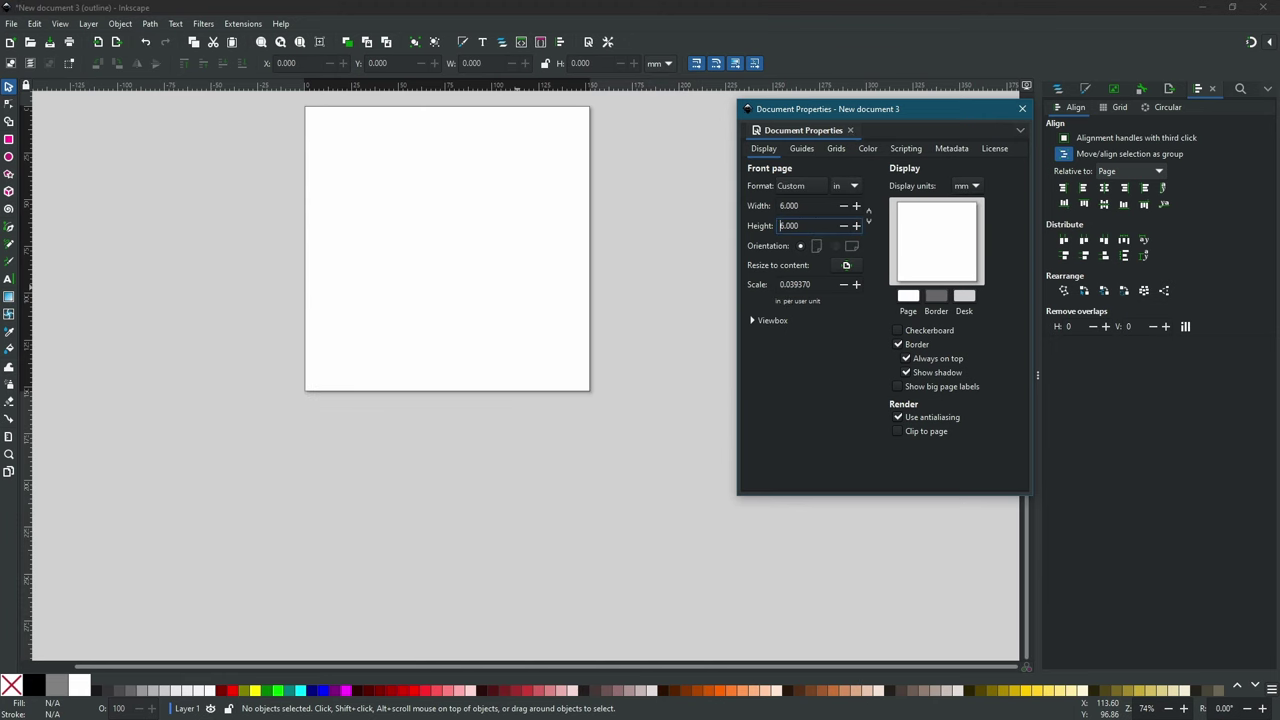
pyautogui.moveTo(938, 111); pyautogui.dragTo(926, 121)
pyautogui.click(988, 123)
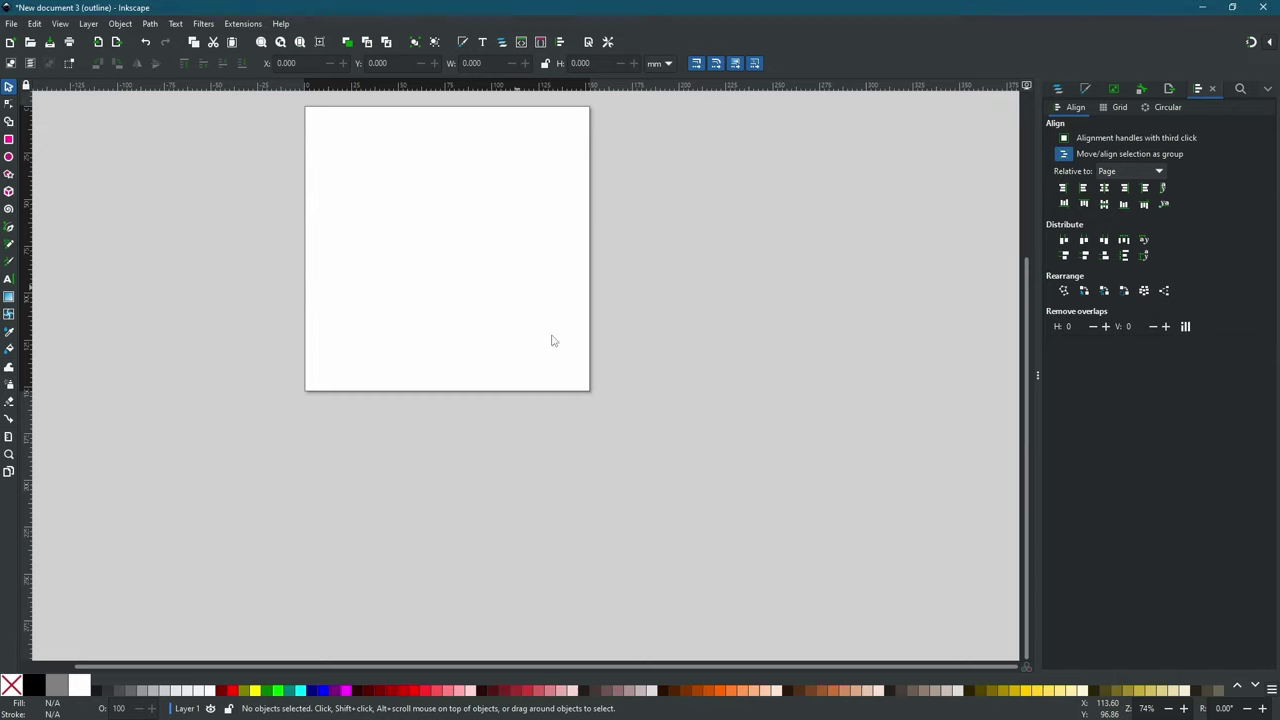
# - Paste the copied Mickey Mouse image onto the page and set the display mode to Normal
pyautogui.keyDown('ctrl'); pyautogui.scroll(2, 580, 392); pyautogui.keyUp('ctrl')
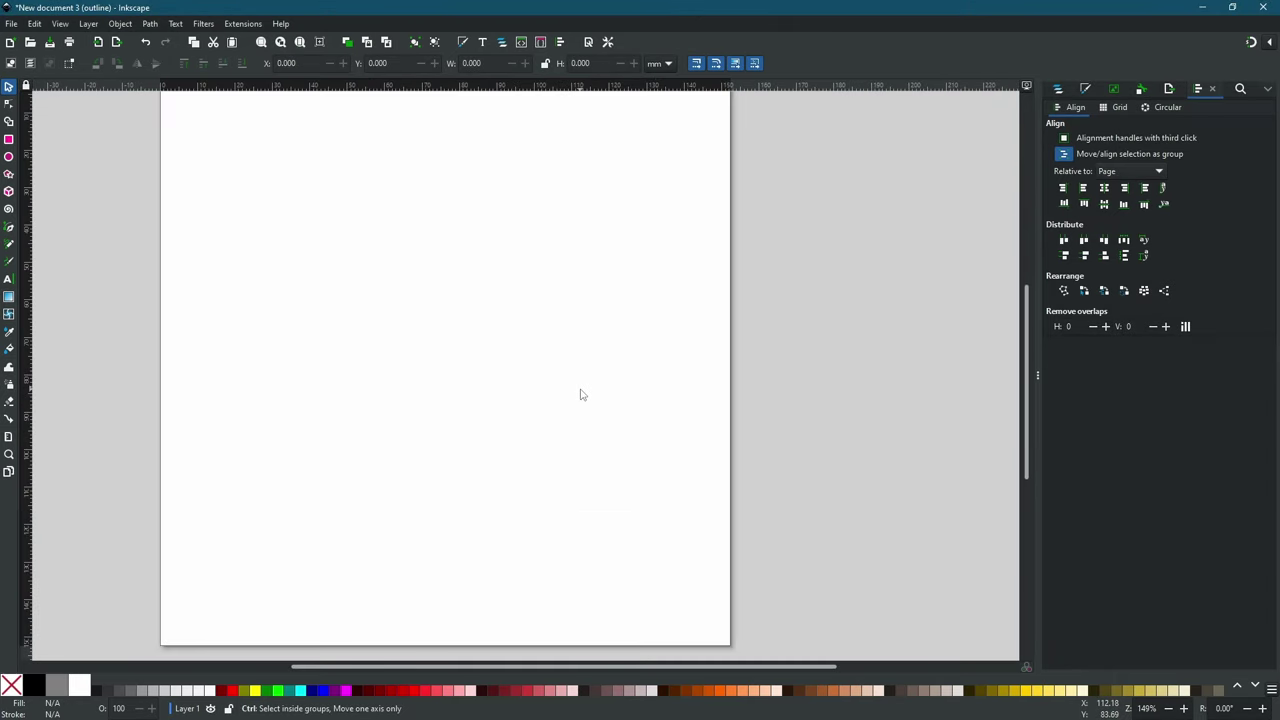
pyautogui.keyDown('ctrl'); pyautogui.scroll(-1, 591, 391); pyautogui.keyUp('ctrl')
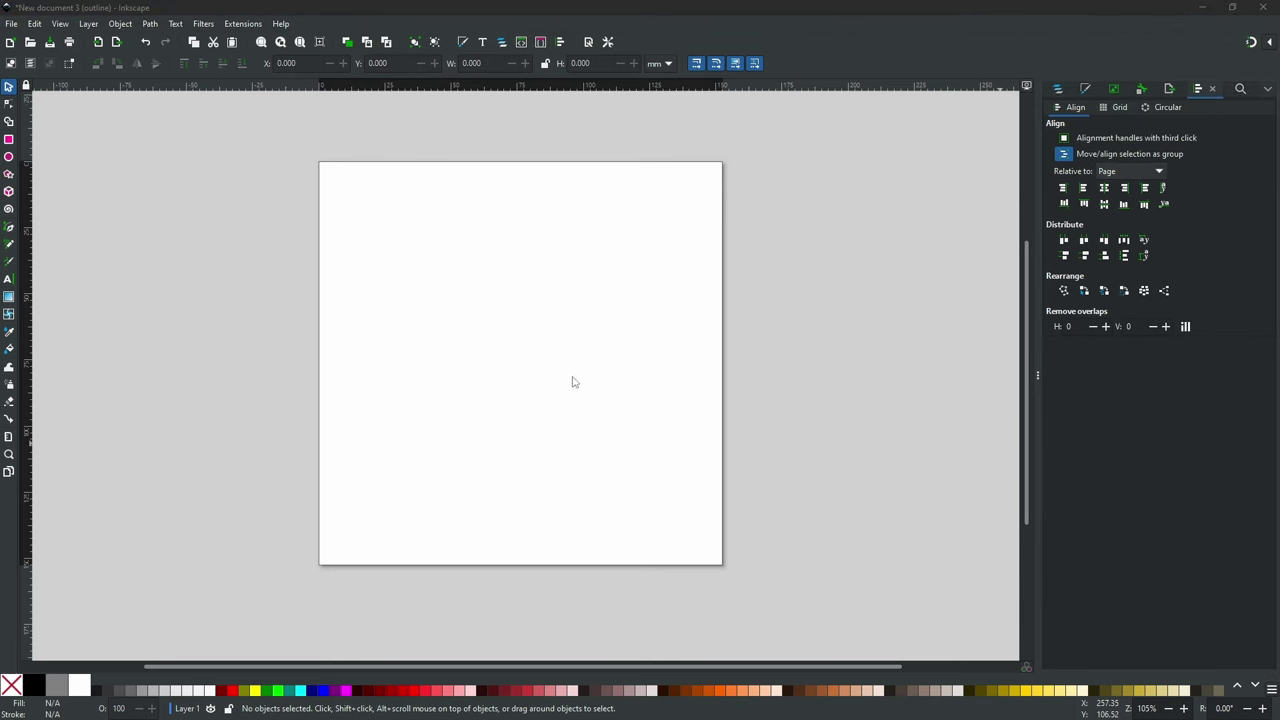
pyautogui.hotkey('ctrl', 'v')
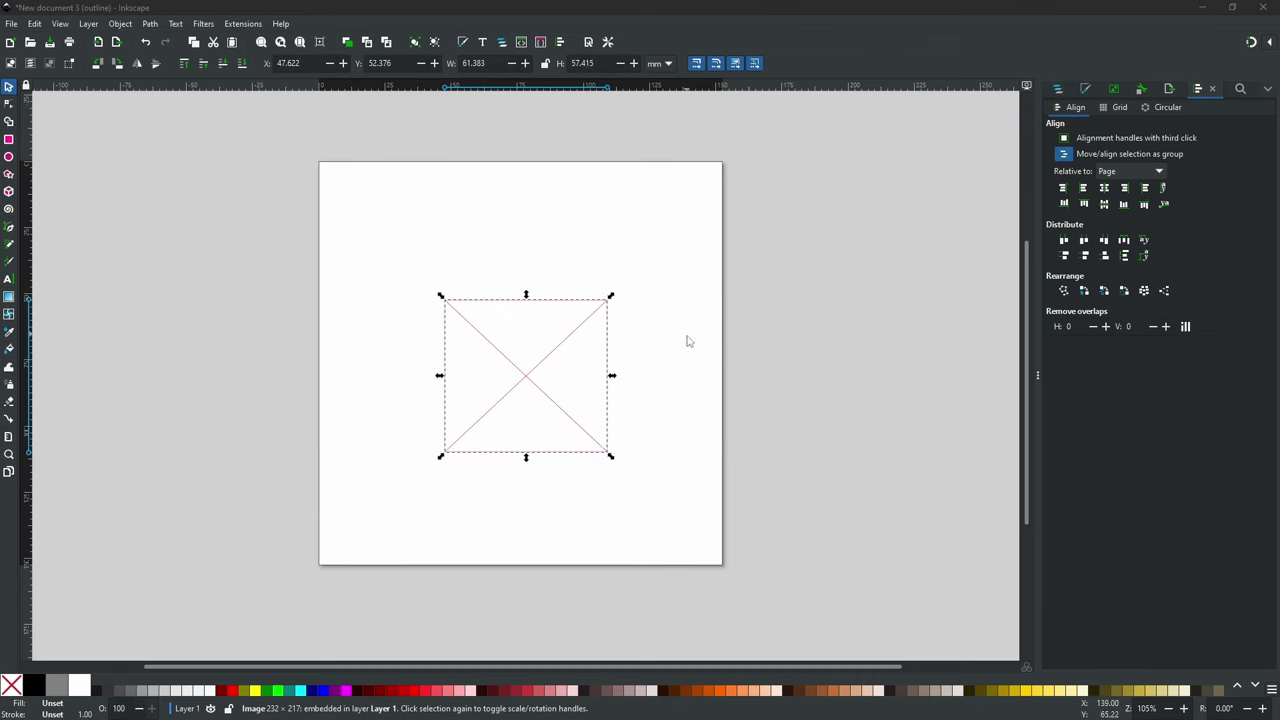
pyautogui.click(60, 23)
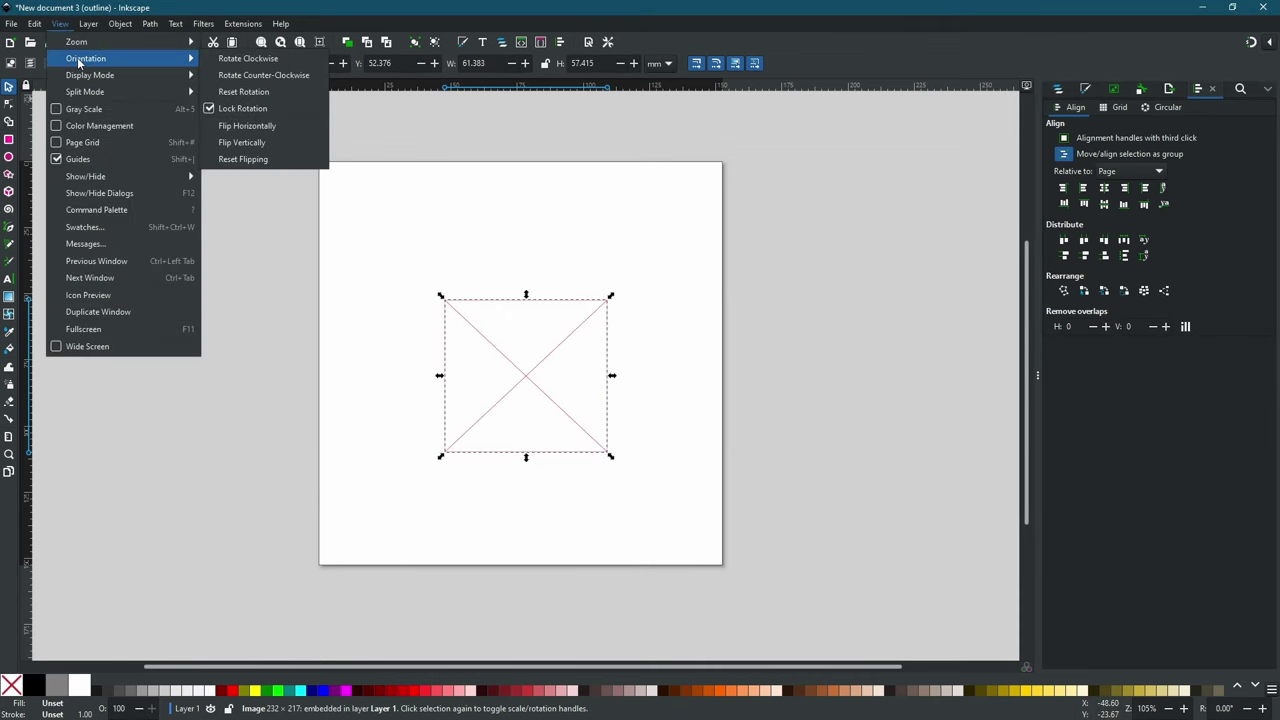
pyautogui.moveTo(90, 75)
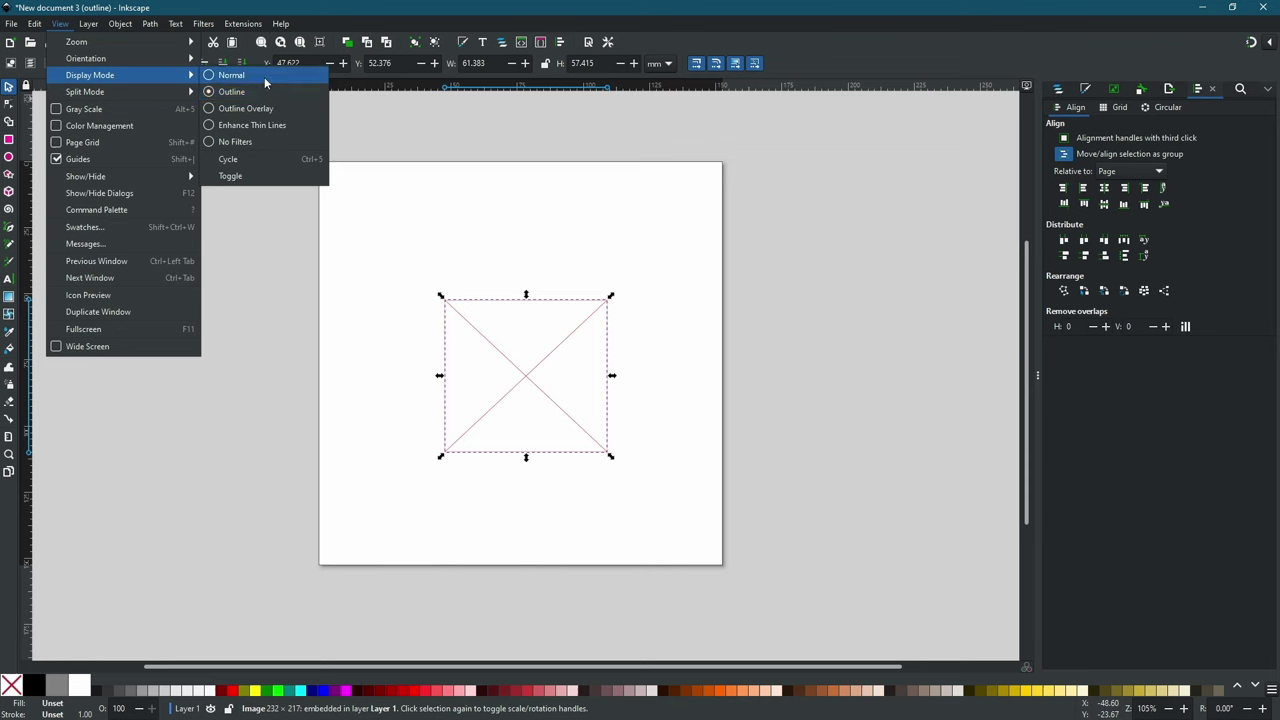
pyautogui.click(264, 77)
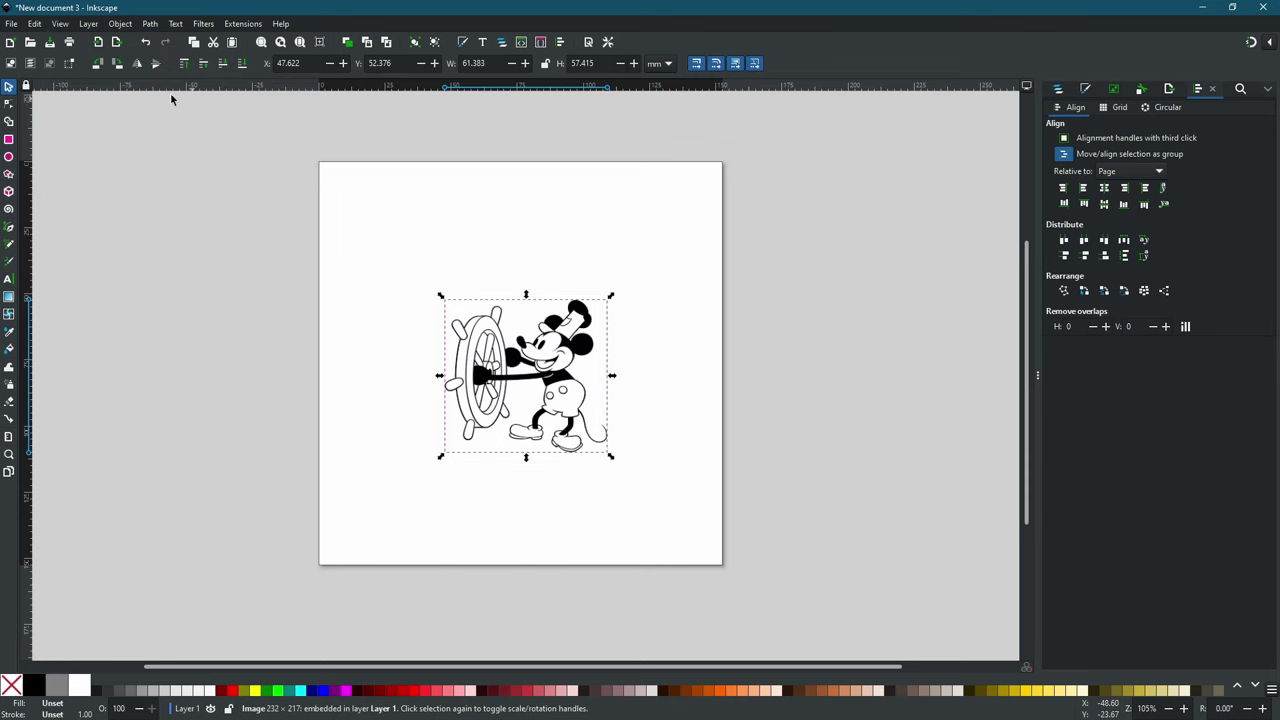
# - Enlarge the pasted image to about 117 mm by 109 mm and position it near the middle of the page
pyautogui.moveTo(561, 383); pyautogui.dragTo(551, 379)
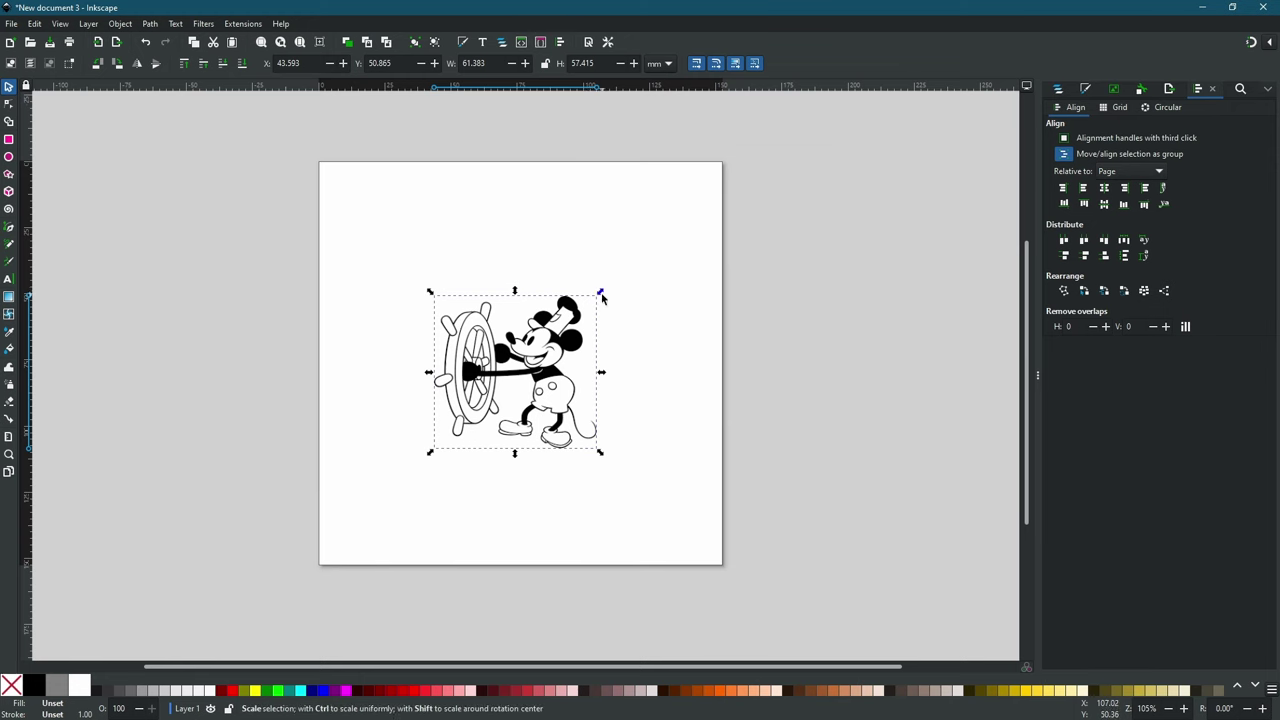
pyautogui.moveTo(600, 291); pyautogui.dragTo(770, 160)
pyautogui.moveTo(723, 453); pyautogui.dragTo(672, 520)
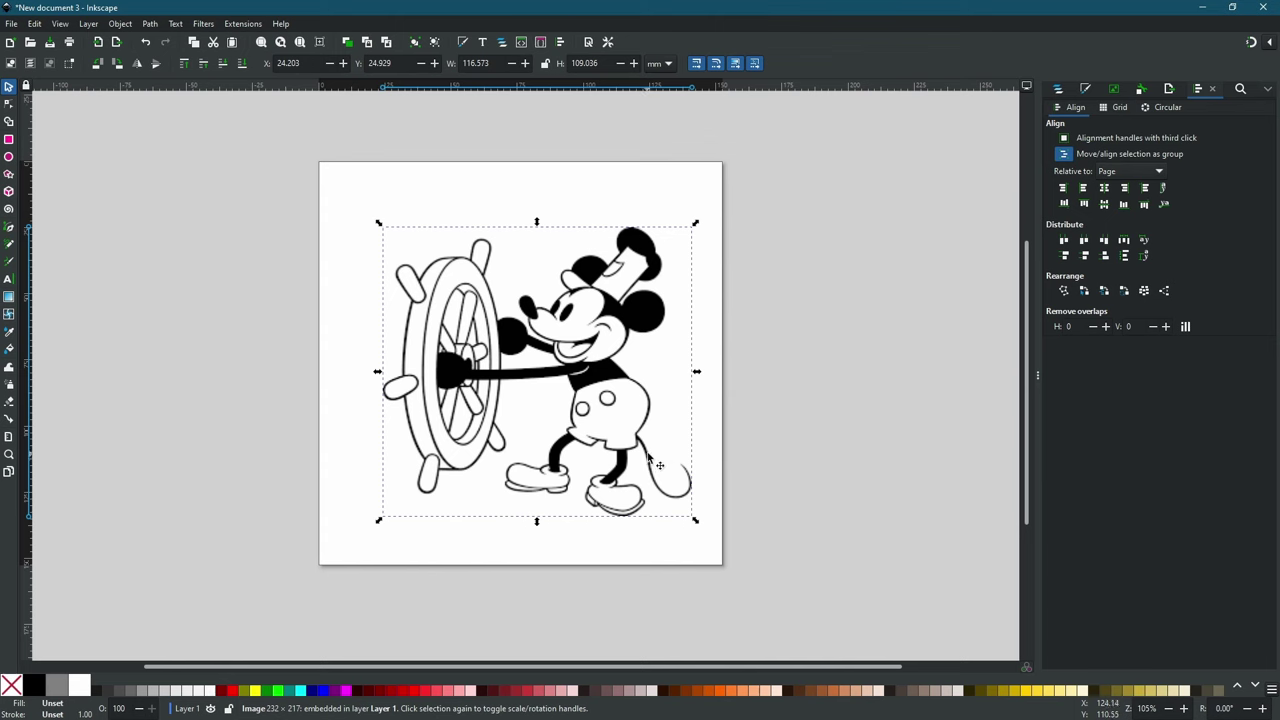
pyautogui.moveTo(607, 399); pyautogui.dragTo(598, 402)
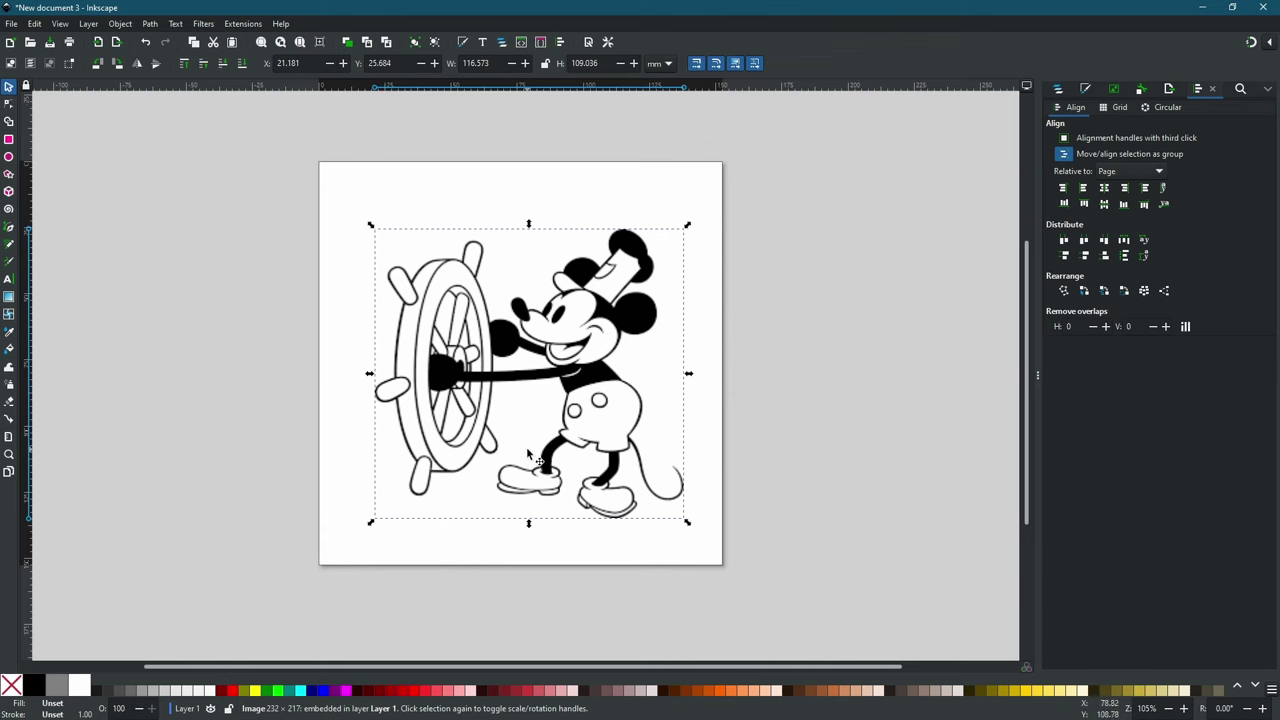
# - Trace the image as a single-scan bitmap using brightness cutoff with a threshold of 0.807
pyautogui.click(118, 24)
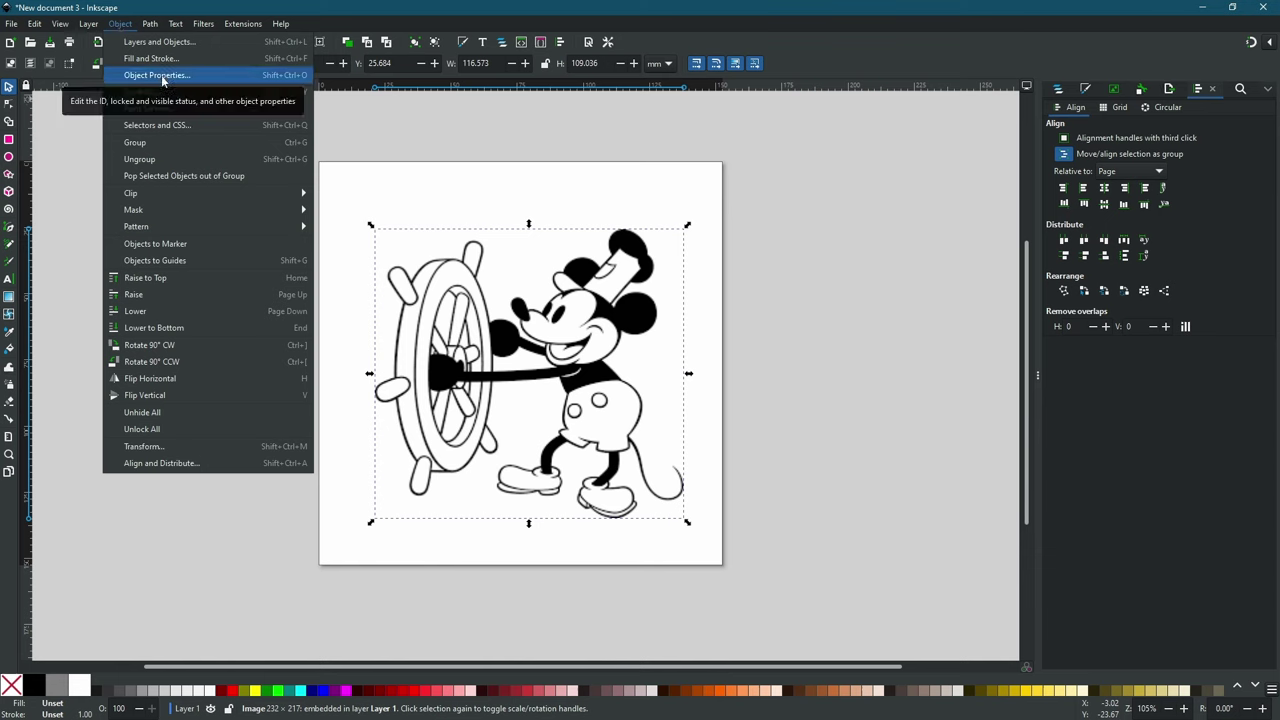
pyautogui.moveTo(150, 24)
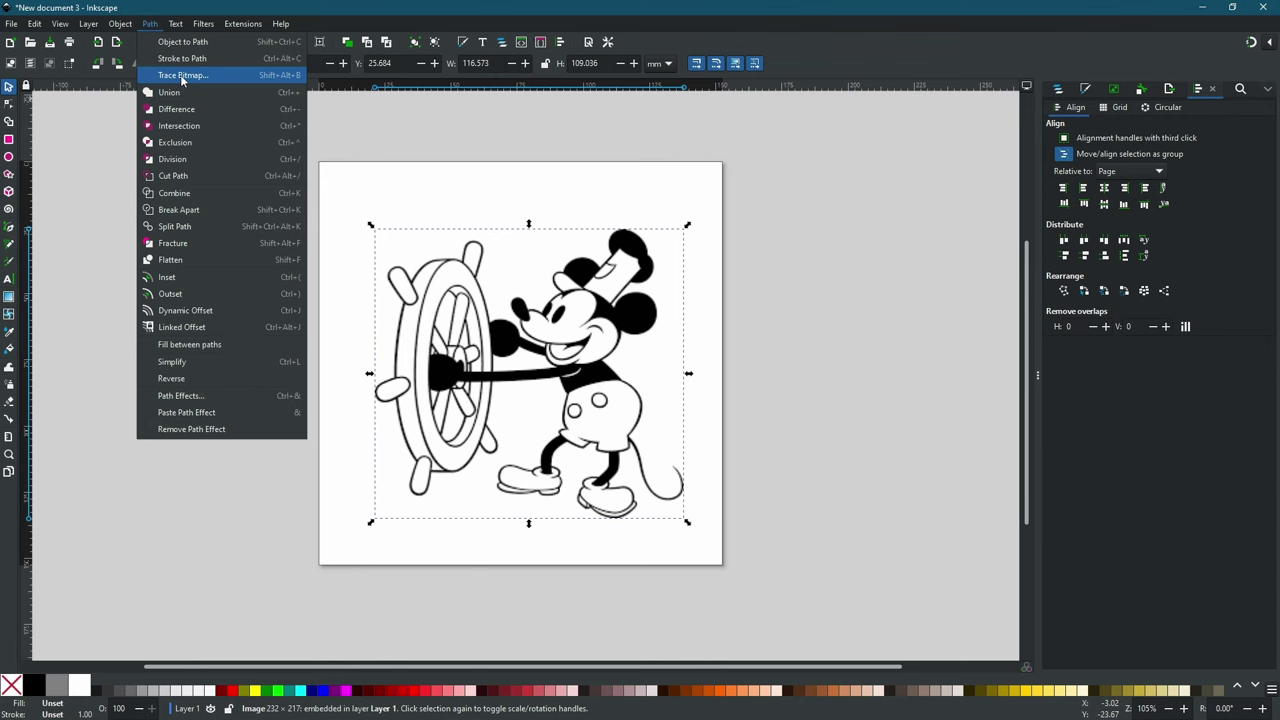
pyautogui.click(182, 76)
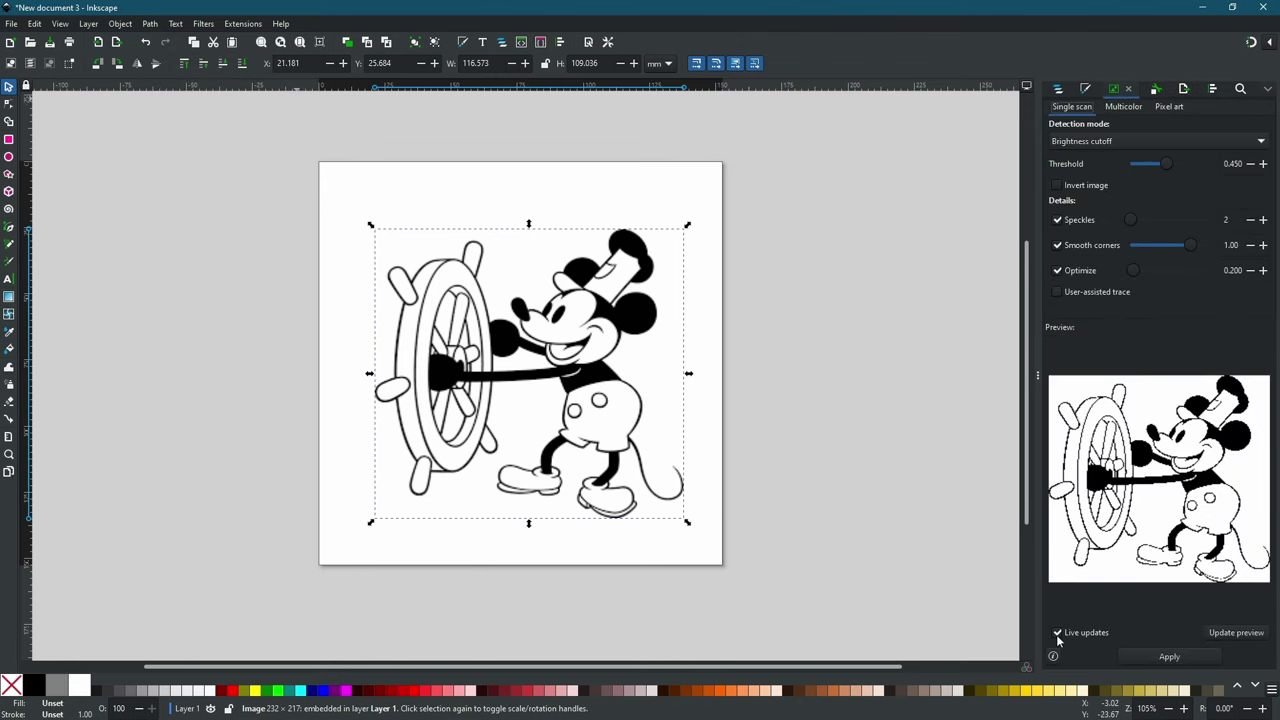
pyautogui.moveTo(1166, 163); pyautogui.dragTo(1196, 165)
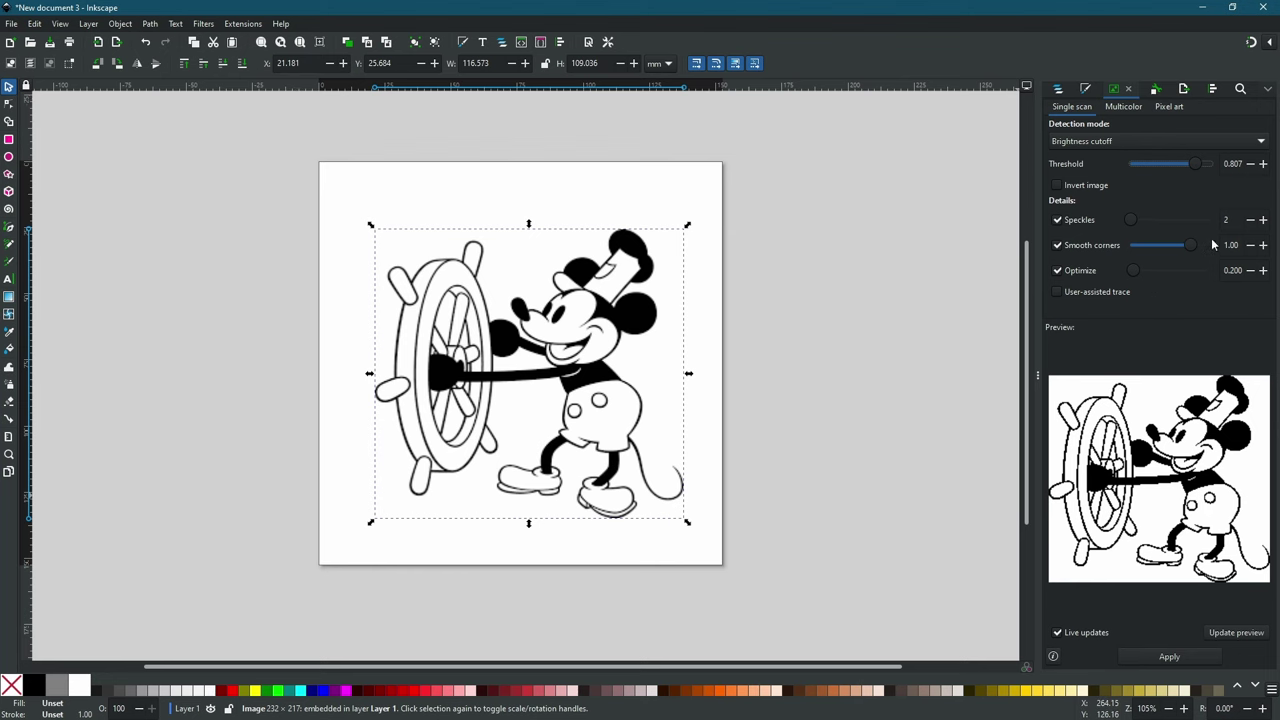
pyautogui.click(1166, 656)
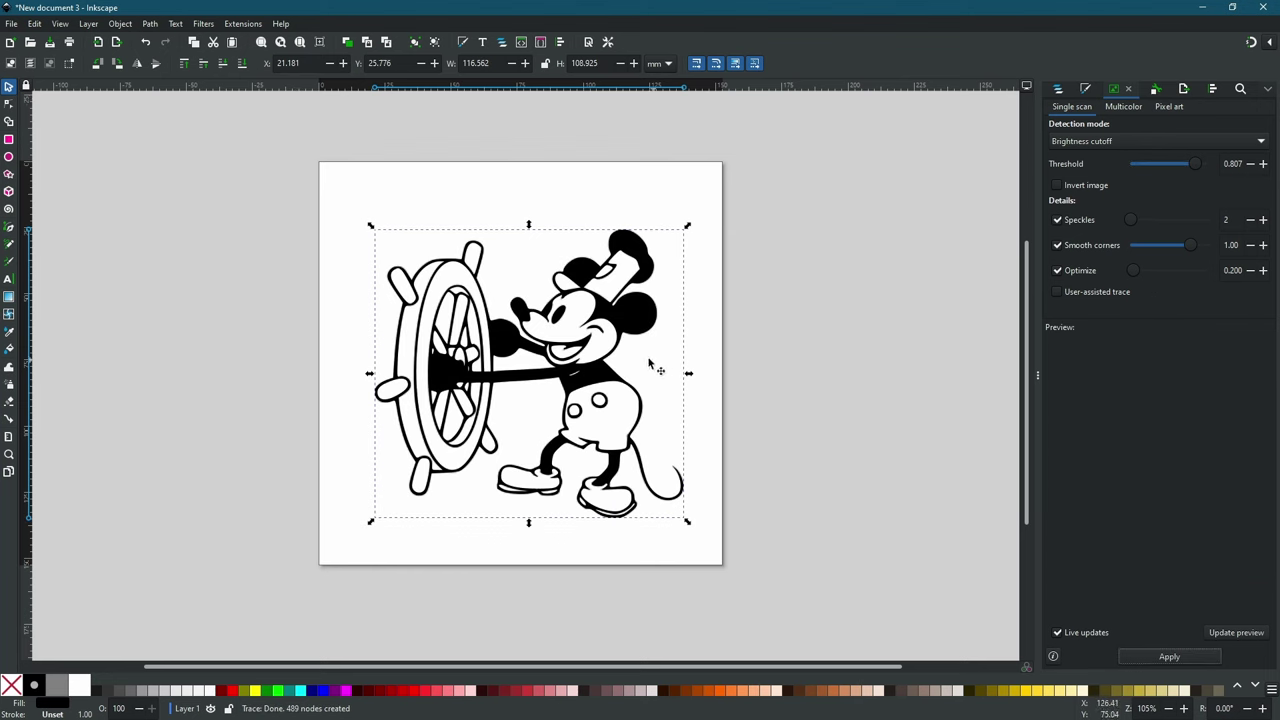
# - Separate the traced path from the original image by placing the path to the image's right
pyautogui.moveTo(652, 366); pyautogui.dragTo(827, 329)
pyautogui.moveTo(452, 388)
pyautogui.mouseDown()
pyautogui.moveTo(392, 409)
pyautogui.moveTo(273, 377)
pyautogui.mouseUp()
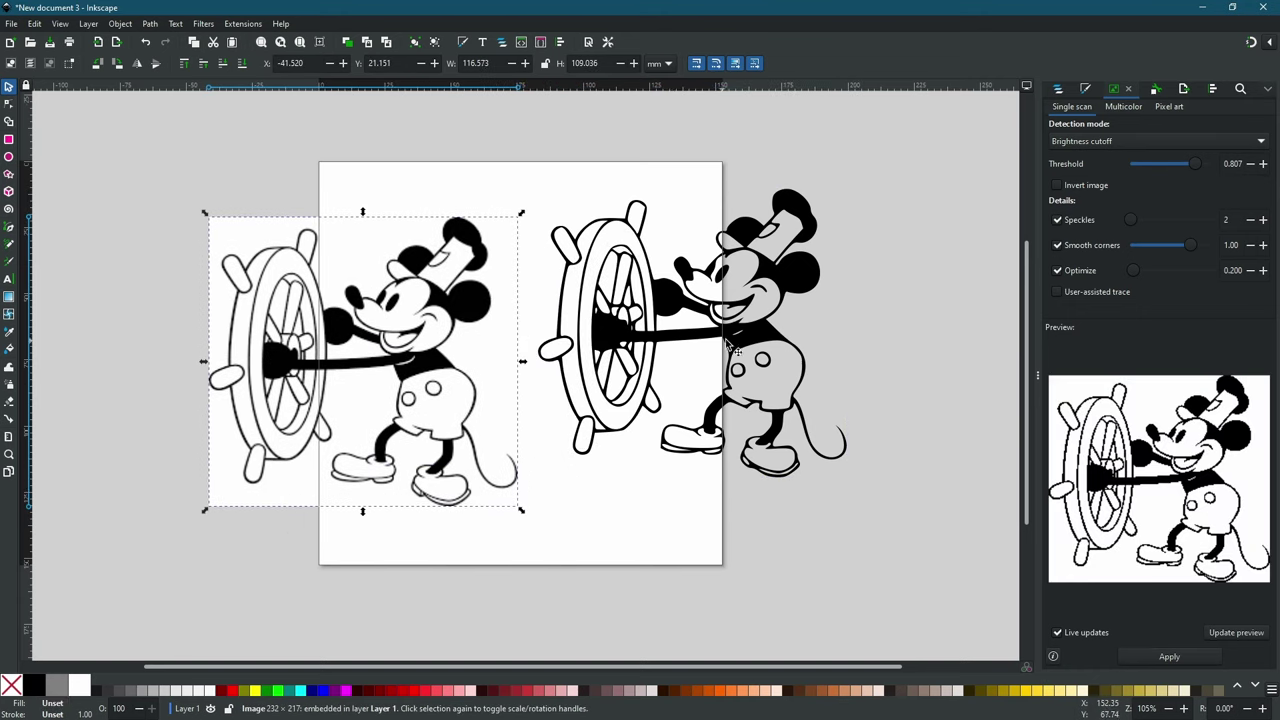
pyautogui.moveTo(603, 277); pyautogui.dragTo(589, 289)
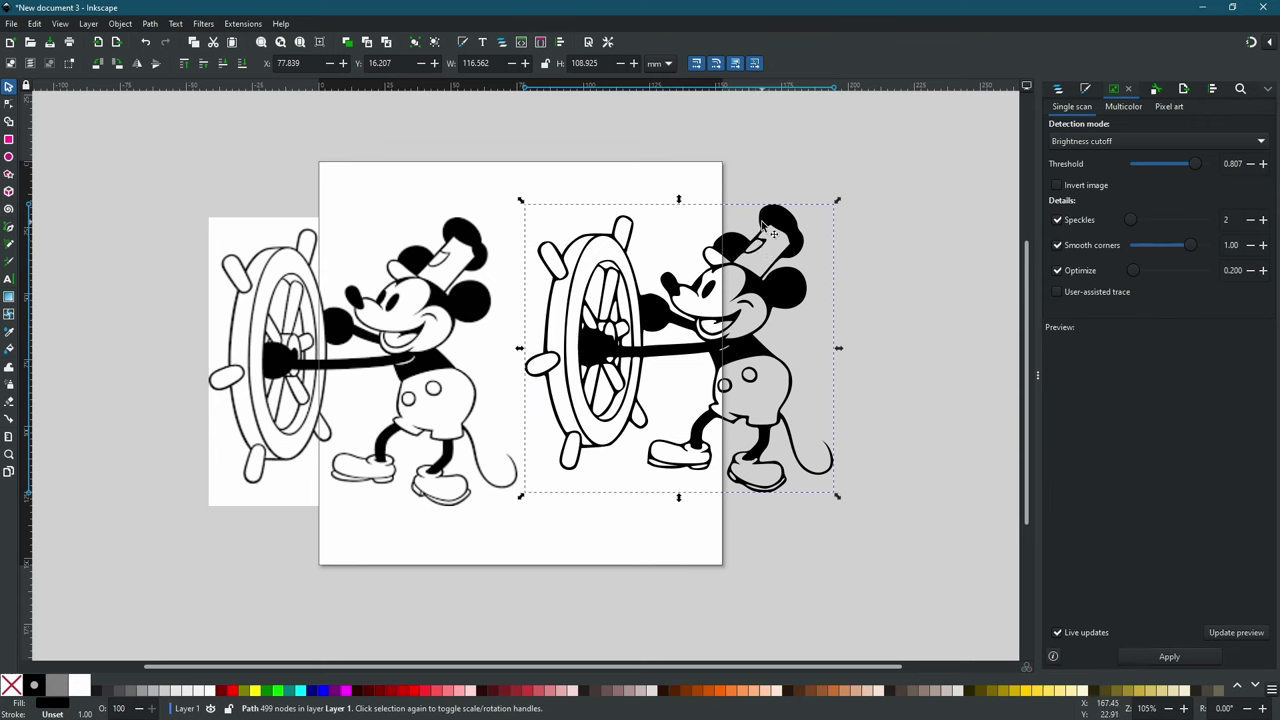
# - Switch the display mode to Outline and delete the original bitmap image
pyautogui.click(89, 24)
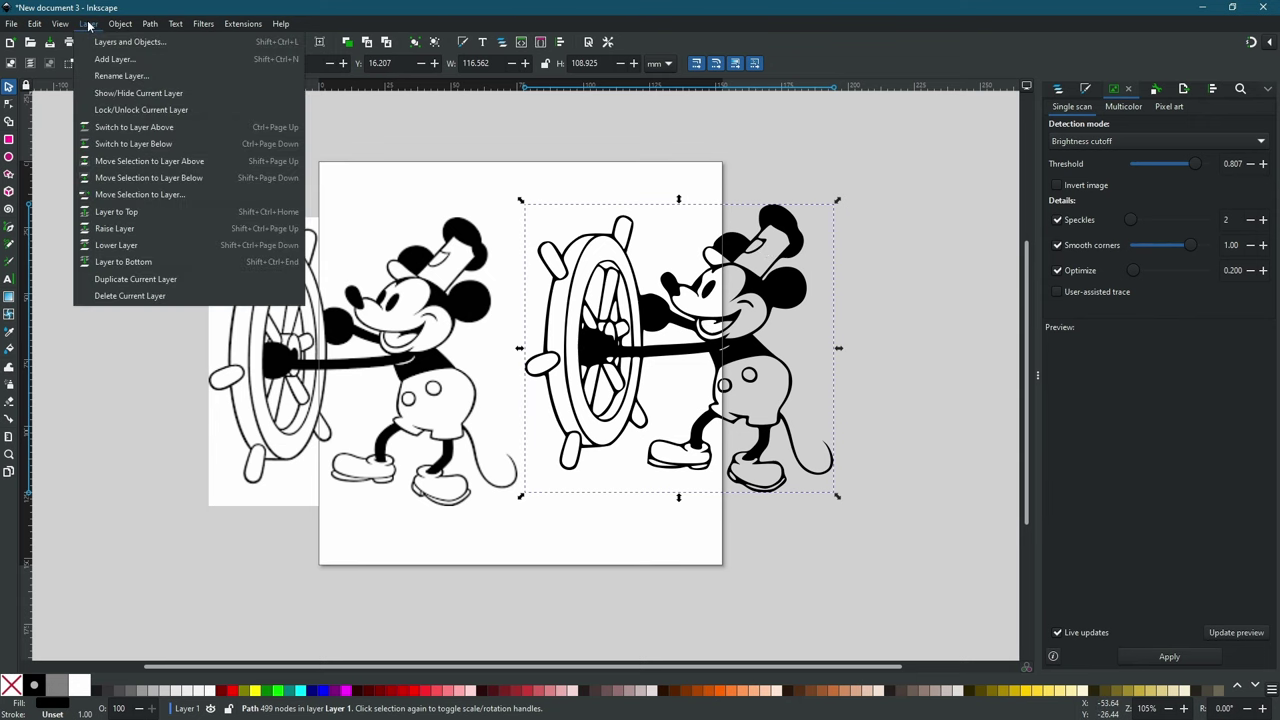
pyautogui.moveTo(60, 24)
pyautogui.moveTo(89, 76)
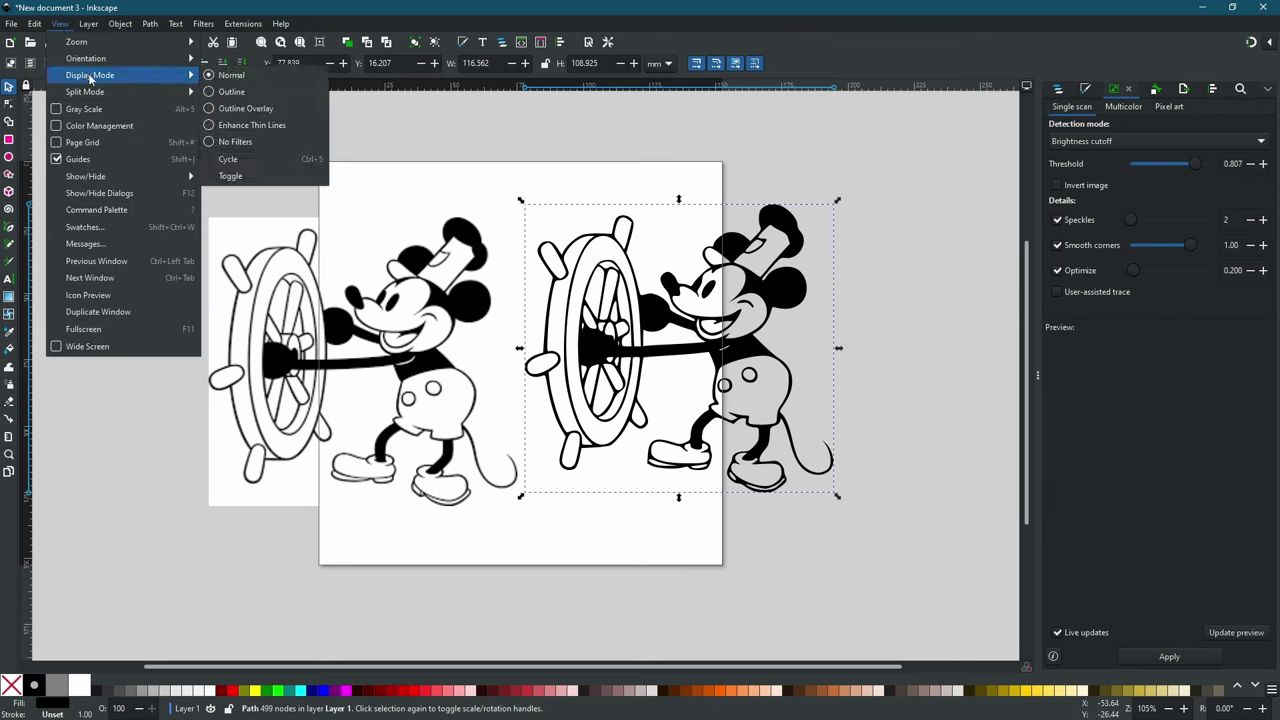
pyautogui.click(232, 91)
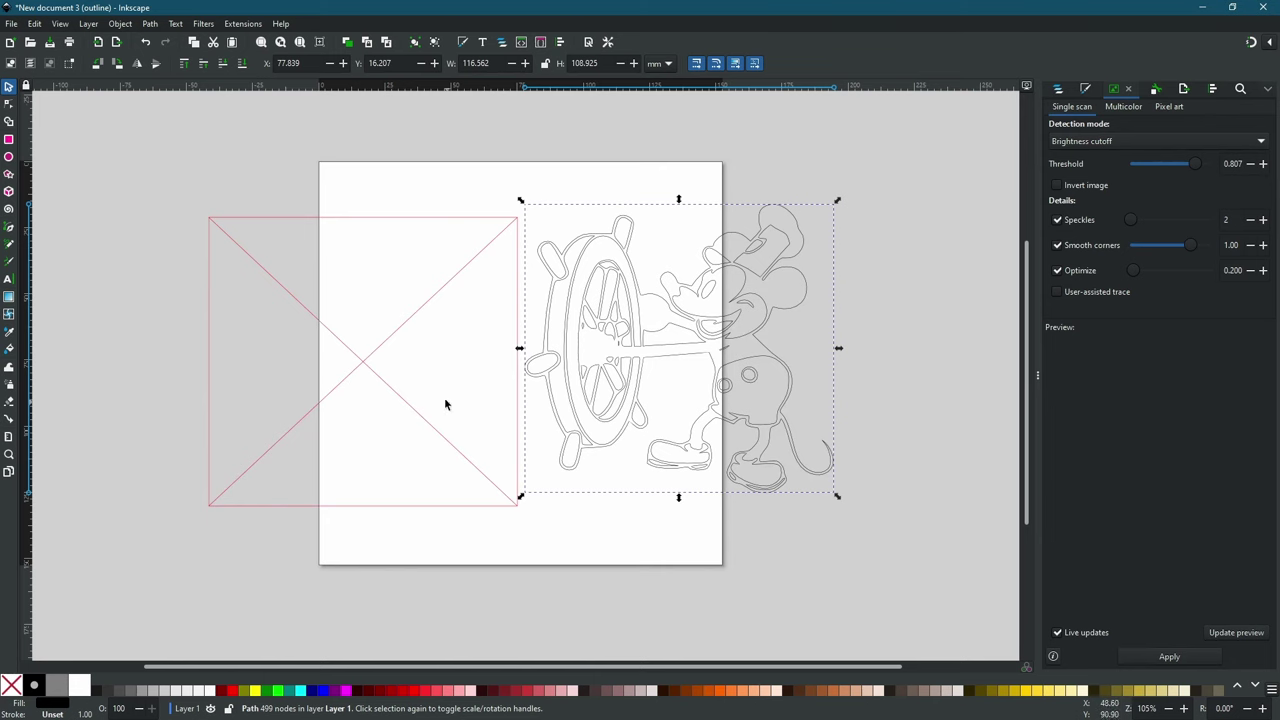
pyautogui.click(375, 370)
pyautogui.press('Delete')
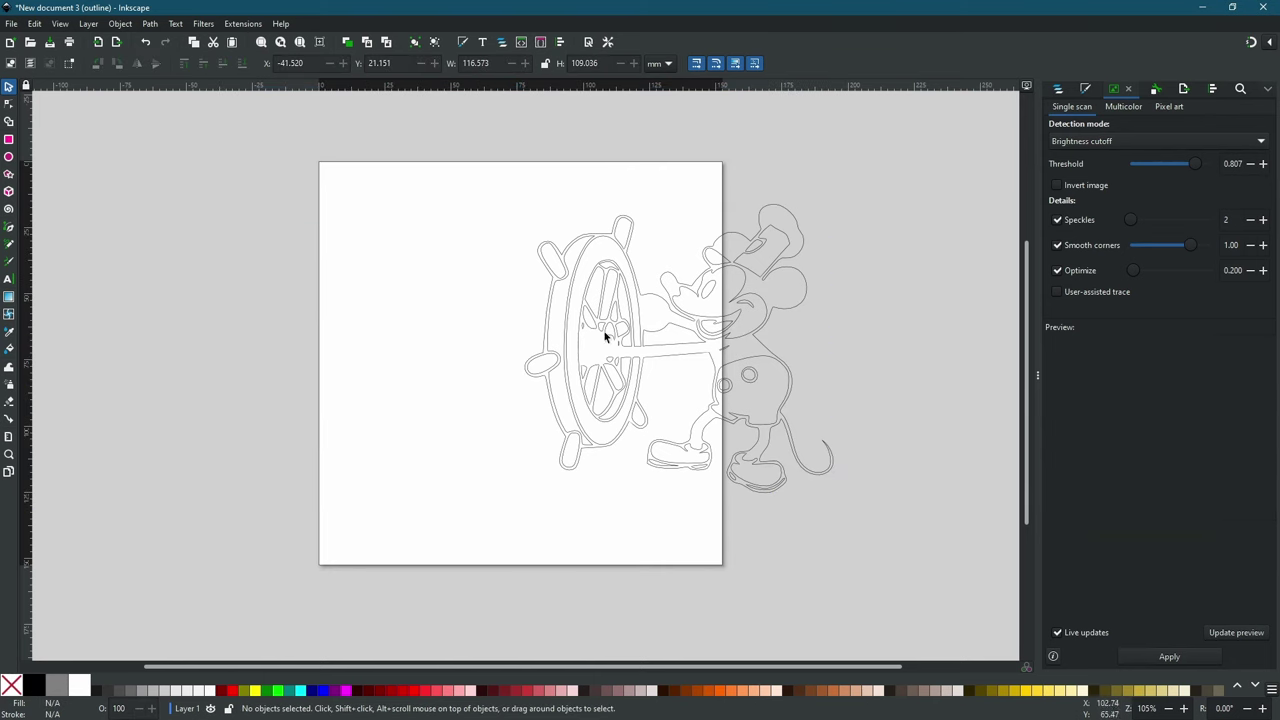
# - Move the traced path onto the page, enlarge it to about 147 mm by 138 mm, and deselect it
pyautogui.moveTo(645, 350)
pyautogui.mouseDown()
pyautogui.moveTo(503, 369)
pyautogui.moveTo(485, 357)
pyautogui.mouseUp()
pyautogui.moveTo(700, 213); pyautogui.dragTo(757, 178)
pyautogui.moveTo(642, 326); pyautogui.dragTo(624, 335)
pyautogui.click(813, 367)
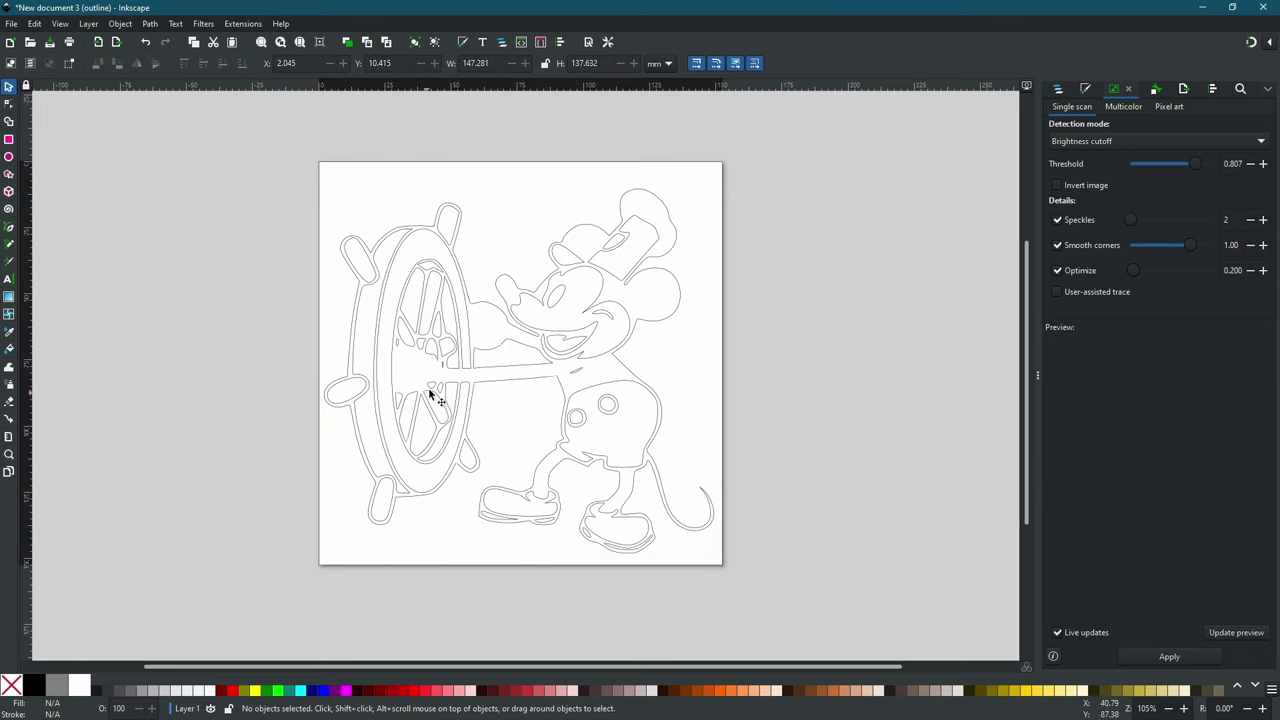
pyautogui.click(242, 24)
pyautogui.moveTo(284, 113)
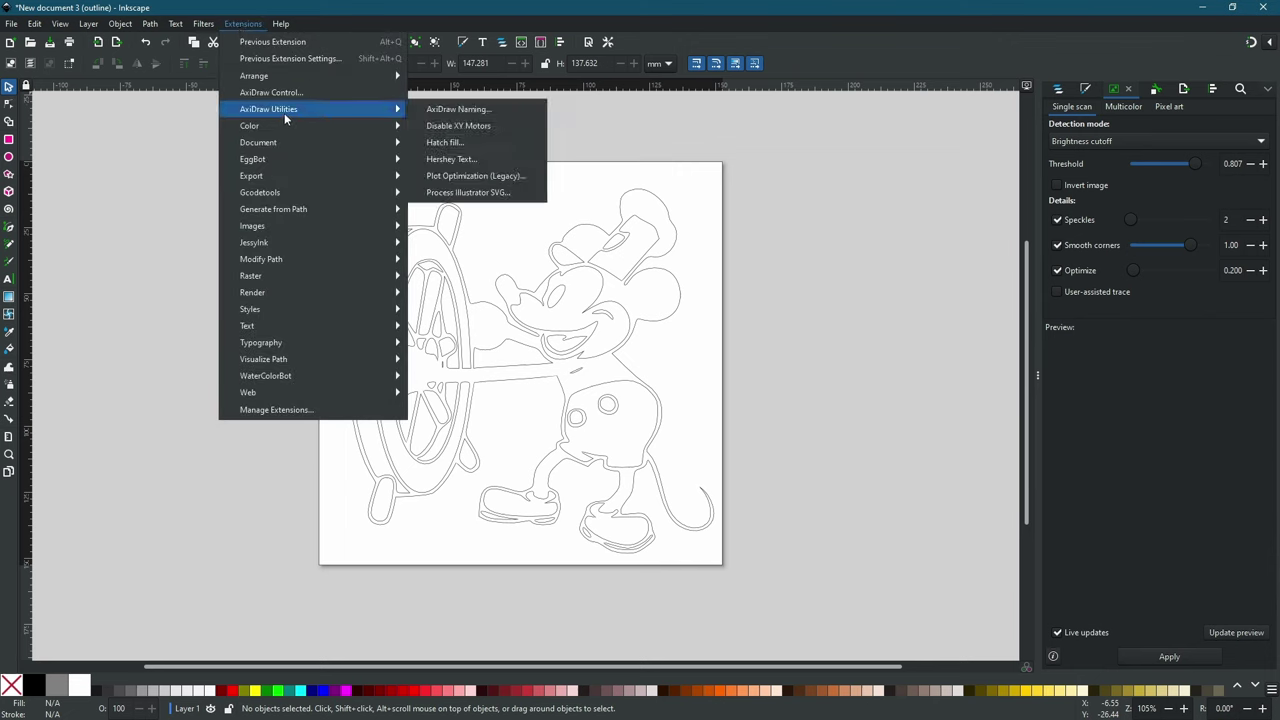
pyautogui.click(463, 143)
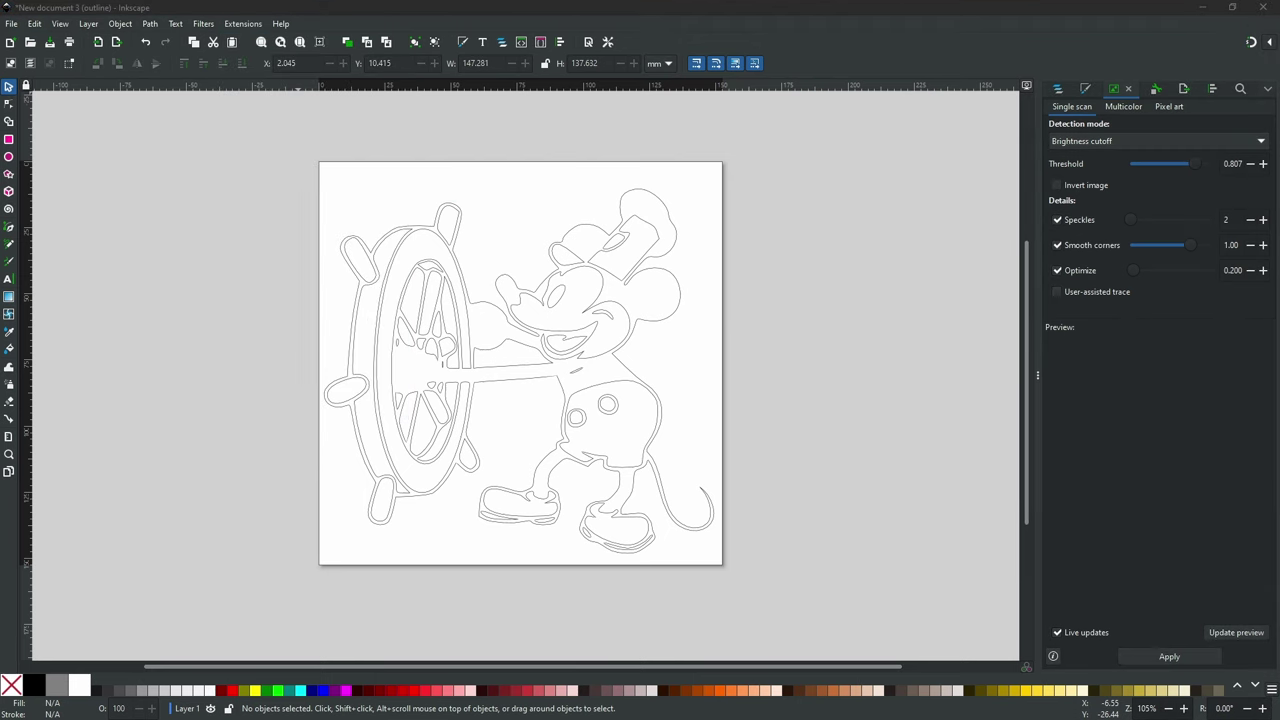
pyautogui.moveTo(971, 165); pyautogui.dragTo(843, 133)
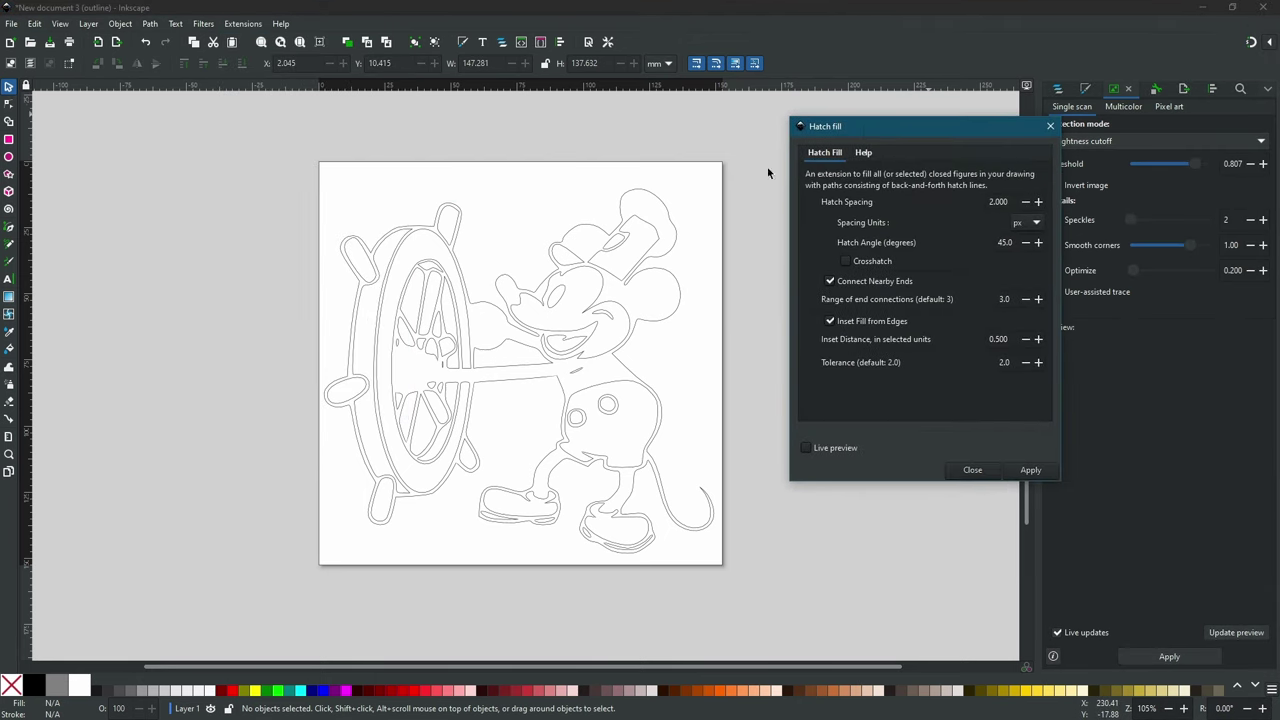
pyautogui.press('Escape')
# - Apply an AxiDraw hatch fill to the traced path with 2 px spacing, a 45-degree angle and a 0.5 px inset from edges
pyautogui.click(621, 346)
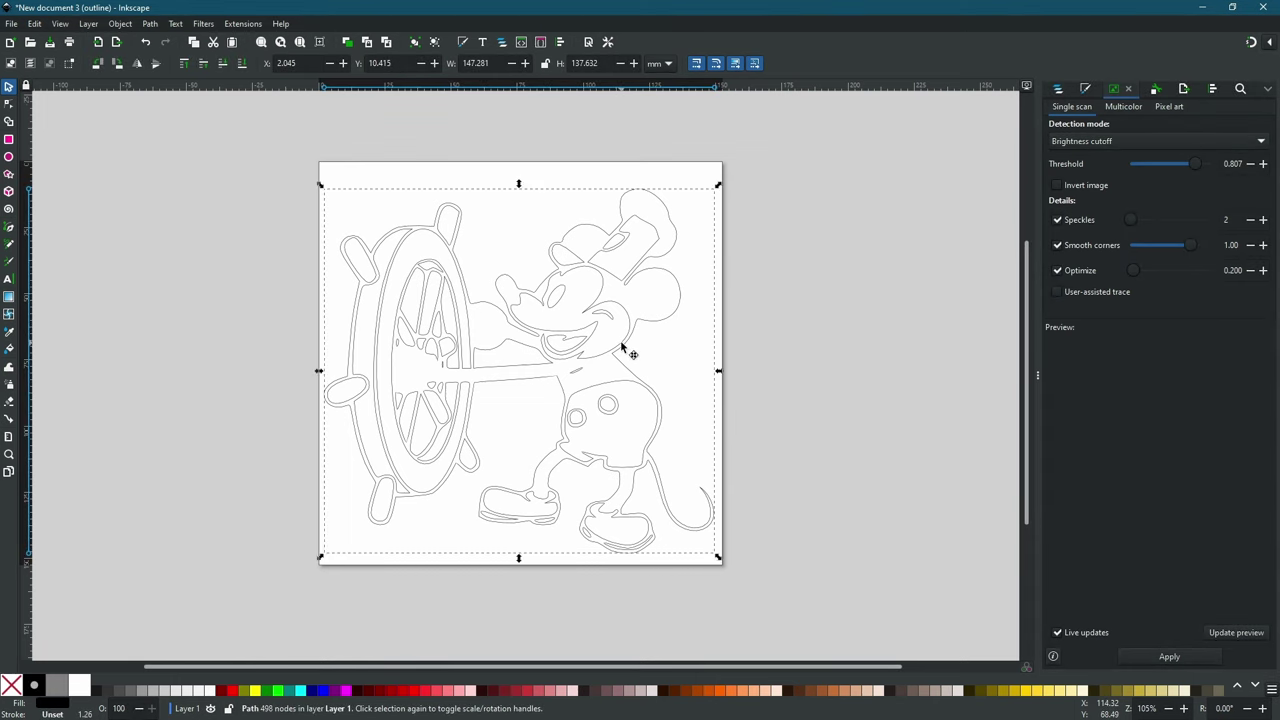
pyautogui.click(242, 24)
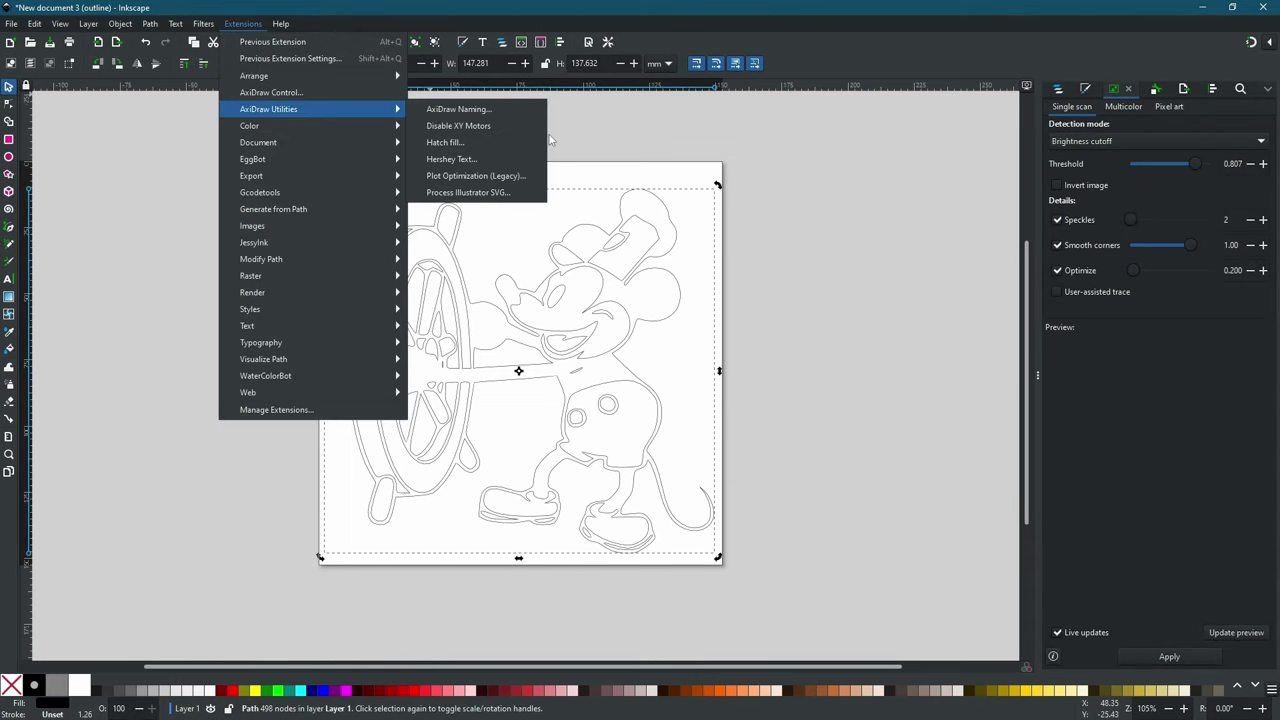
pyautogui.click(478, 145)
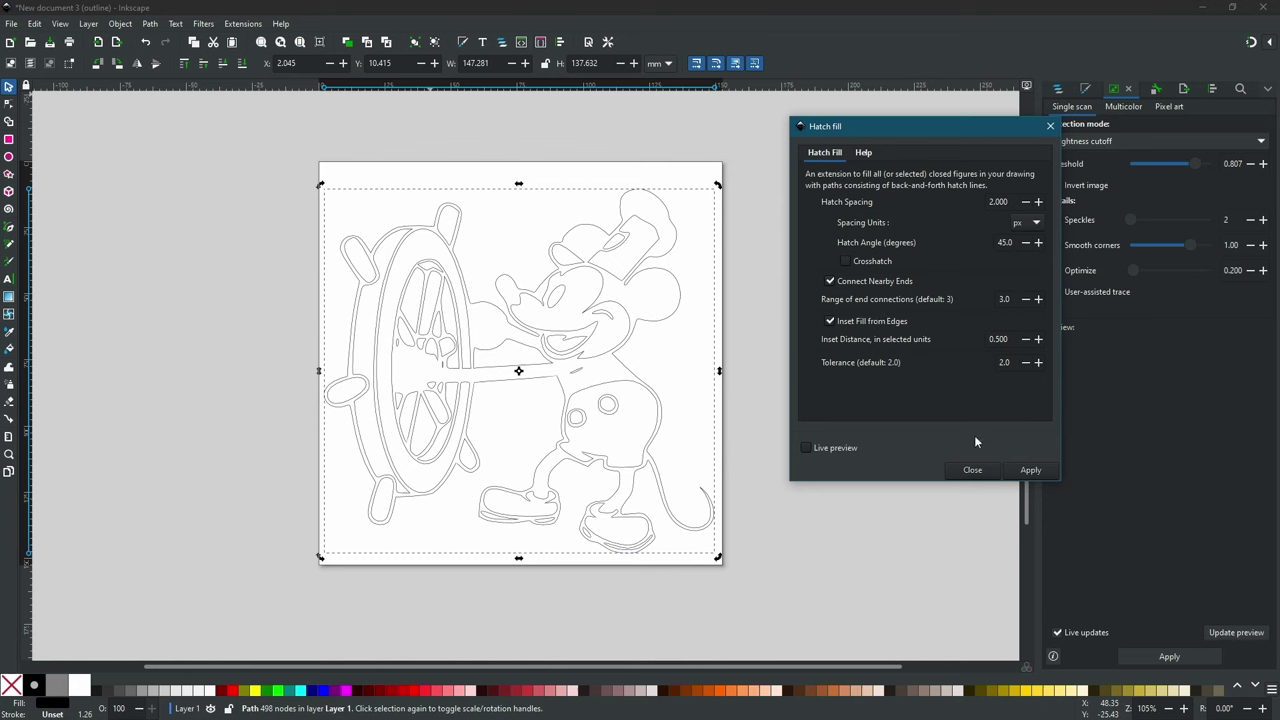
pyautogui.click(1030, 470)
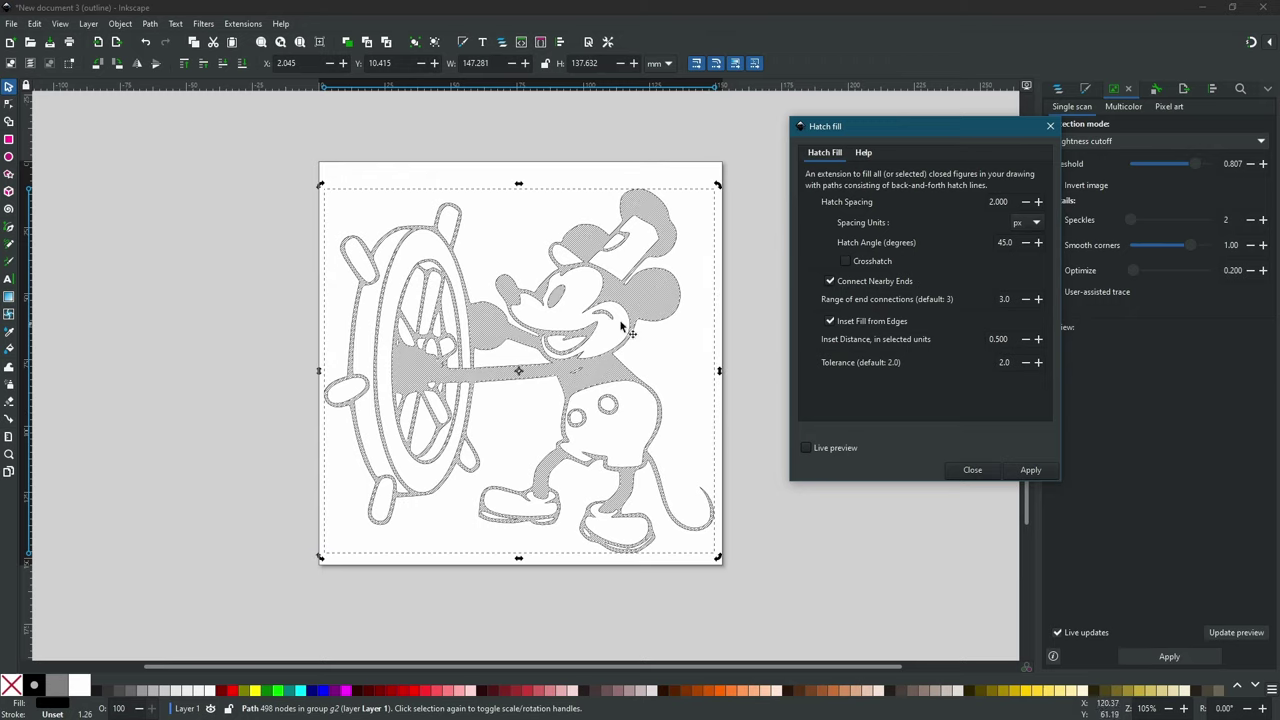
pyautogui.click(972, 470)
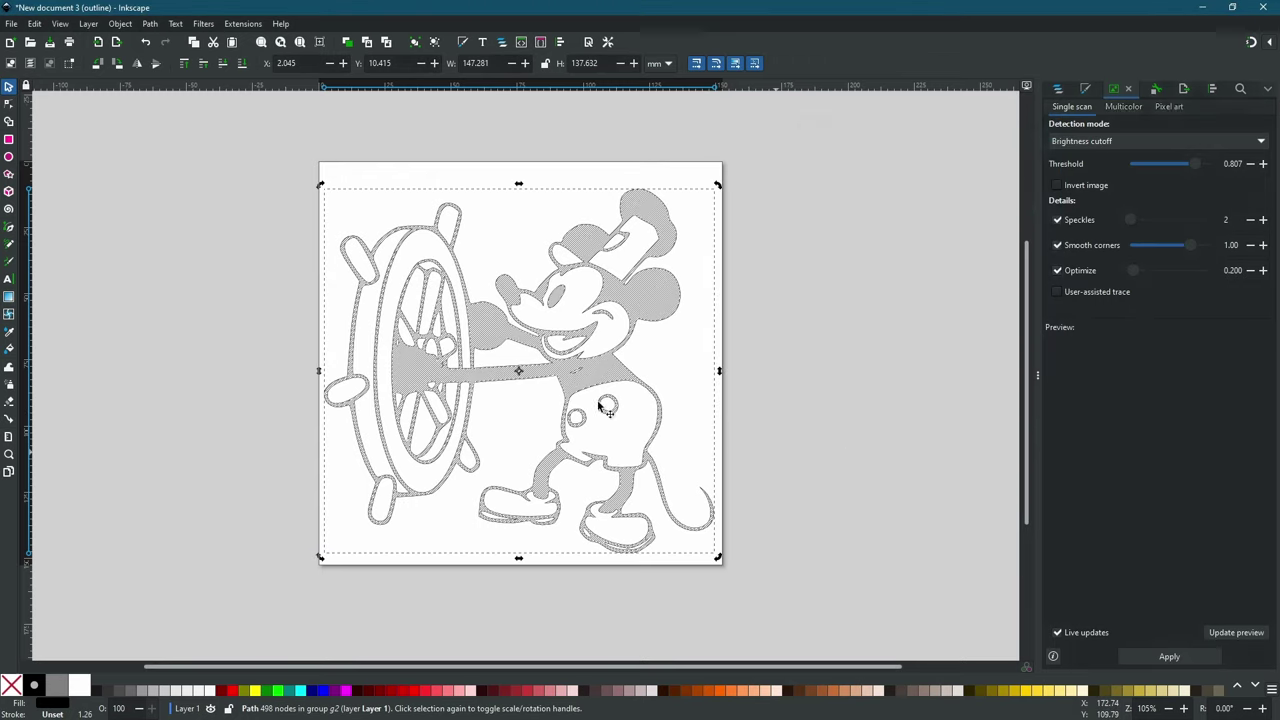
# - Examine the hatch lines up close around the character's arm and torso
pyautogui.hscroll(-2, 655, 392)
pyautogui.scroll(7, 655, 392)
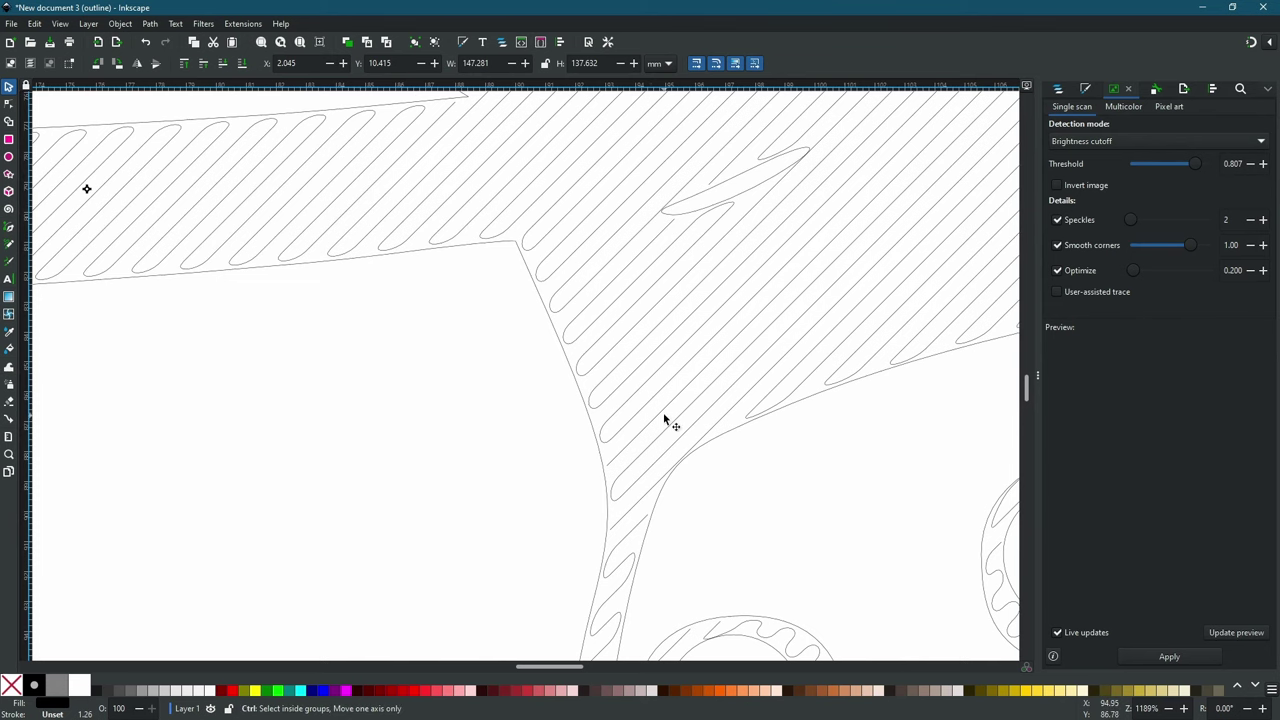
pyautogui.scroll(-5, 665, 415)
pyautogui.scroll(-3, 658, 458)
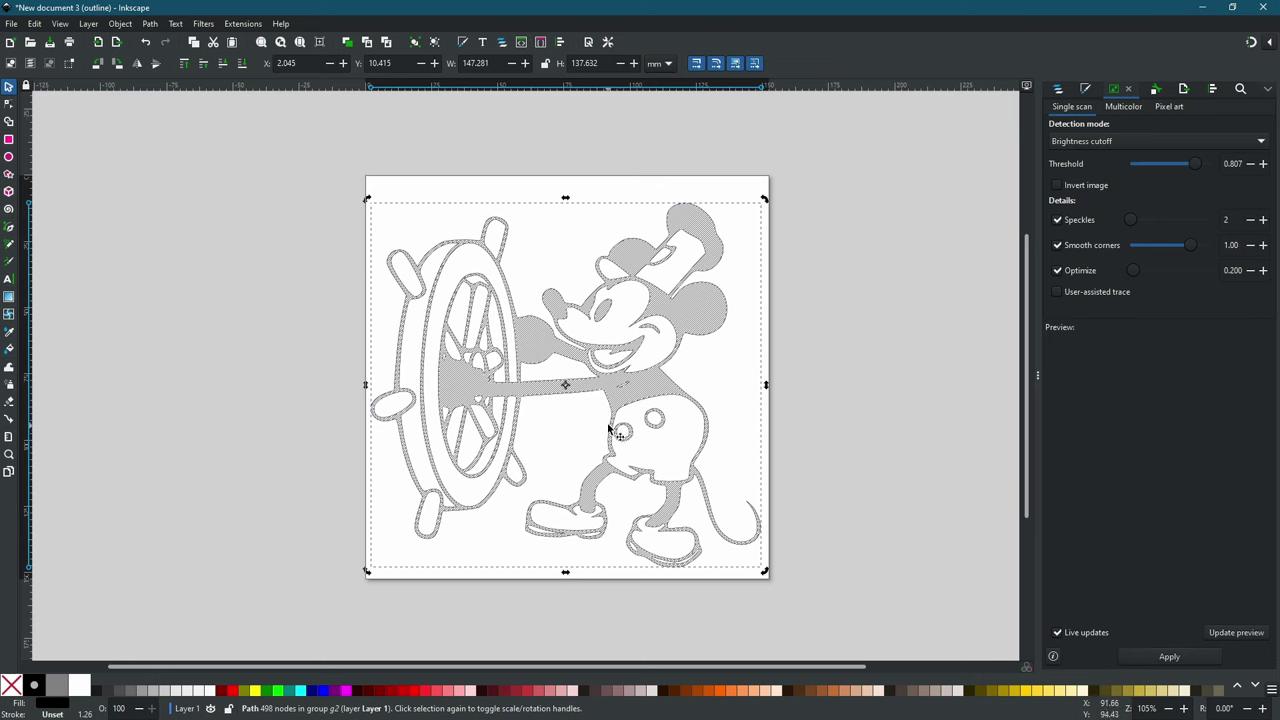
# - Ungroup the hatched drawing so the traced outline and its hatch fill become separate paths
pyautogui.click(151, 25)
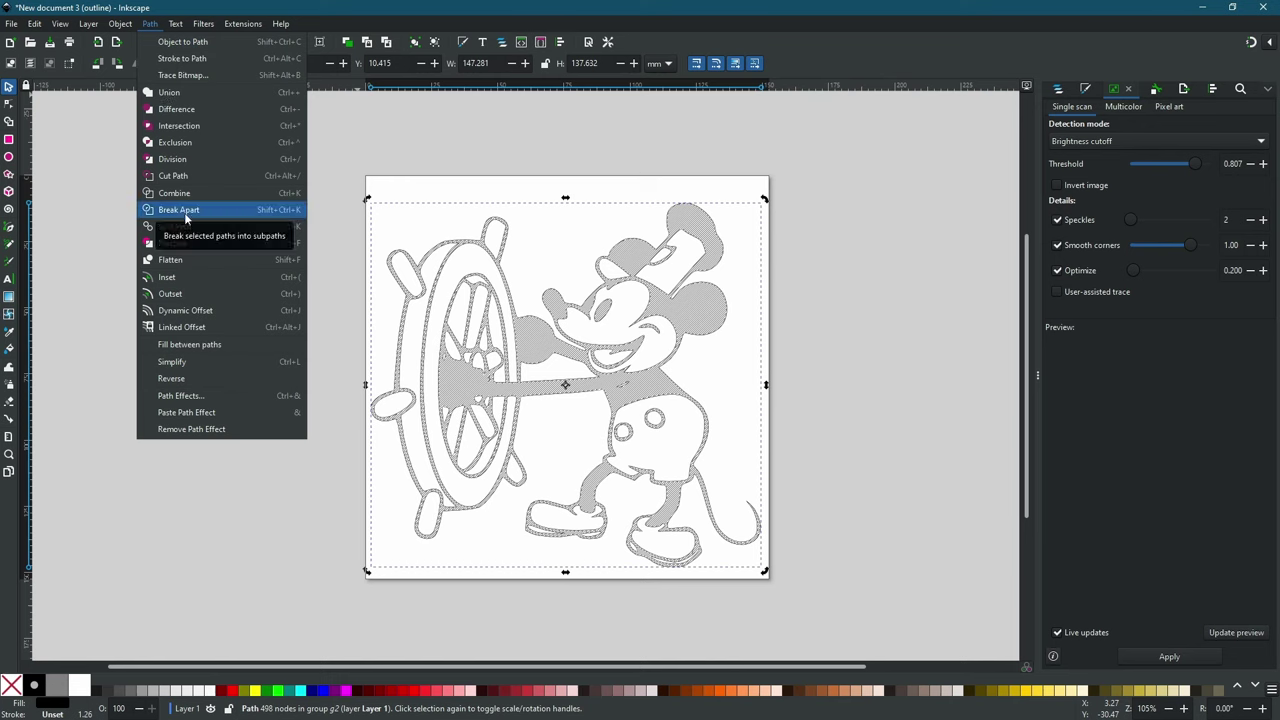
pyautogui.moveTo(120, 24)
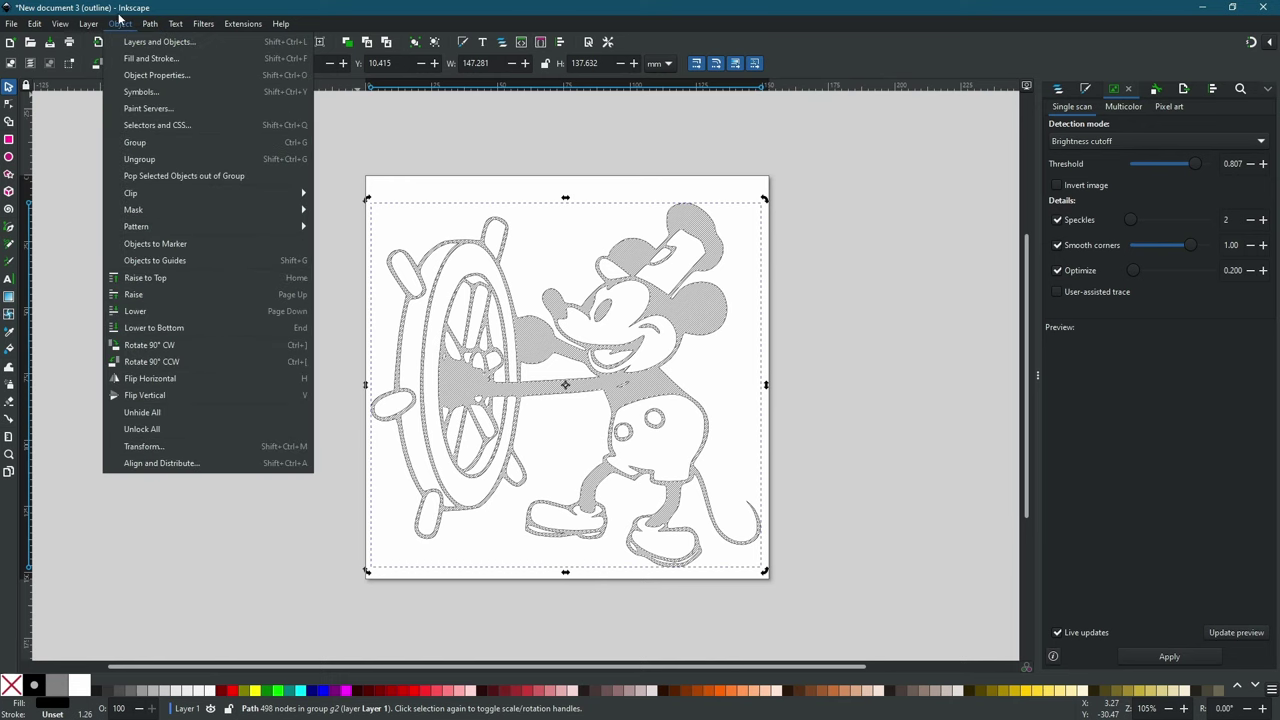
pyautogui.click(161, 160)
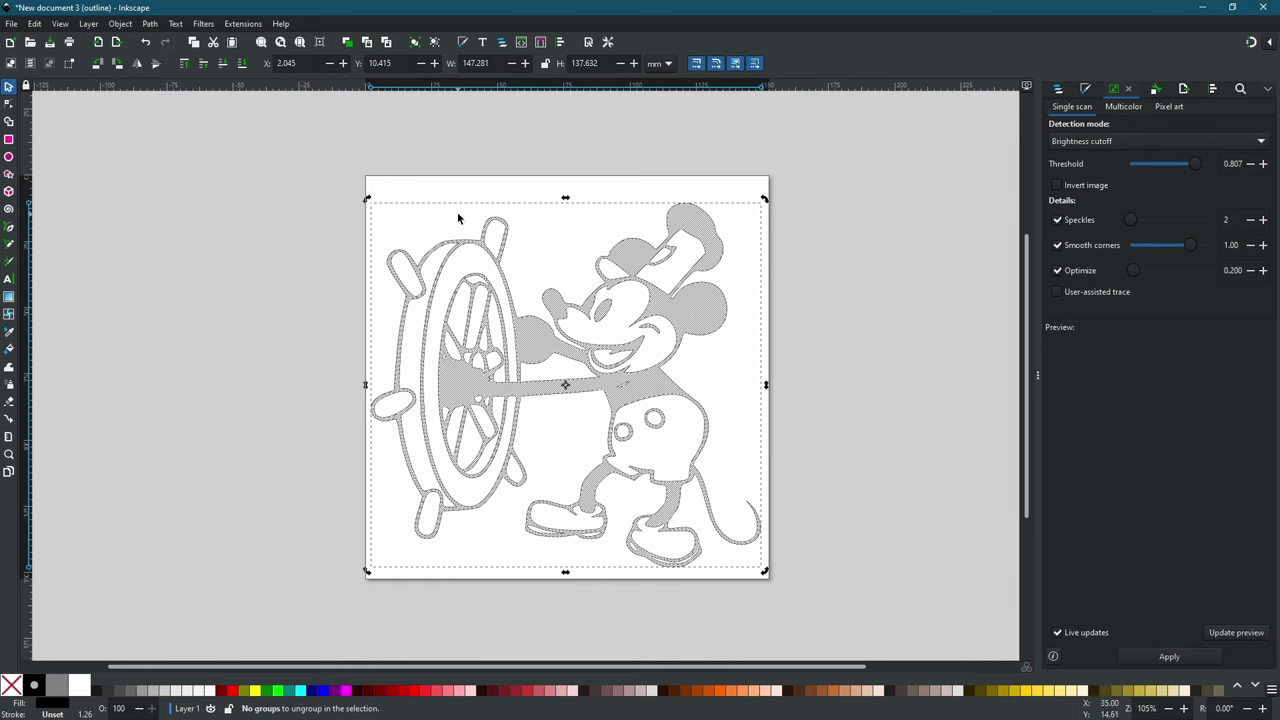
pyautogui.click(751, 349)
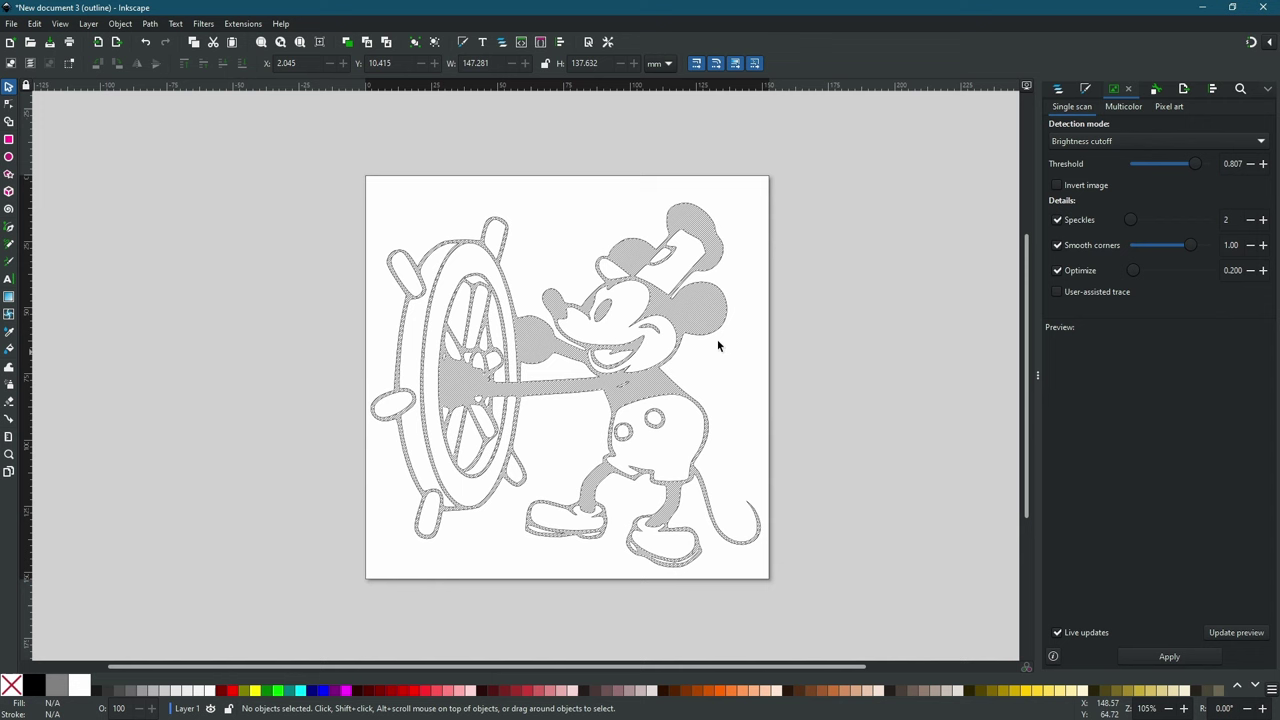
pyautogui.click(640, 336)
pyautogui.click(128, 26)
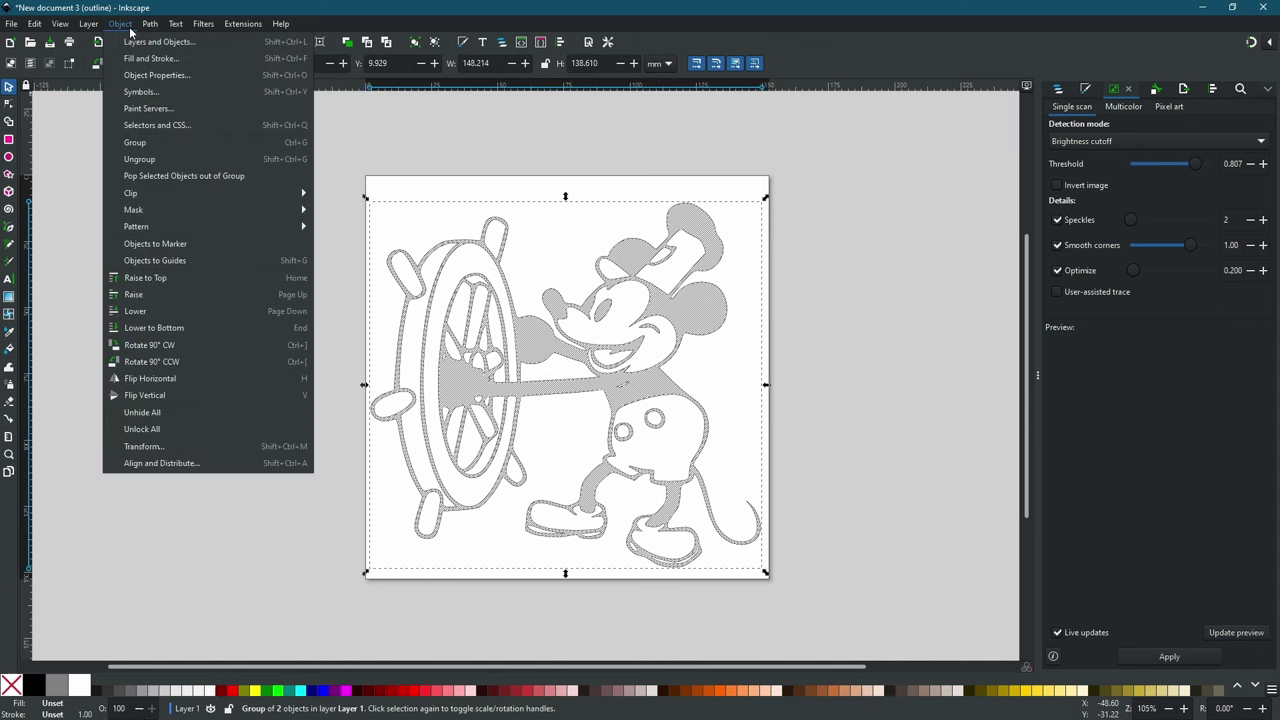
pyautogui.click(161, 160)
# - Move the hatch path away from the traced outline to view them separately, and undo the move
pyautogui.scroll(4, 743, 226)
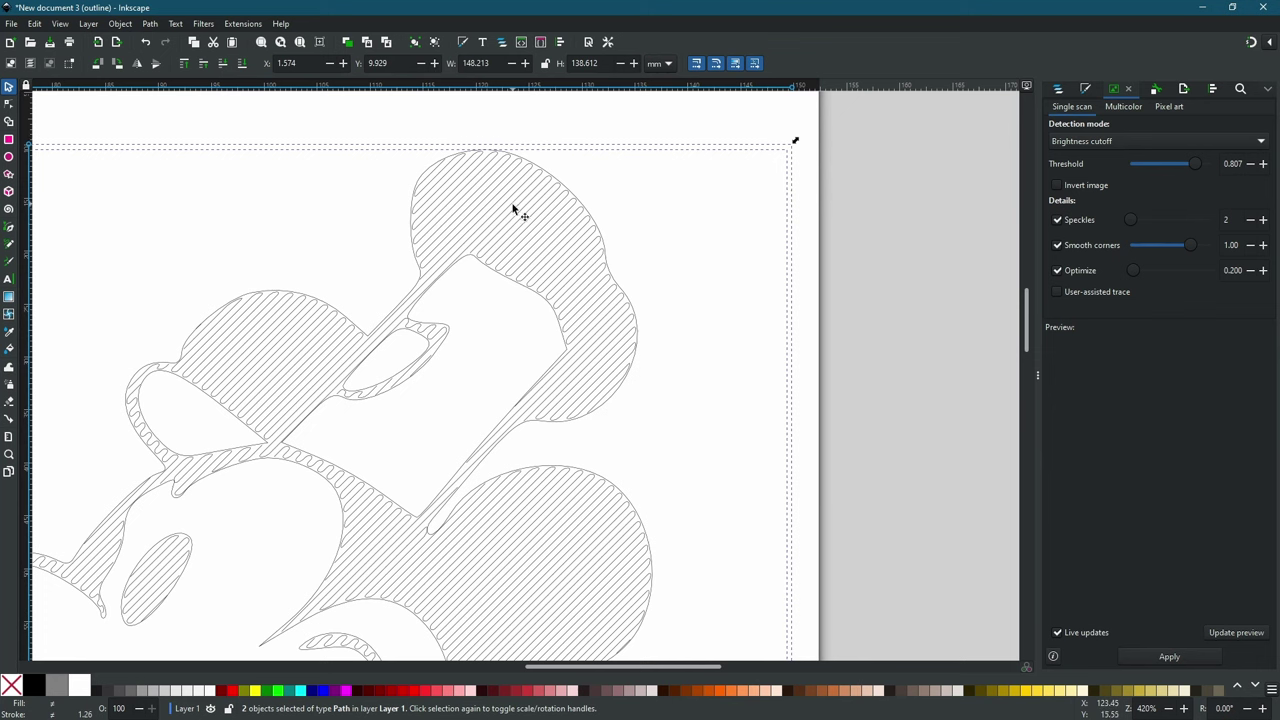
pyautogui.press('Escape')
pyautogui.moveTo(847, 410); pyautogui.dragTo(871, 408)
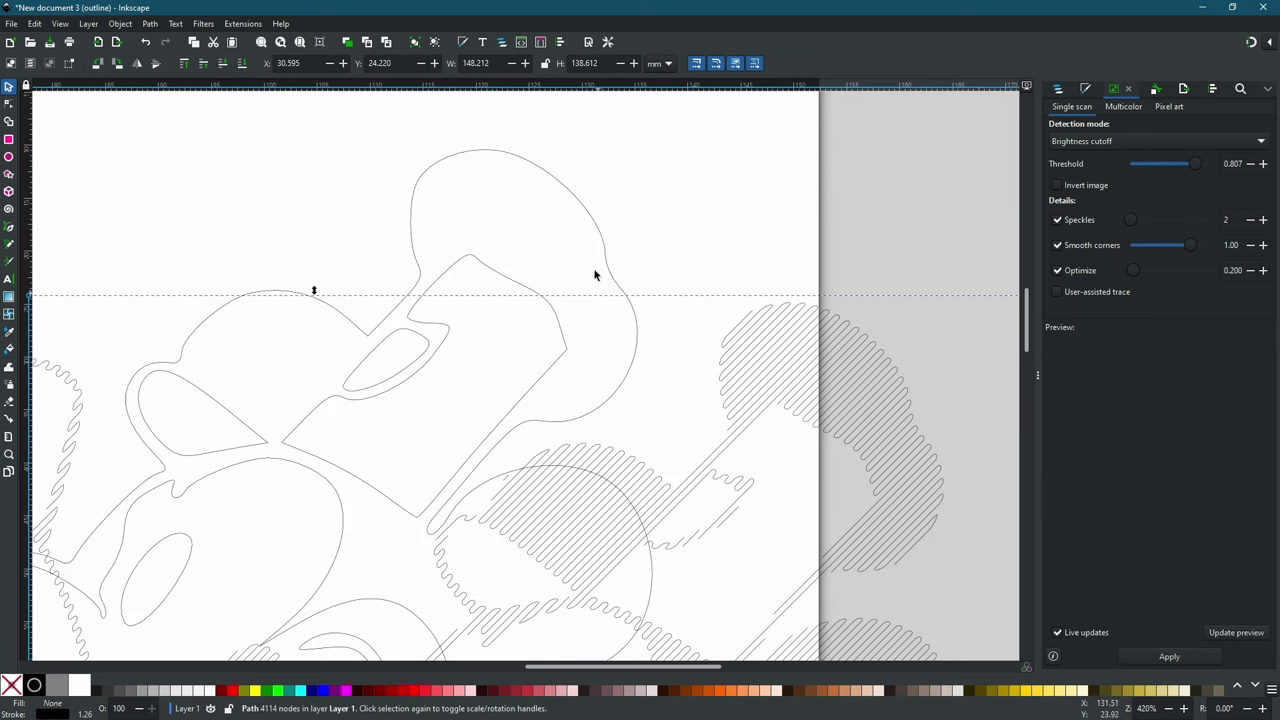
pyautogui.scroll(-5, 614, 266)
pyautogui.press('ctrl')
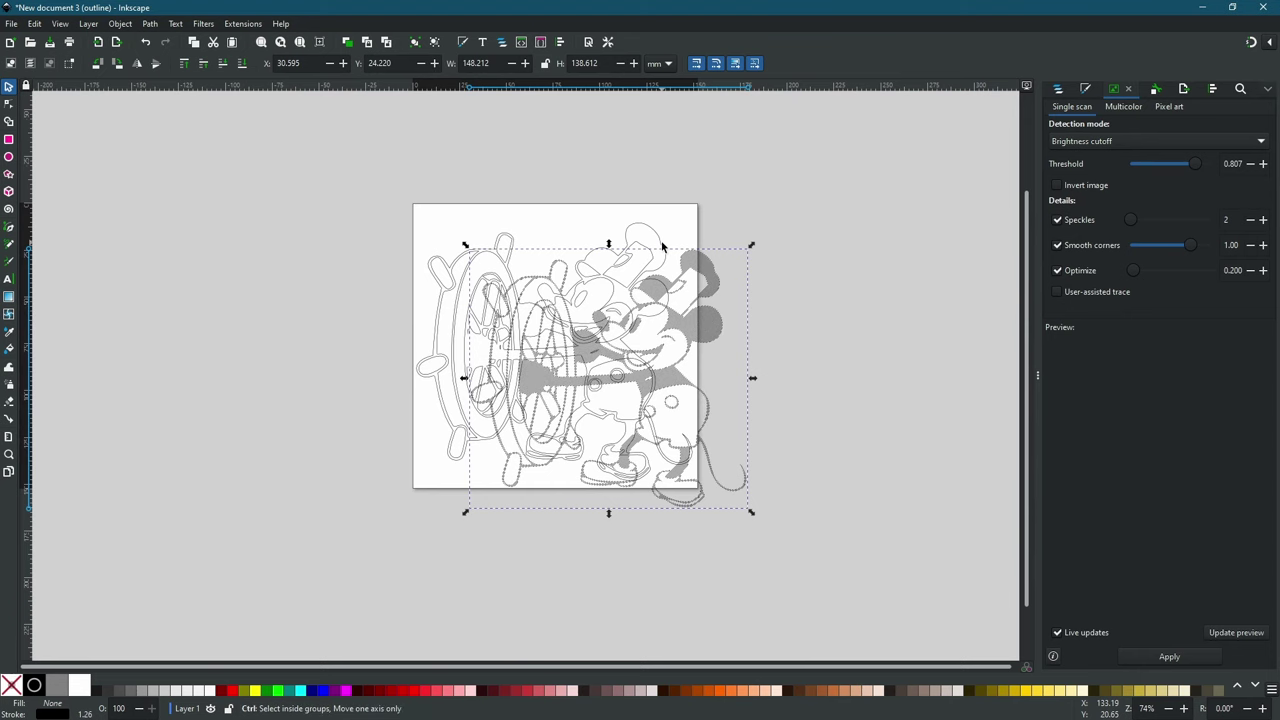
pyautogui.hotkey('ctrl', 'z')
pyautogui.hscroll(-2, 549, 268)
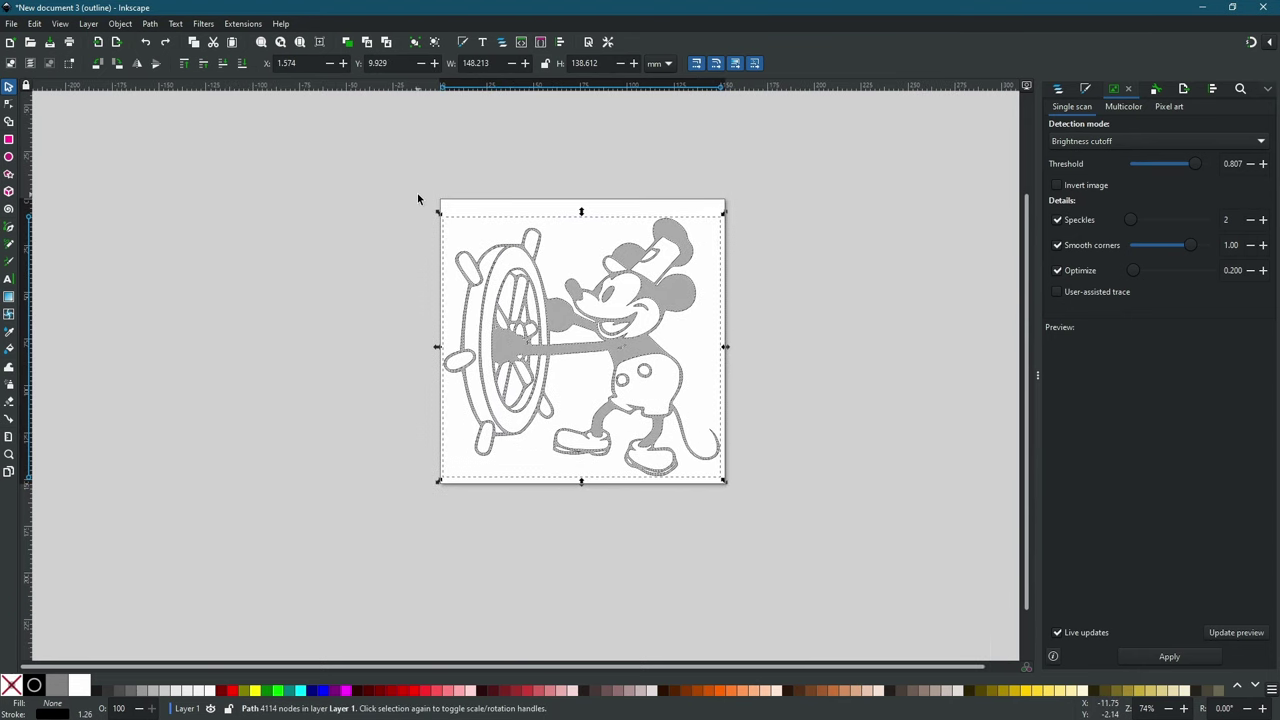
# - Select both the outline path and the hatch path and combine them into a single path
pyautogui.moveTo(420, 191); pyautogui.dragTo(823, 560)
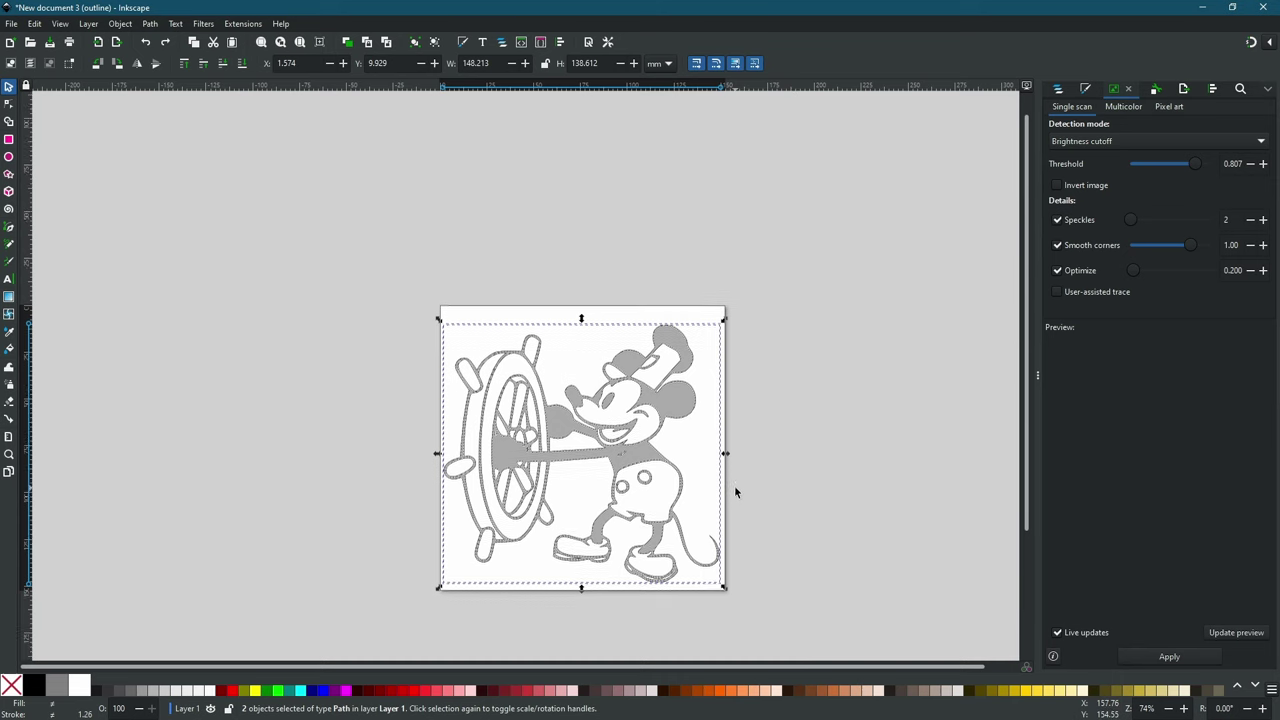
pyautogui.press('3')
pyautogui.moveTo(706, 405)
pyautogui.mouseDown()
pyautogui.moveTo(746, 534)
pyautogui.moveTo(745, 493)
pyautogui.mouseUp()
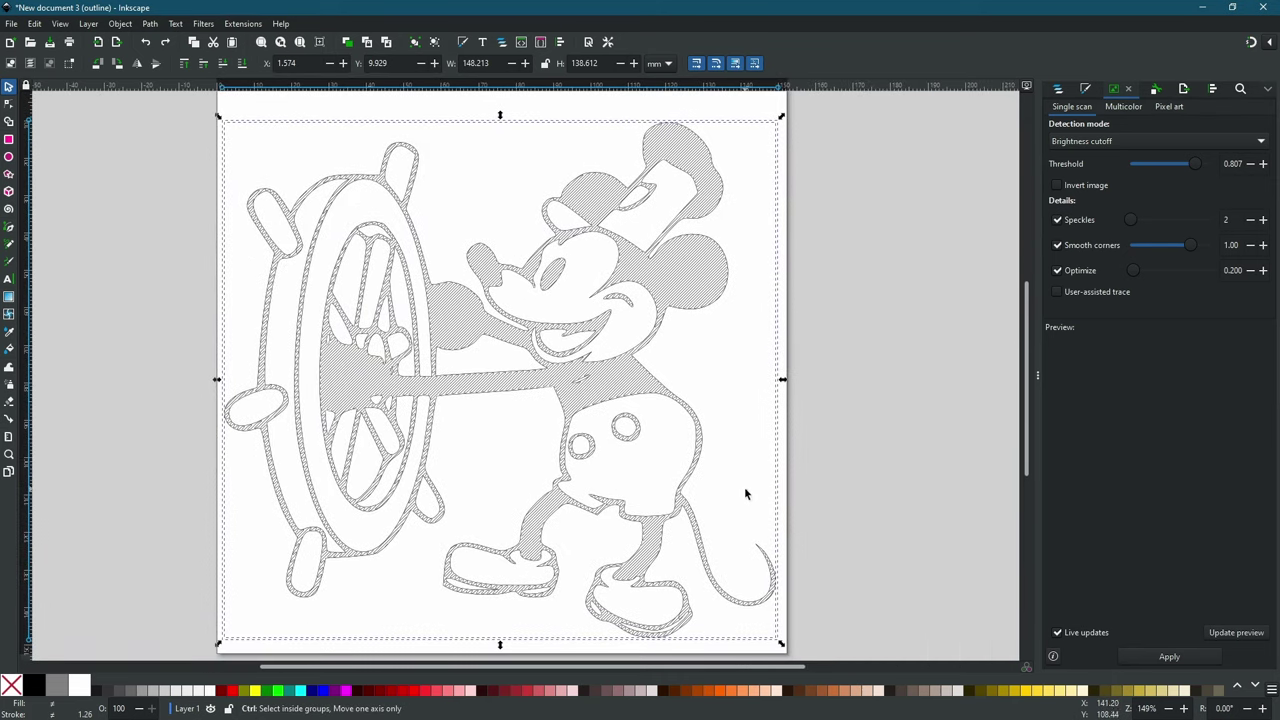
pyautogui.click(149, 26)
pyautogui.moveTo(149, 23)
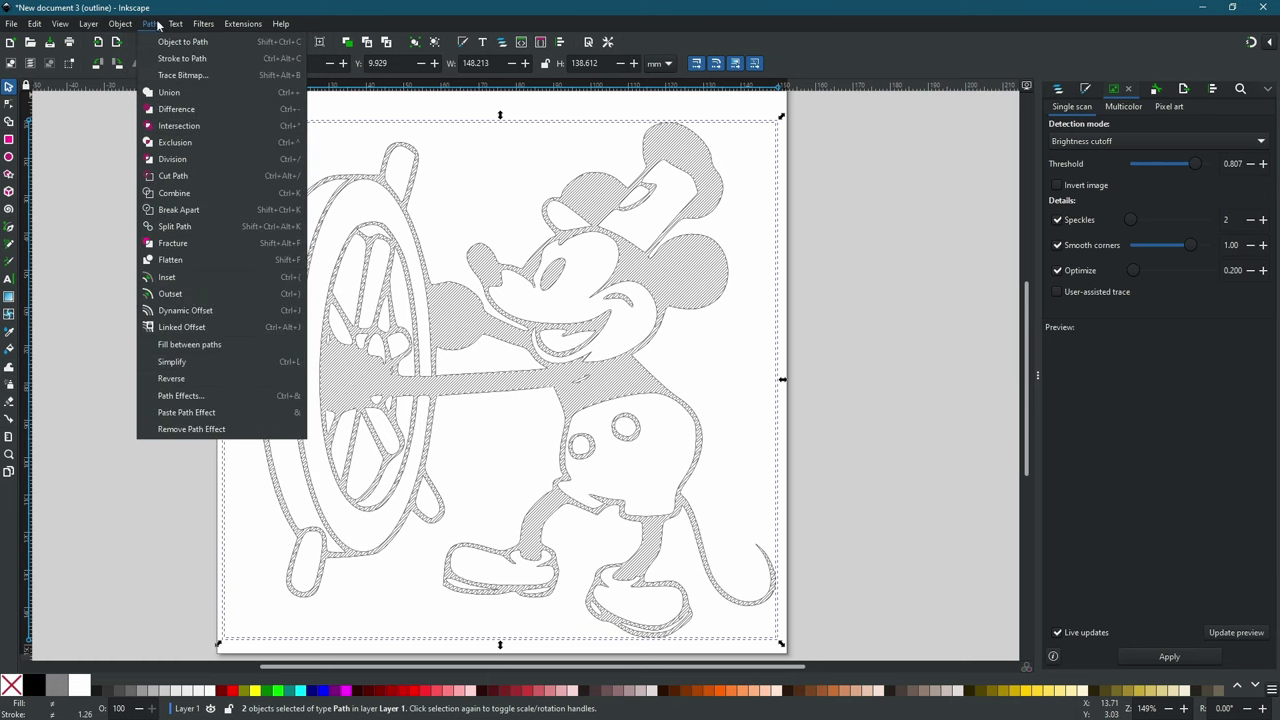
pyautogui.click(184, 192)
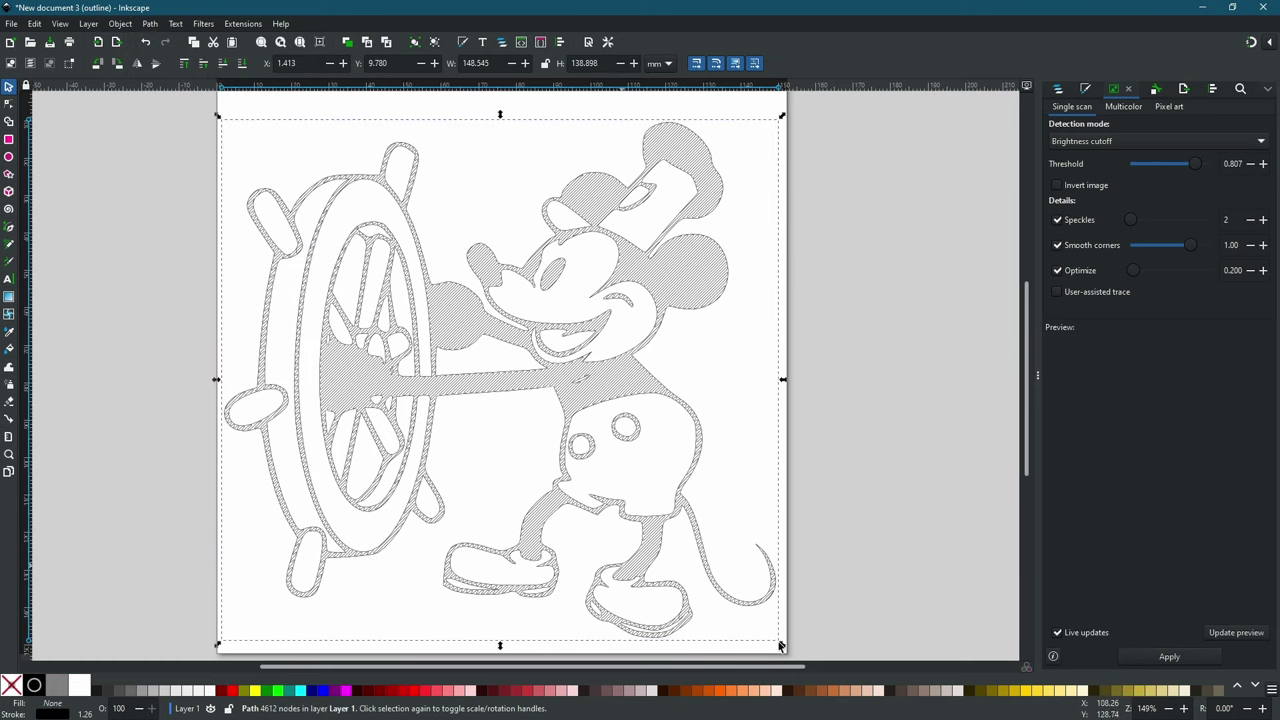
pyautogui.click(243, 24)
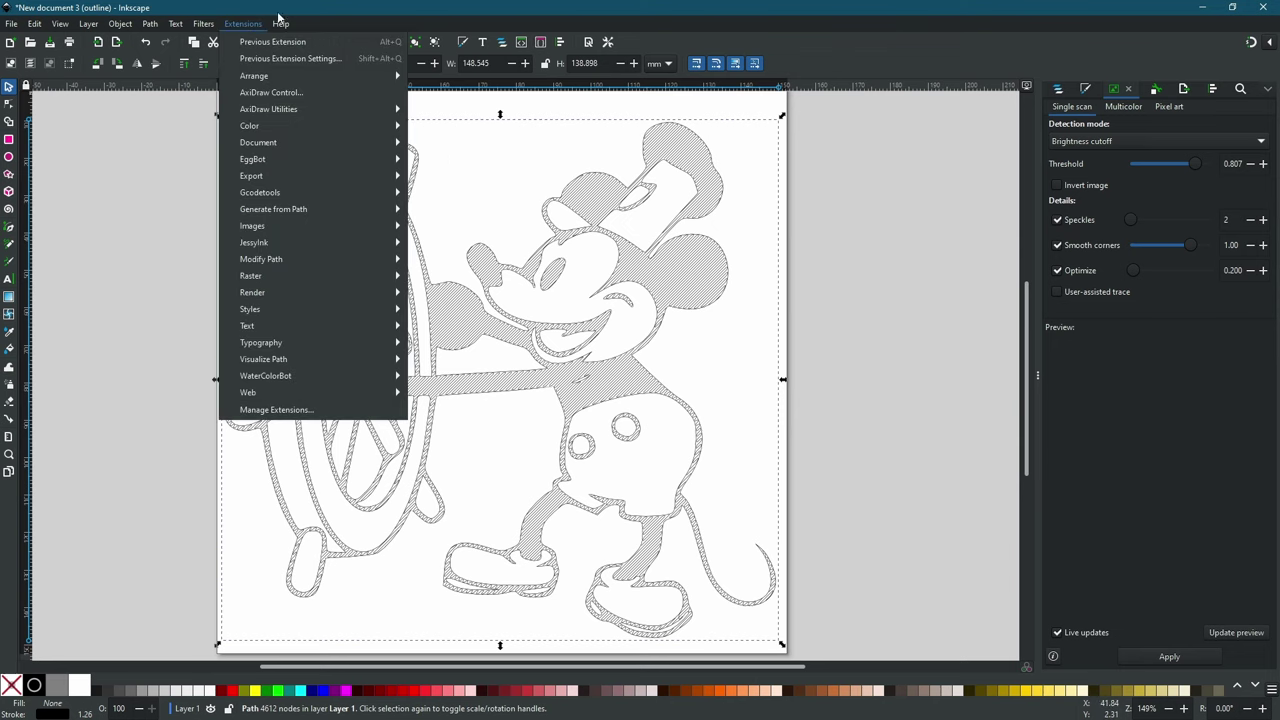
pyautogui.moveTo(286, 259)
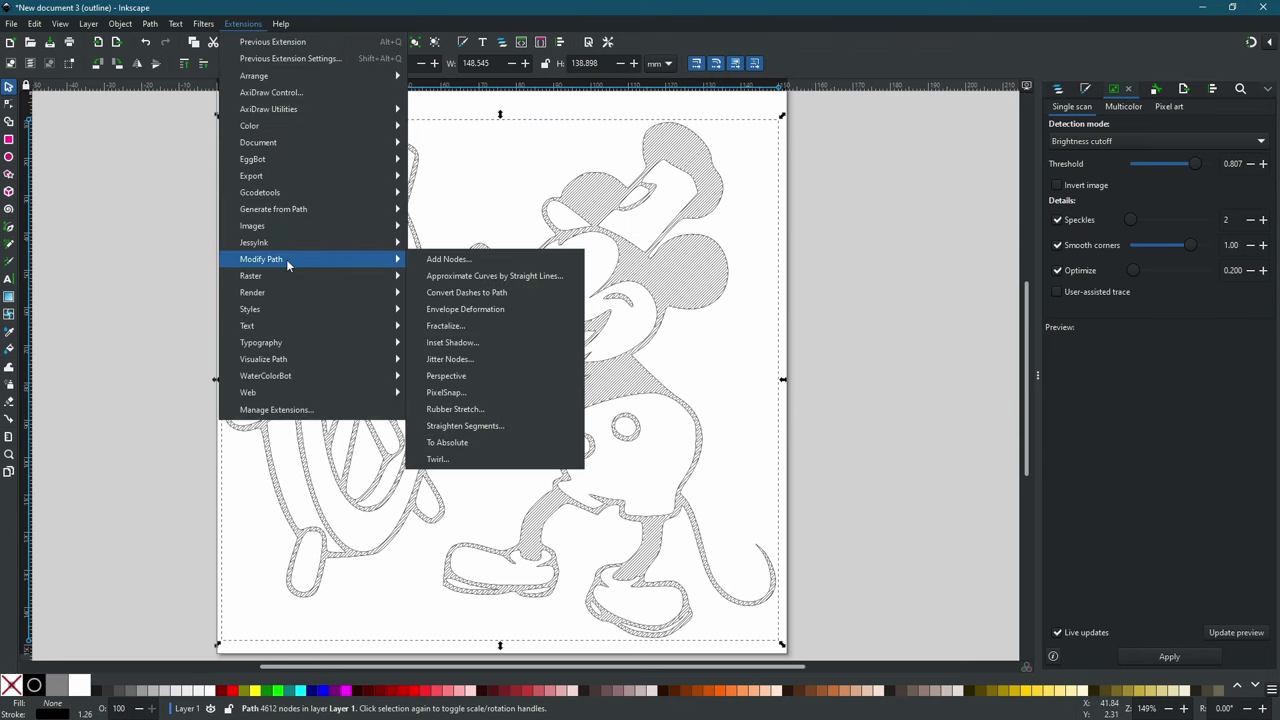
pyautogui.click(430, 281)
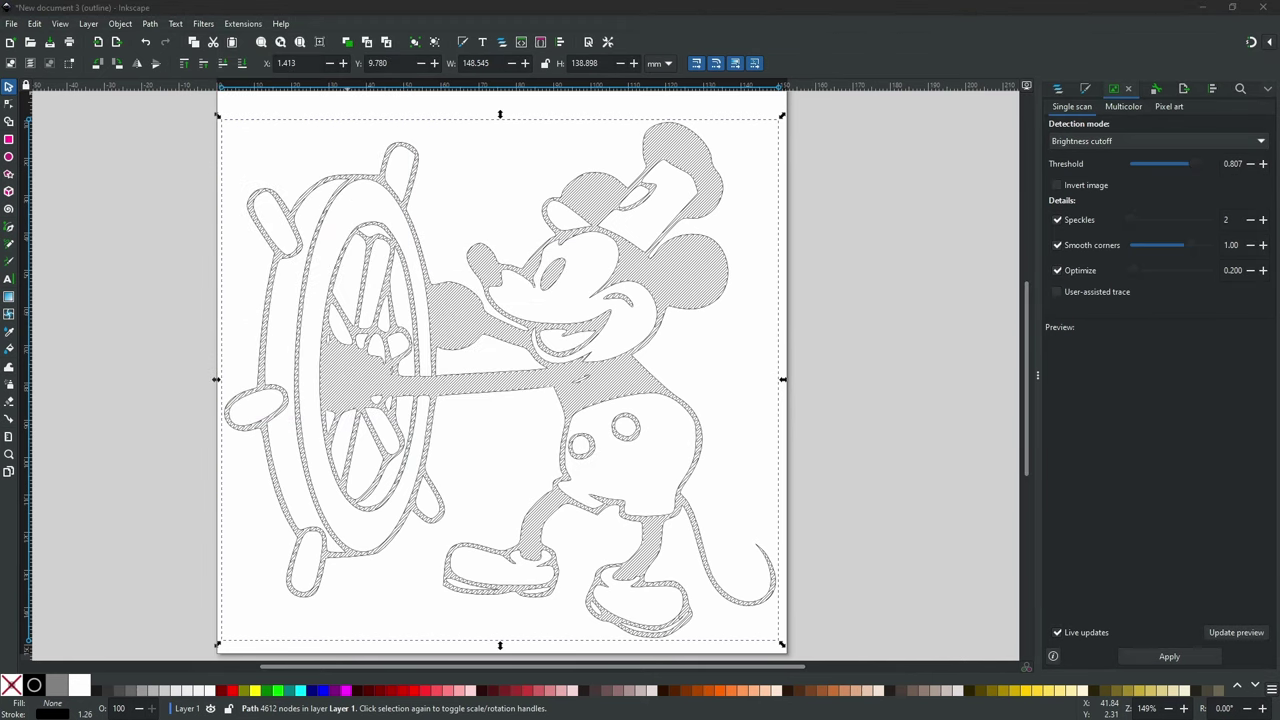
pyautogui.moveTo(817, 175); pyautogui.dragTo(880, 152)
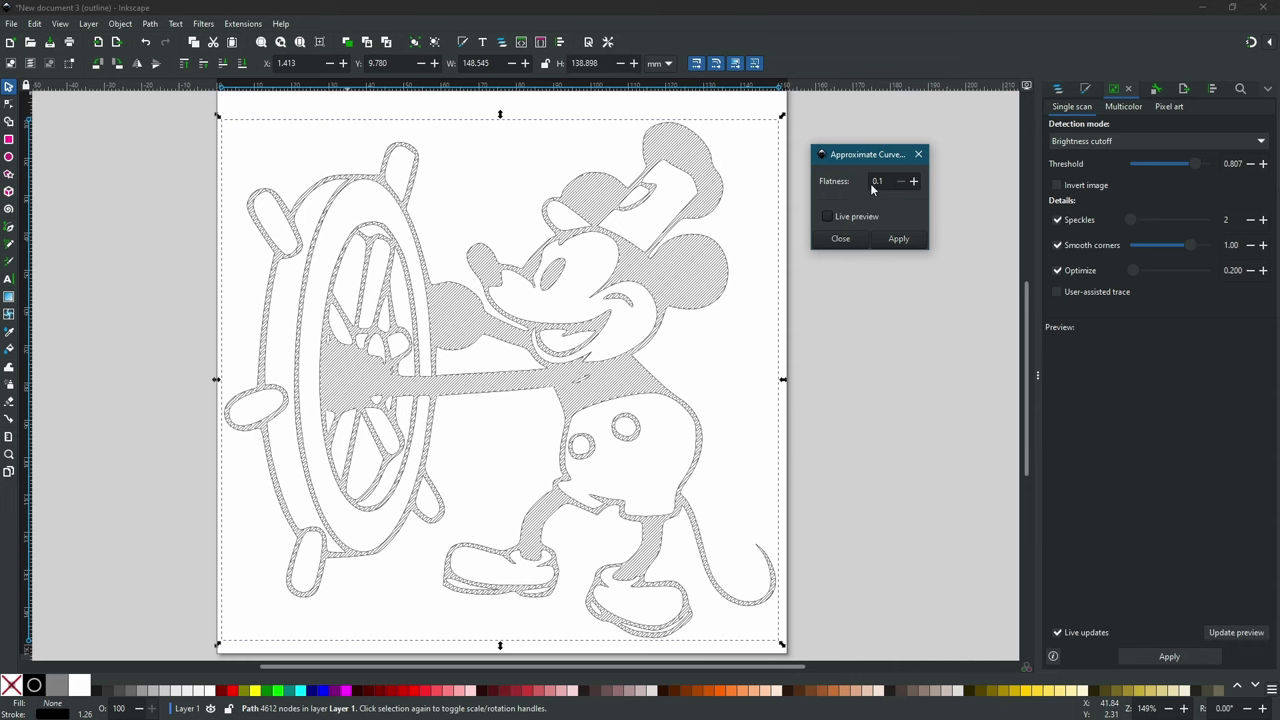
pyautogui.scroll(9, 686, 336)
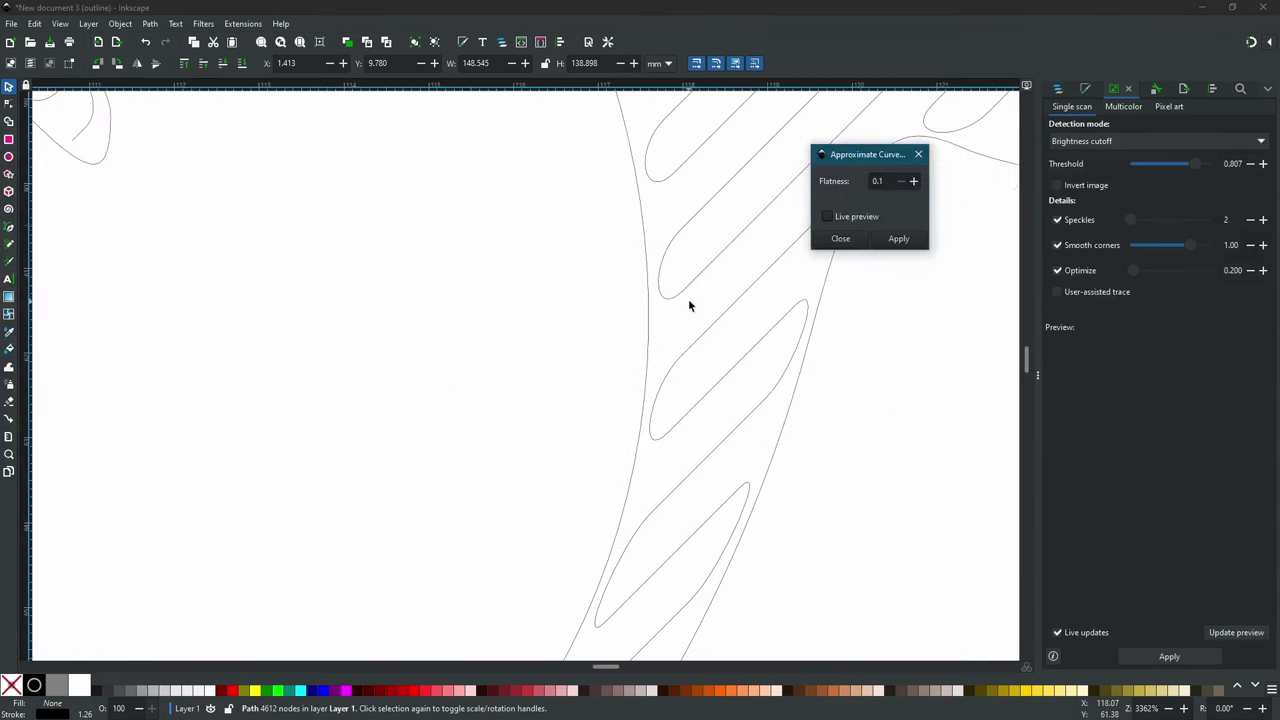
pyautogui.hscroll(6, 701, 298)
pyautogui.scroll(4, 701, 298)
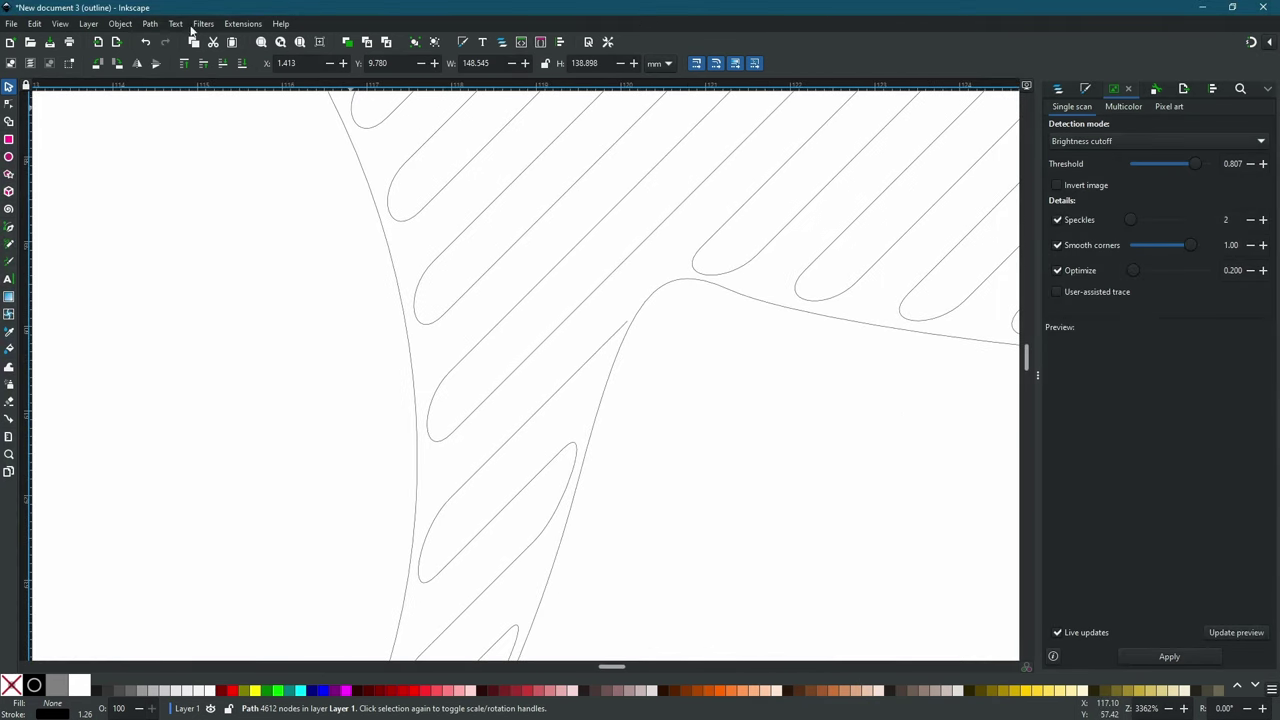
# - Approximate the combined path's curves by straight lines with a flatness of 0.1, and close the extension's settings
pyautogui.click(241, 25)
pyautogui.moveTo(296, 261)
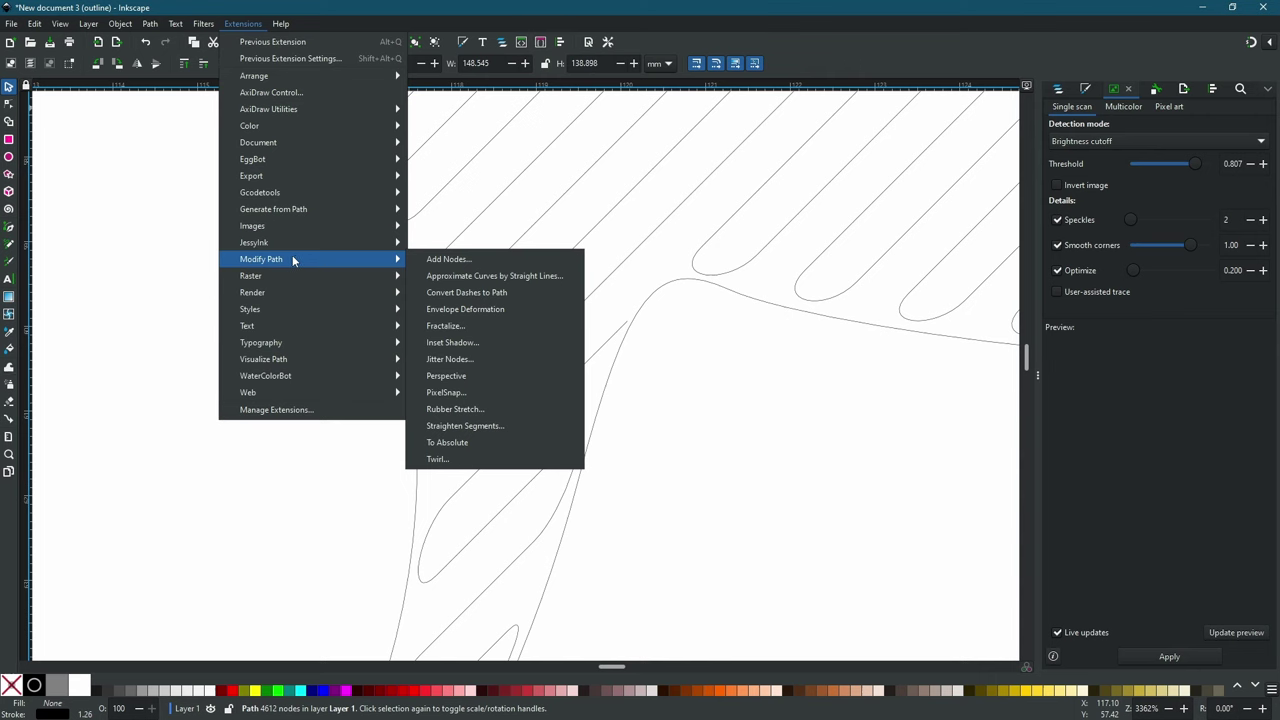
pyautogui.click(464, 277)
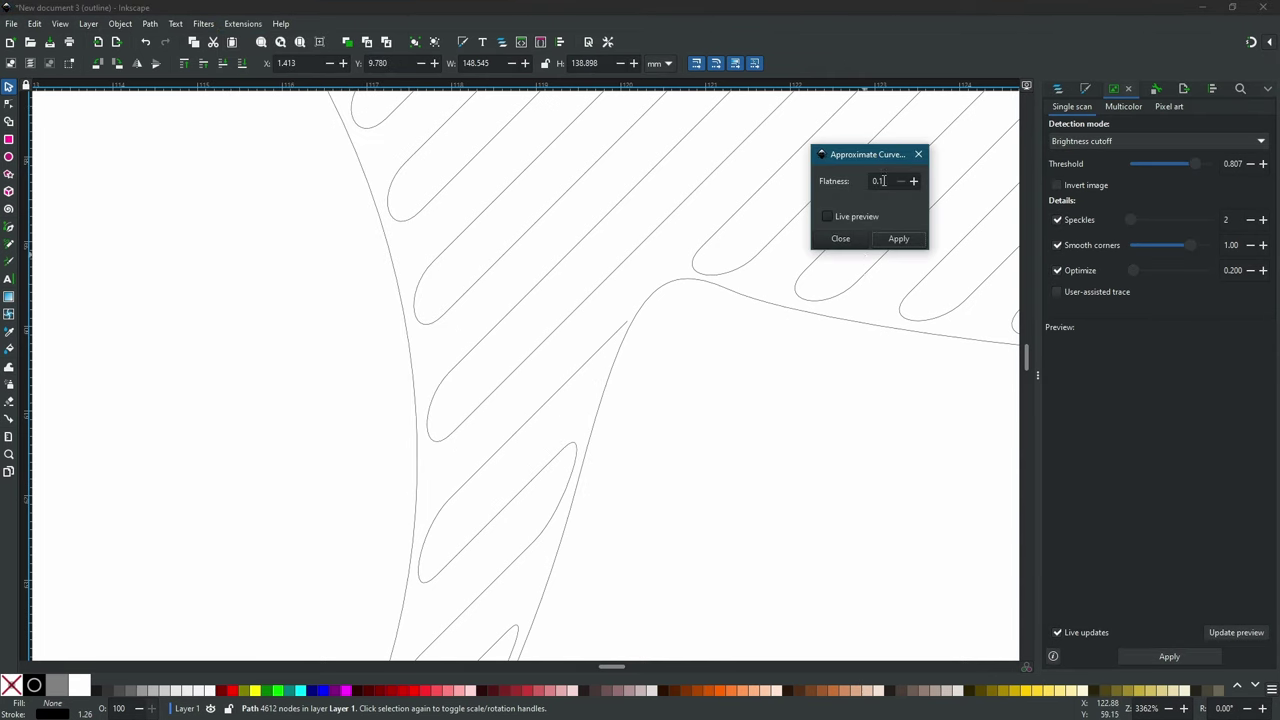
pyautogui.click(898, 239)
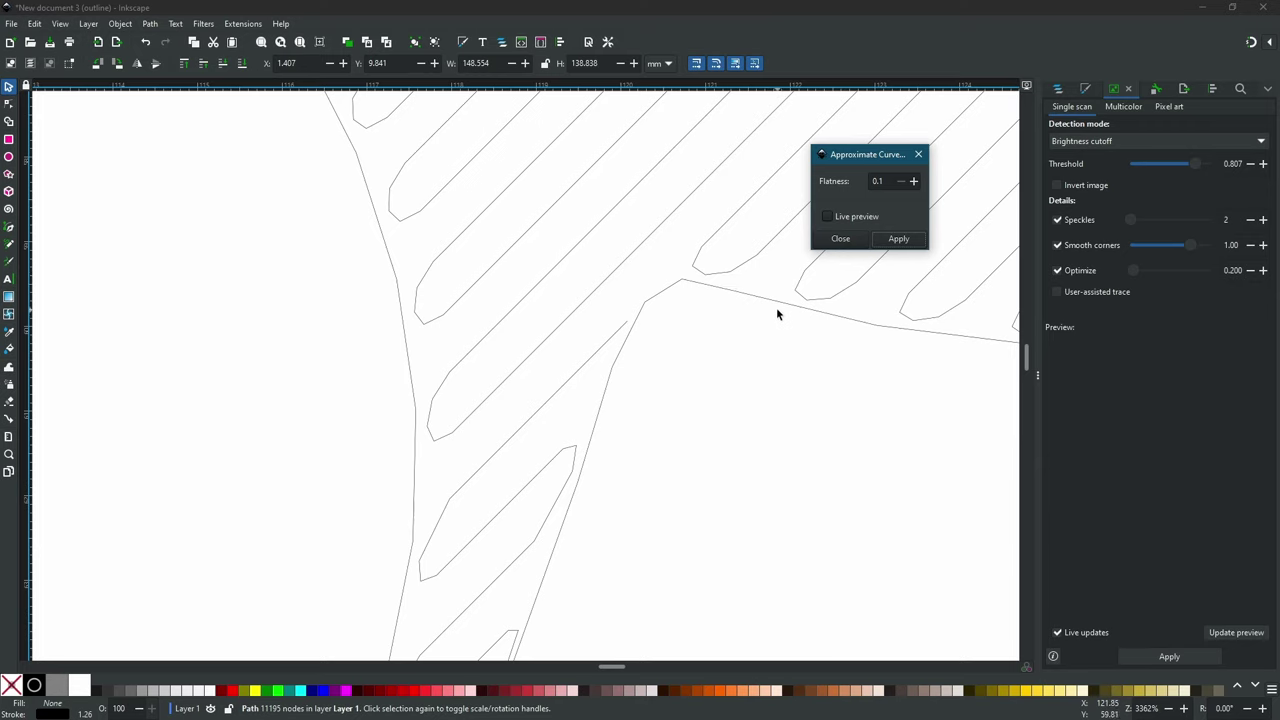
pyautogui.keyDown('ctrl'); pyautogui.scroll(-8, 766, 314); pyautogui.keyUp('ctrl')
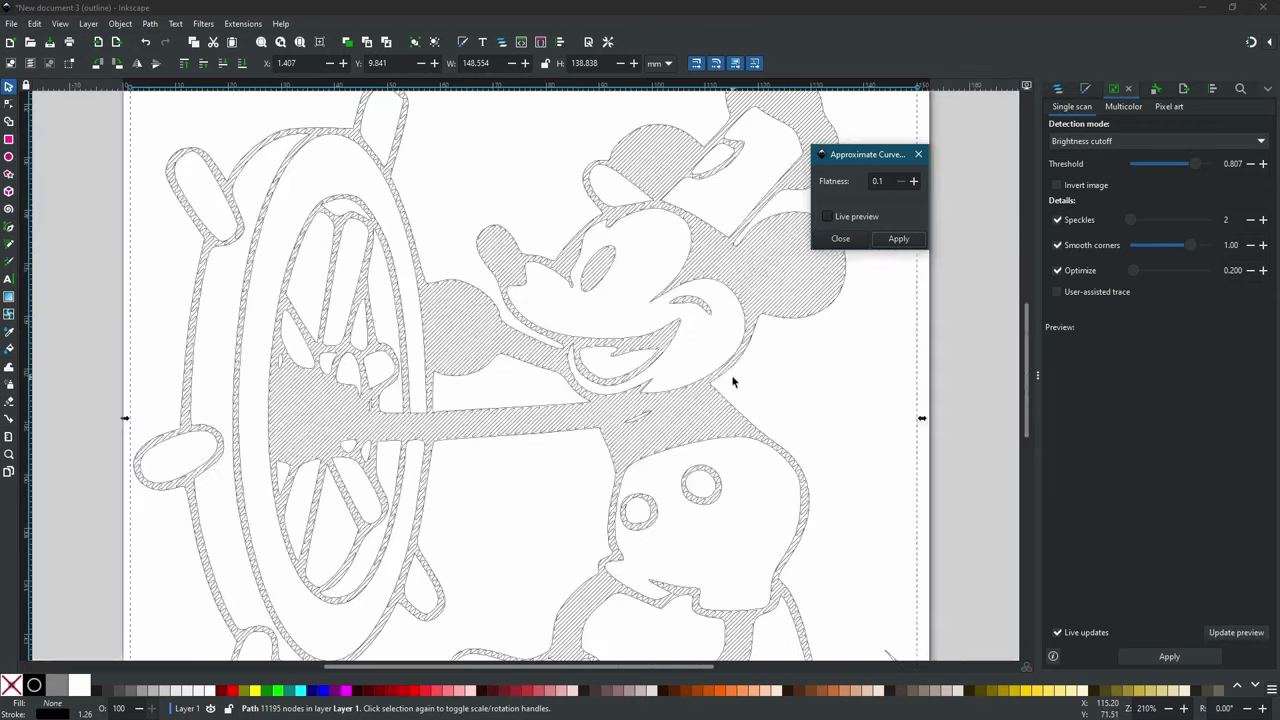
pyautogui.press('Escape')
pyautogui.keyDown('ctrl'); pyautogui.scroll(-2, 703, 307); pyautogui.keyUp('ctrl')
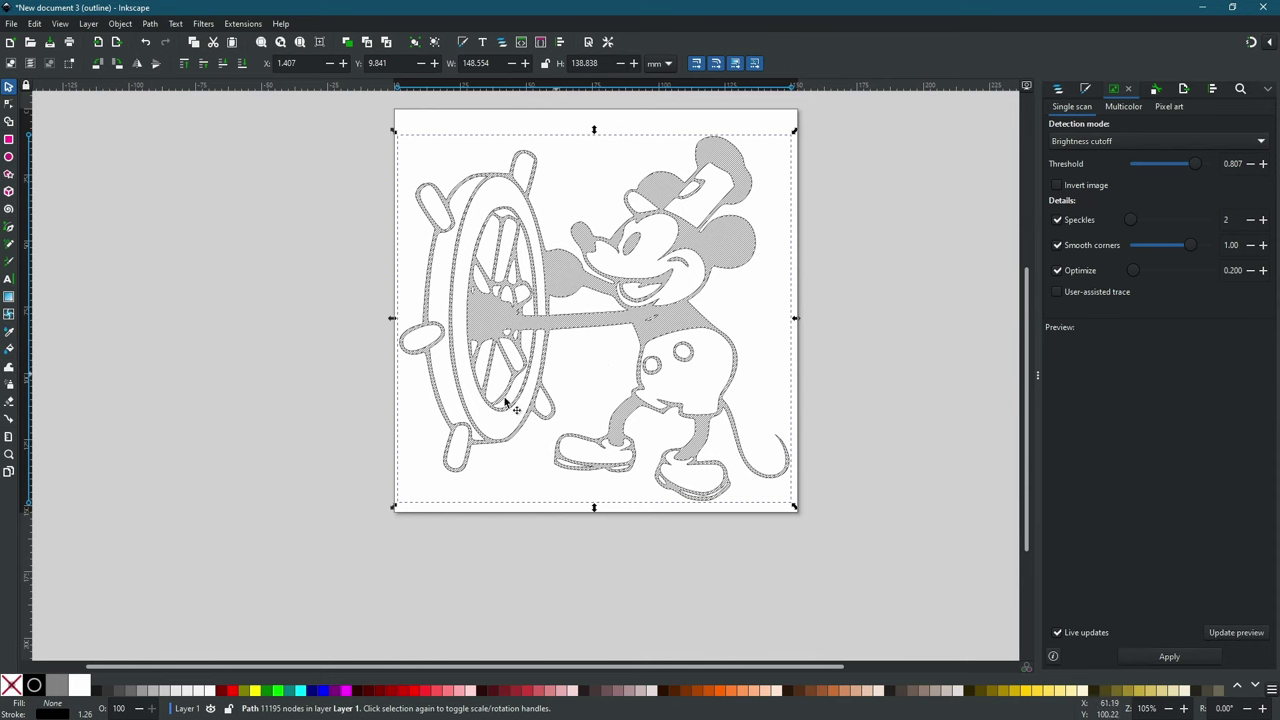
# - Open the Path to Gcode extension for the combined path and set the output file name to steamboat_willy.gcode
pyautogui.click(337, 380)
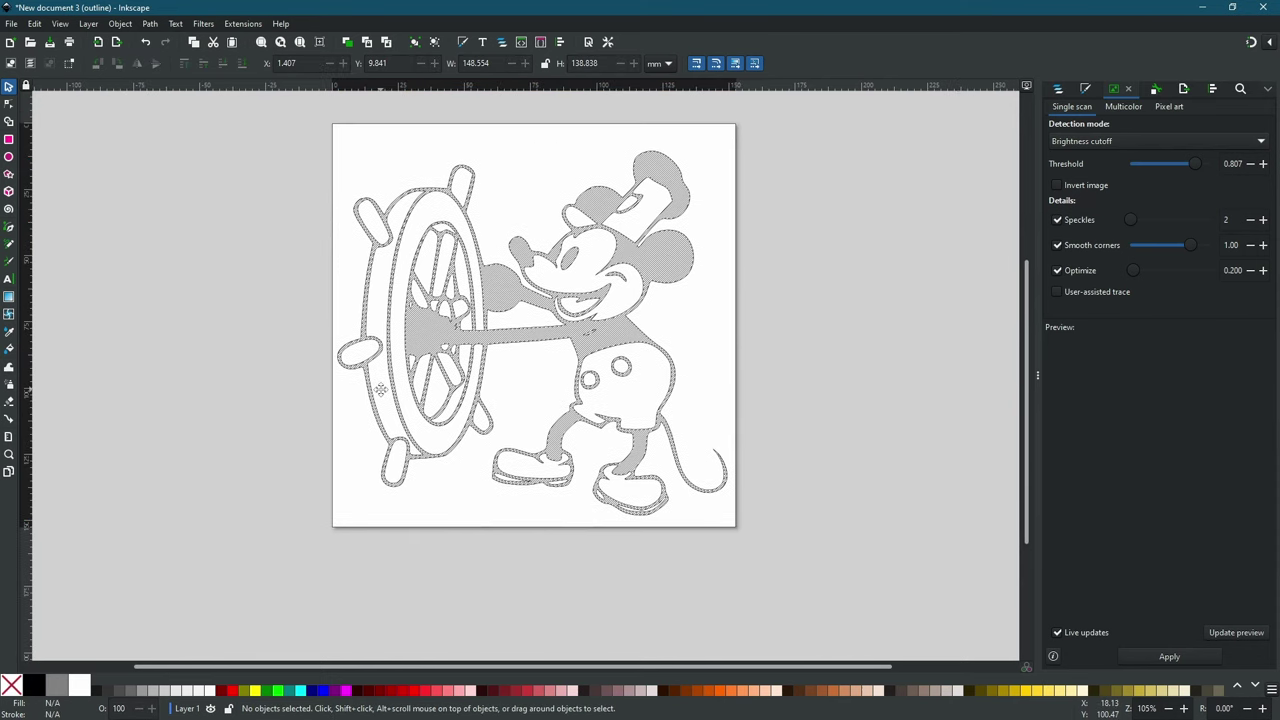
pyautogui.click(598, 342)
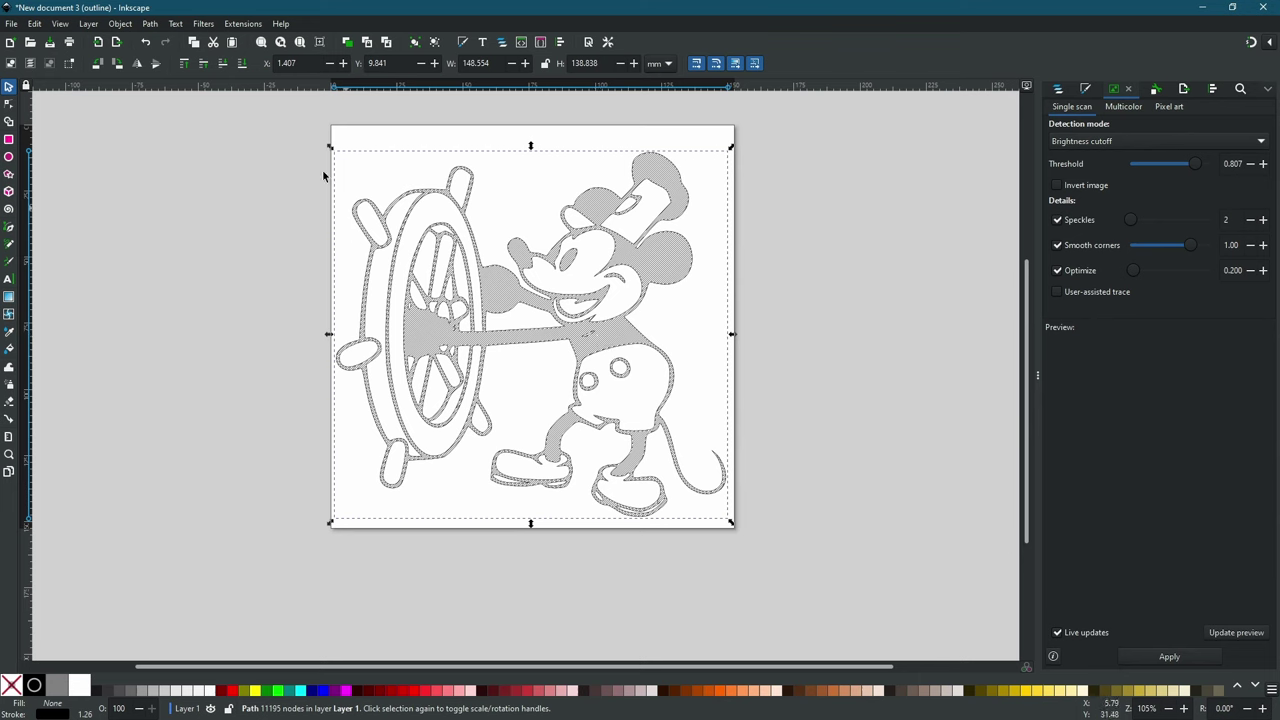
pyautogui.click(243, 24)
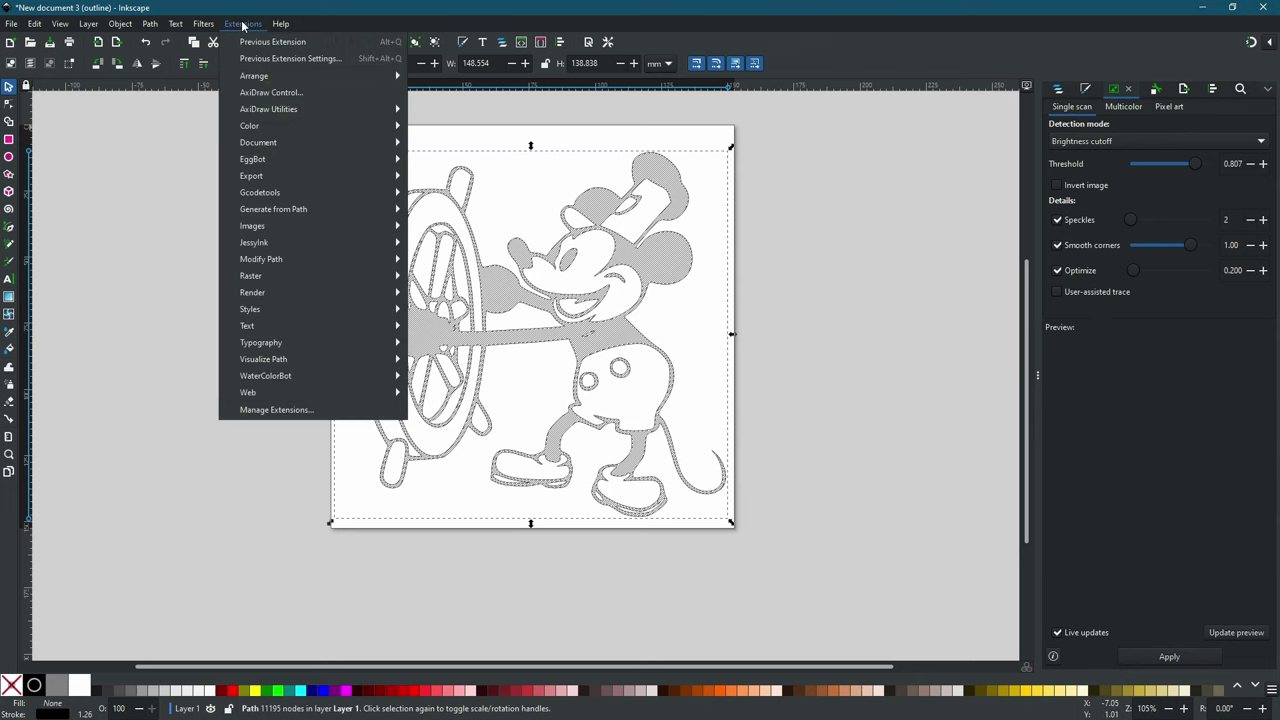
pyautogui.moveTo(287, 193)
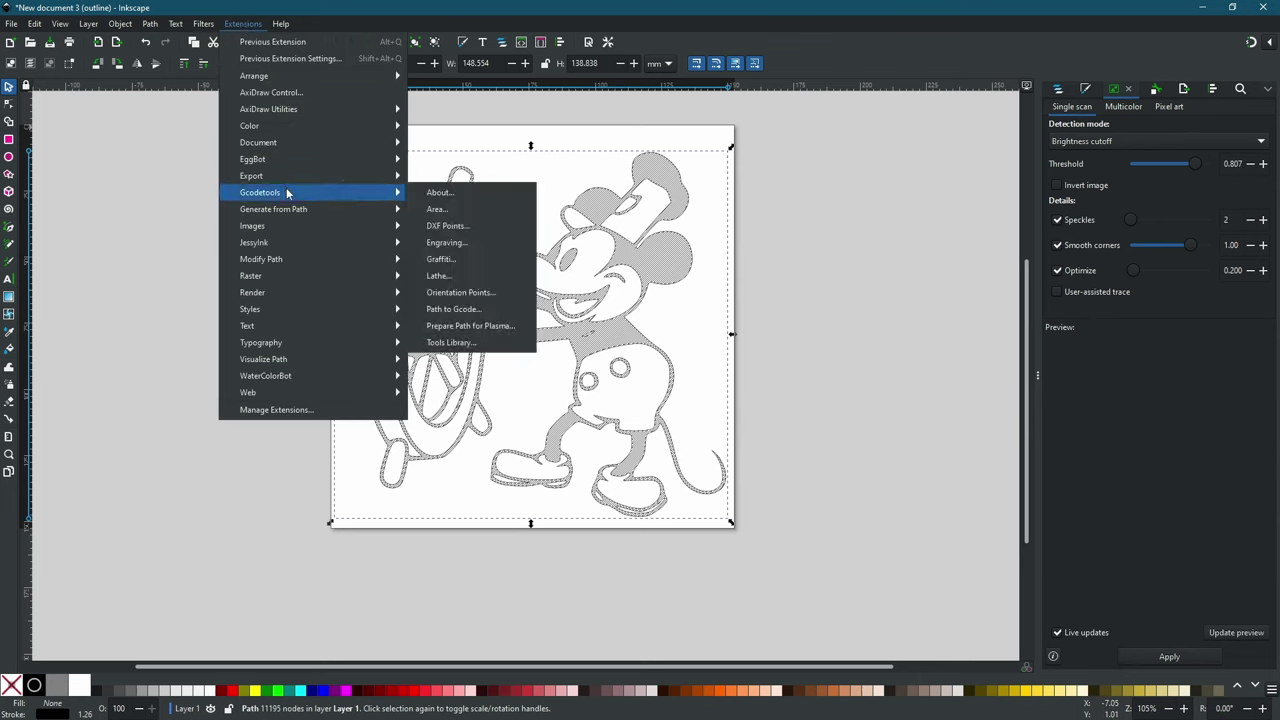
pyautogui.click(449, 310)
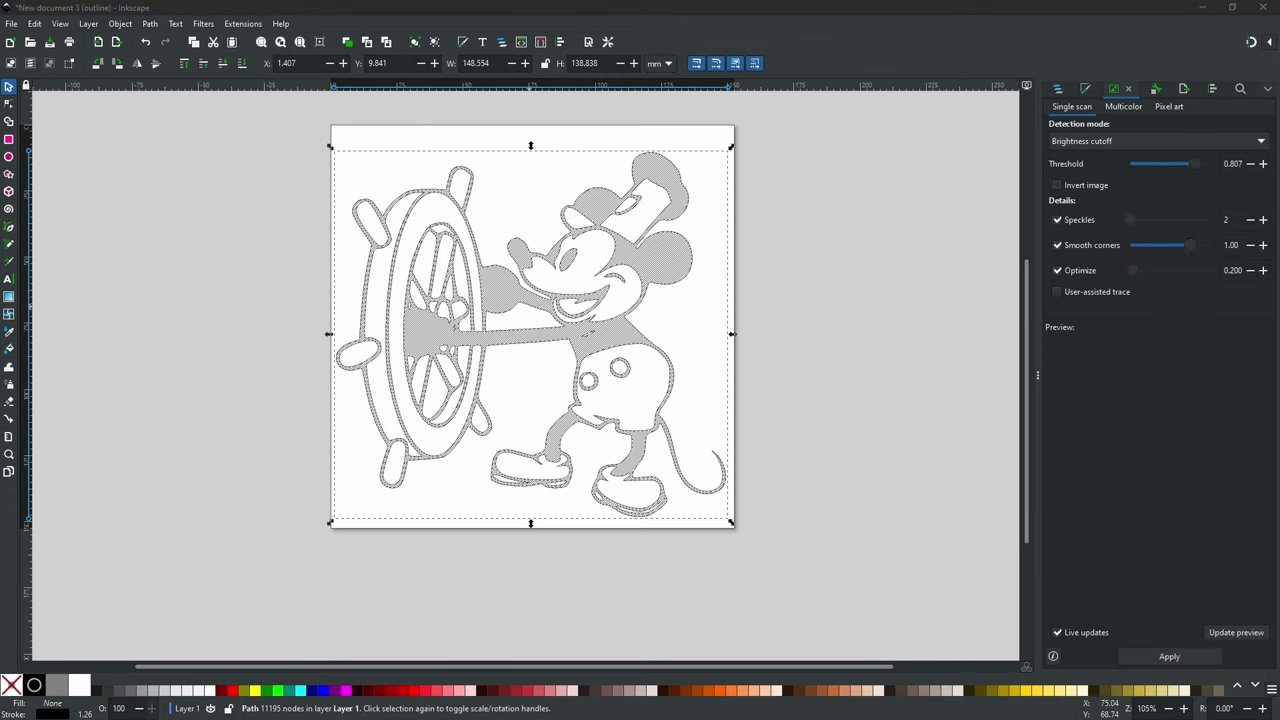
pyautogui.moveTo(916, 154); pyautogui.dragTo(864, 136)
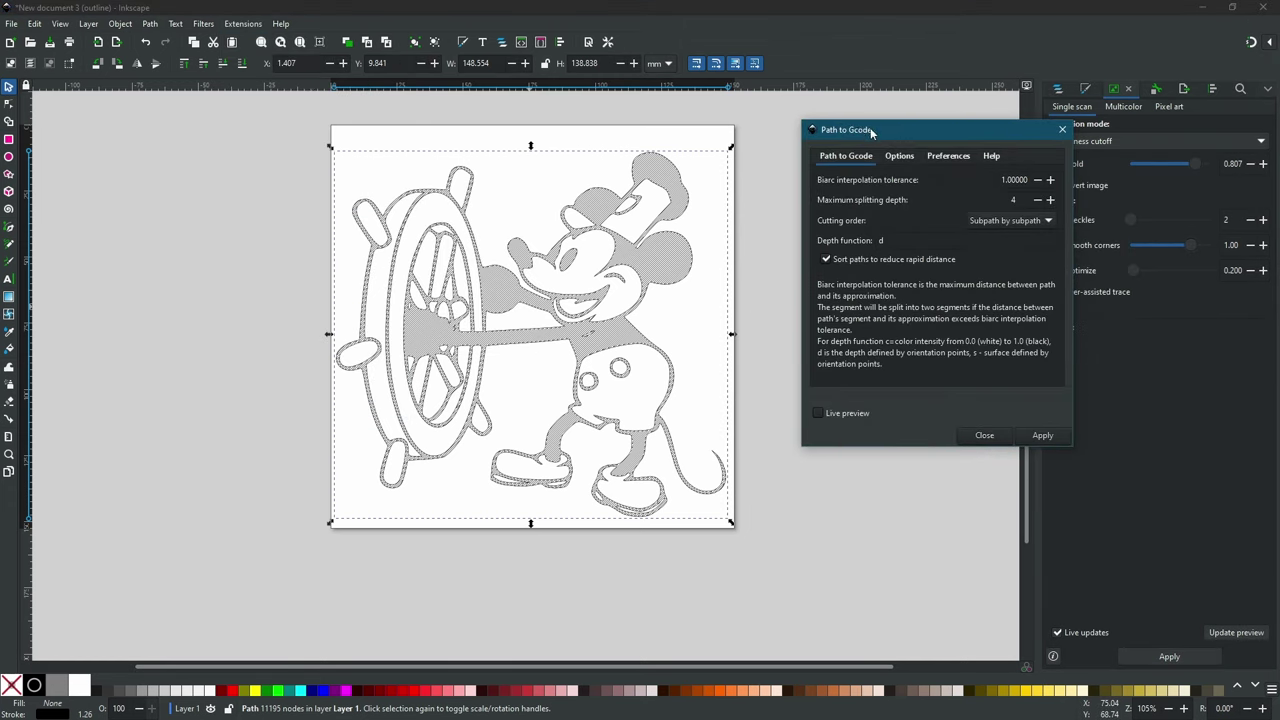
pyautogui.click(948, 156)
pyautogui.click(903, 180)
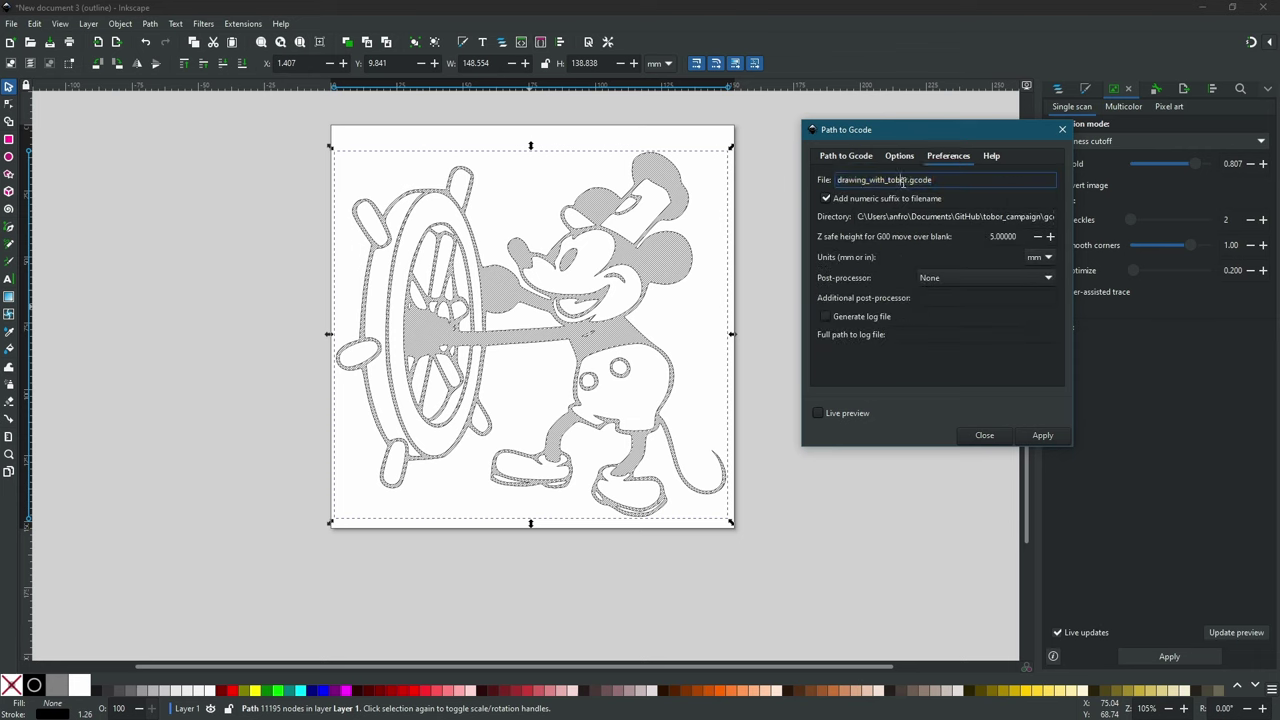
pyautogui.doubleClick(904, 180)
pyautogui.write('steamboat_willy')
# - Check the full output directory for the Gcode file and review the path conversion settings
pyautogui.click(886, 216)
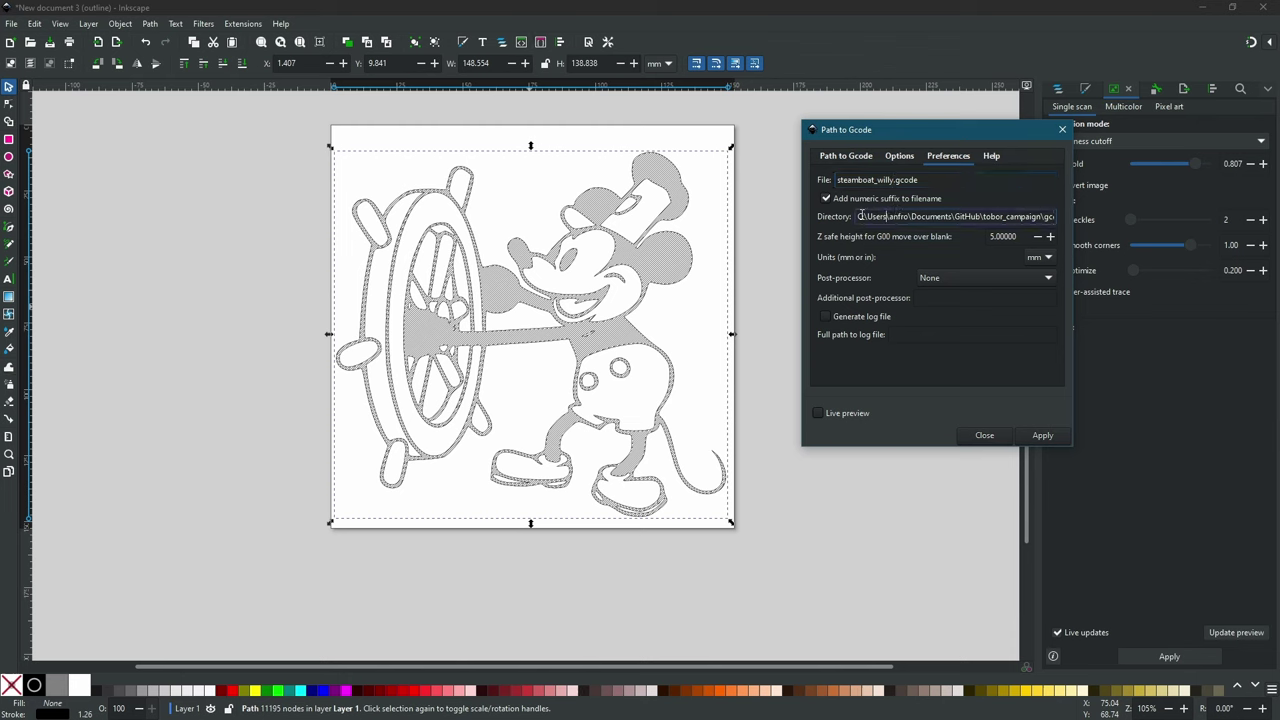
pyautogui.moveTo(858, 216); pyautogui.dragTo(1050, 220)
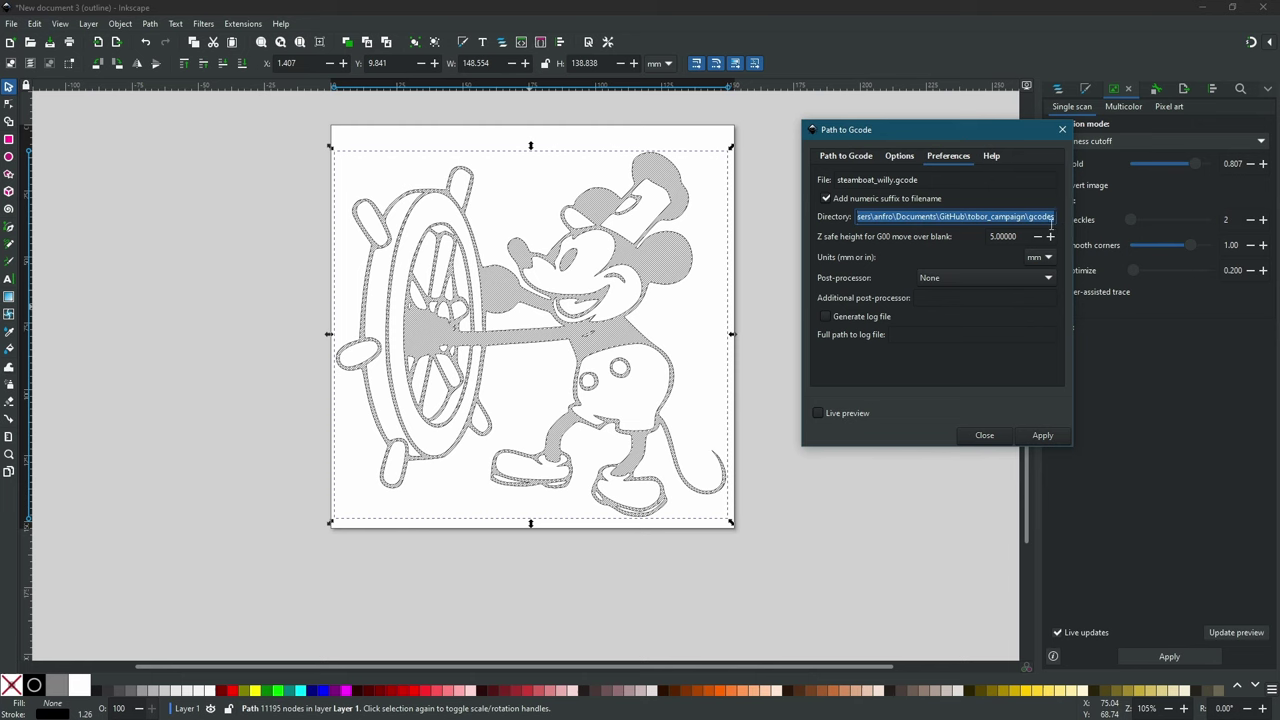
pyautogui.click(1048, 222)
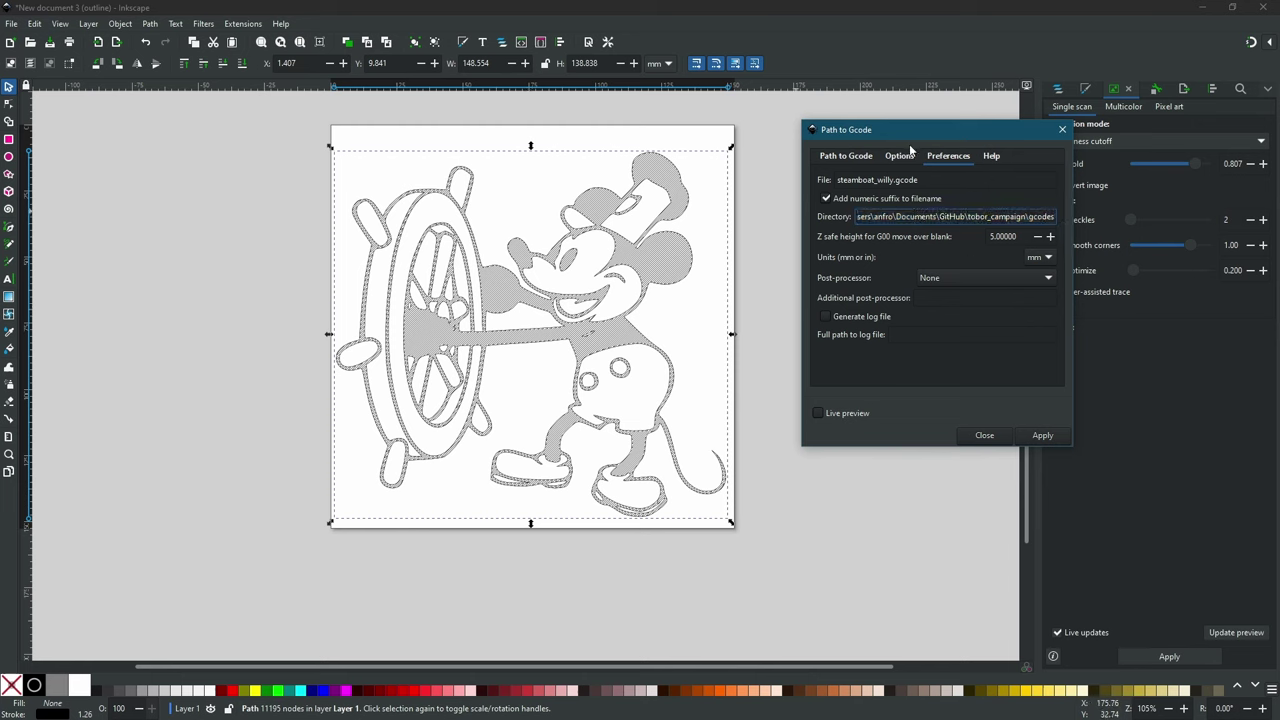
pyautogui.click(847, 156)
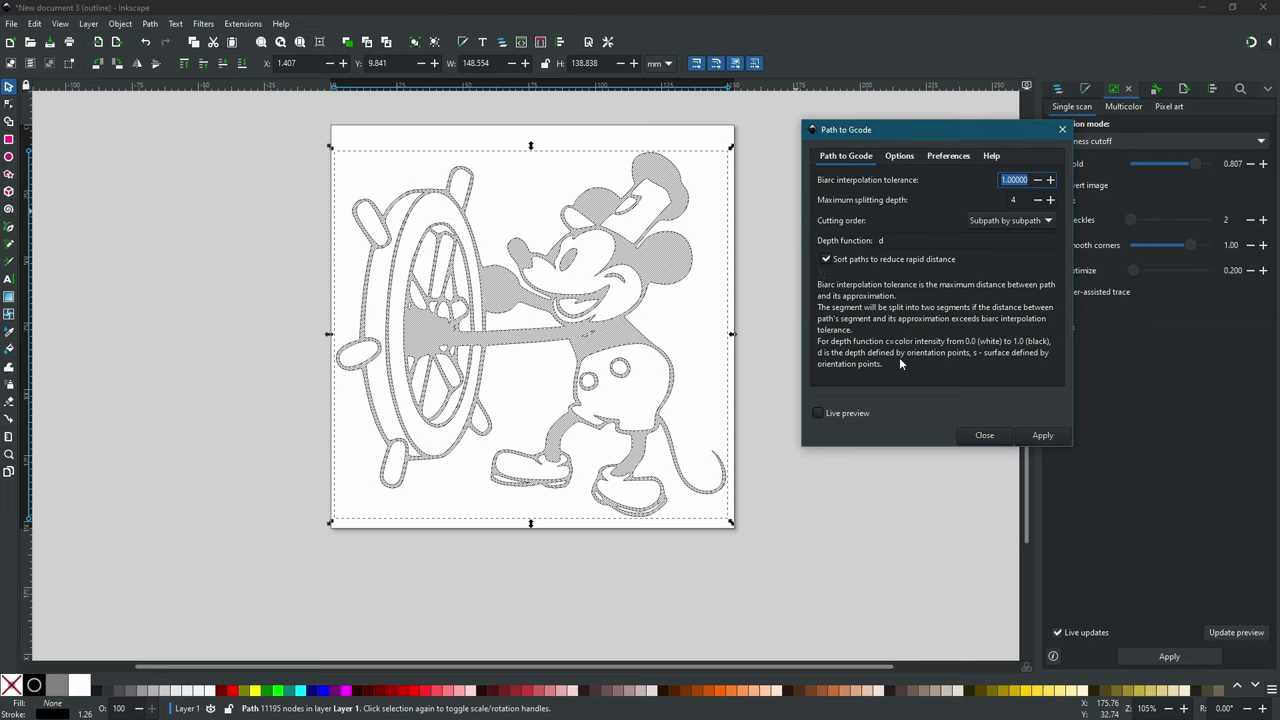
# - Generate the Gcode from the combined path with the Path to Gcode extension, dismiss the message and close the extension
pyautogui.click(1043, 436)
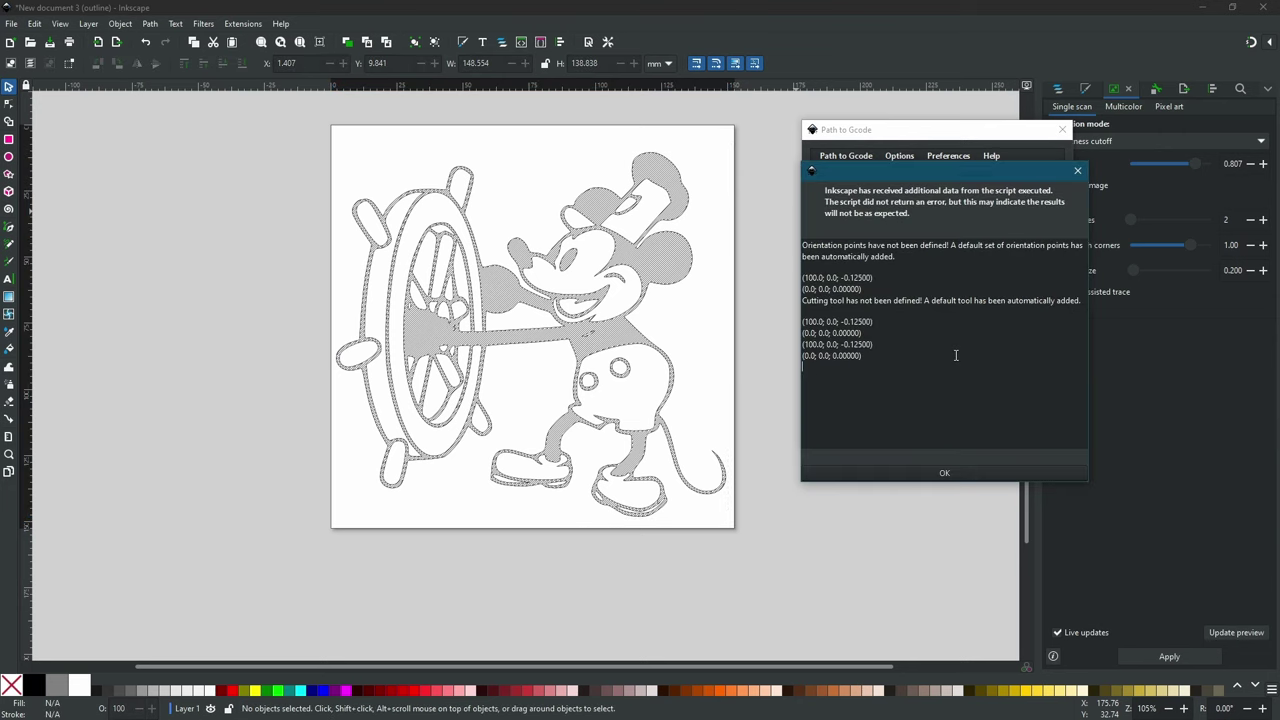
pyautogui.click(905, 476)
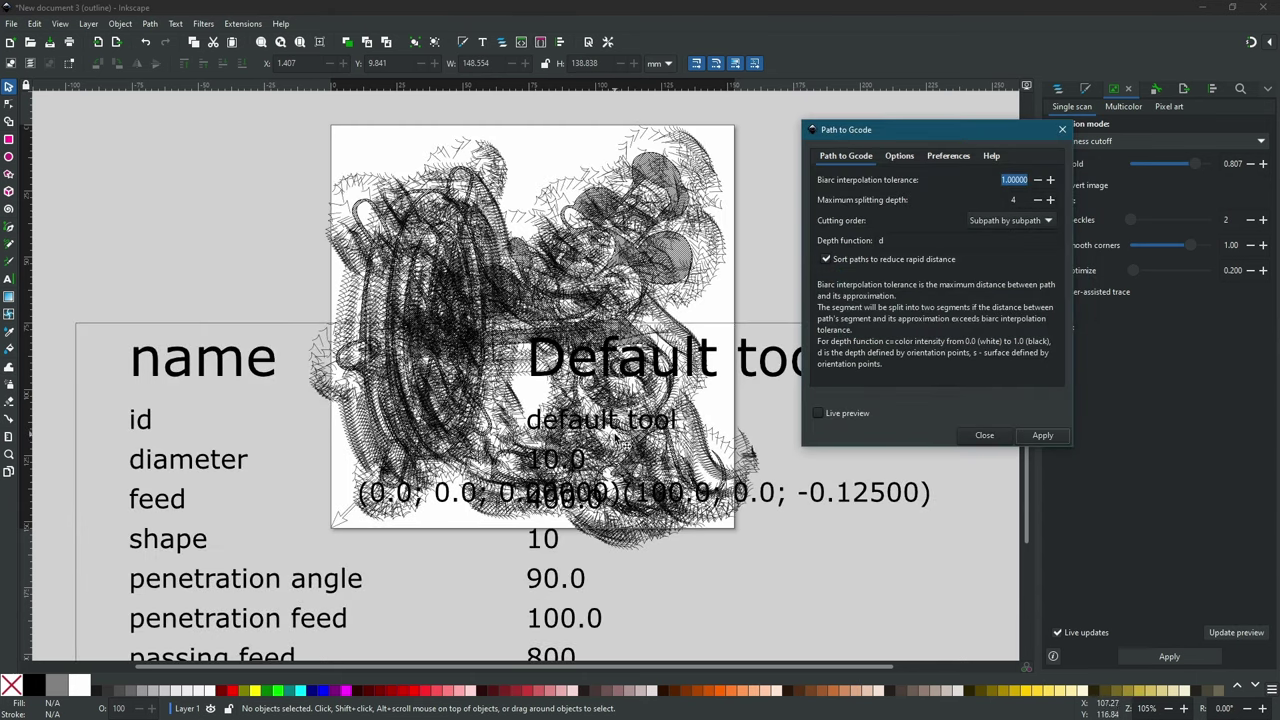
pyautogui.press('Escape')
# - Examine the default tool table and the orientation points added to the drawing, up close at the page's lower-left corner
pyautogui.scroll(-3, 620, 440)
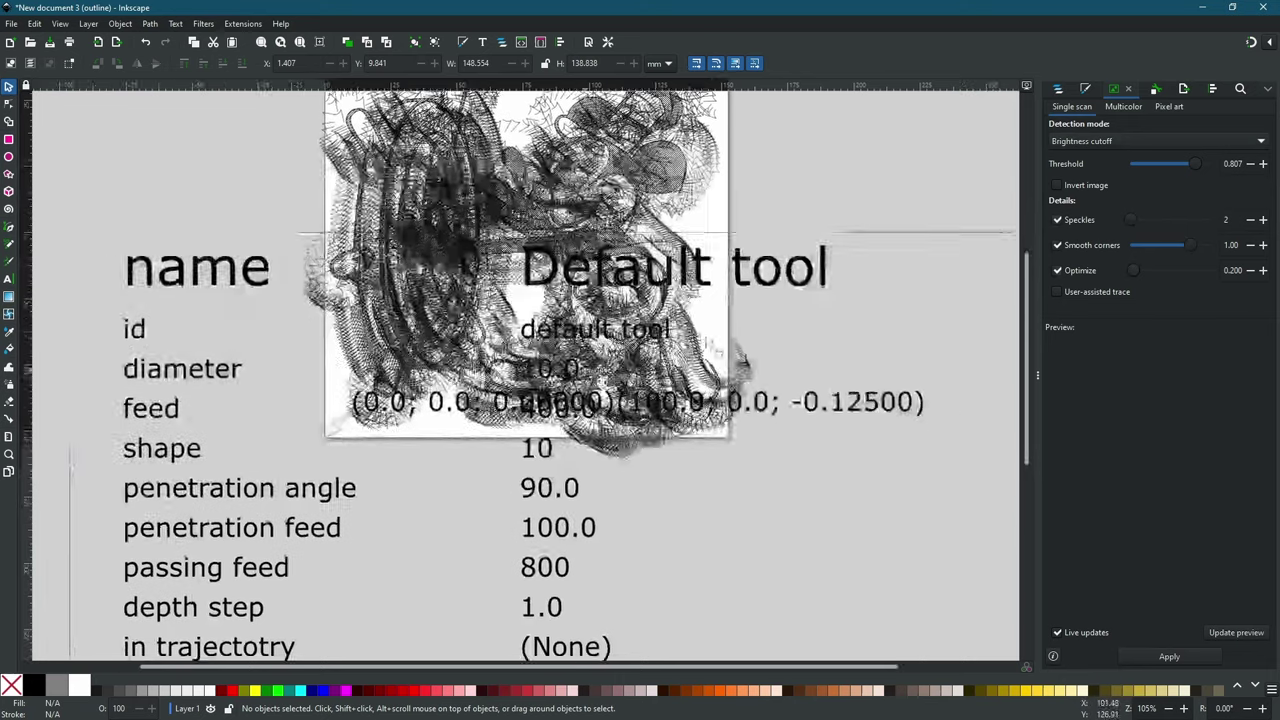
pyautogui.moveTo(740, 360)
pyautogui.mouseDown()
pyautogui.moveTo(772, 379)
pyautogui.moveTo(772, 333)
pyautogui.moveTo(788, 414)
pyautogui.mouseUp()
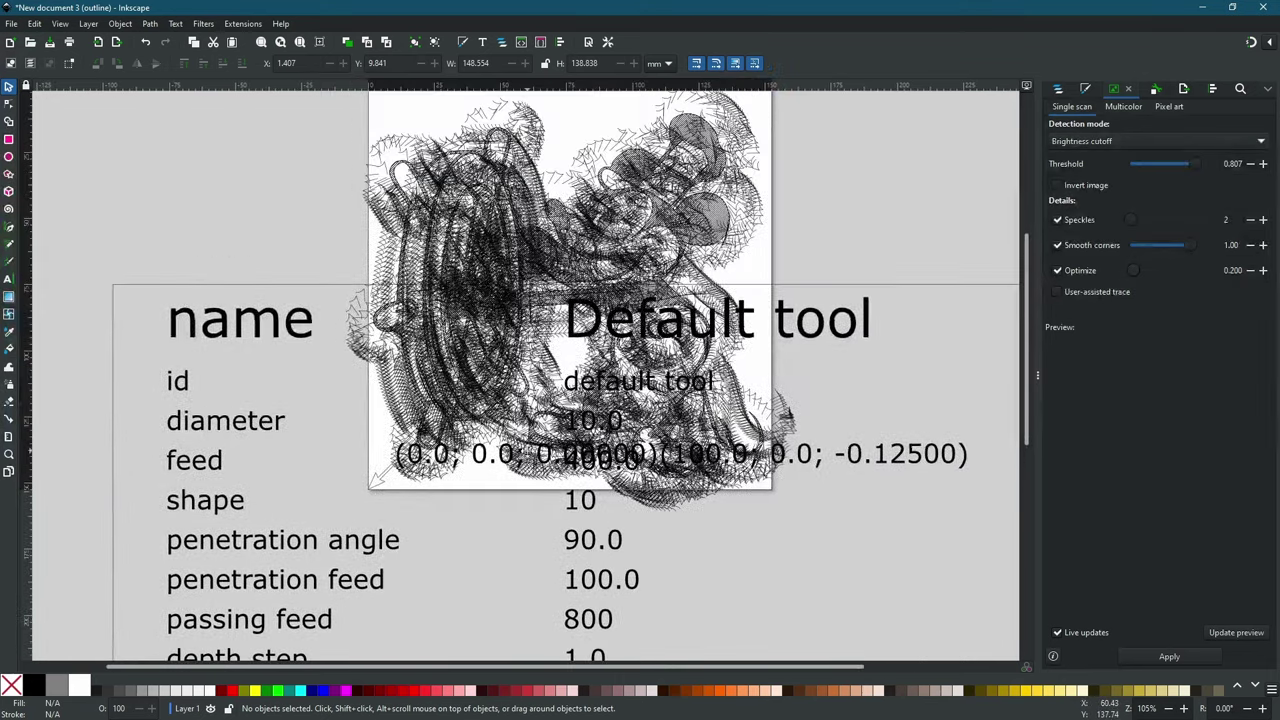
pyautogui.scroll(3, 534, 450)
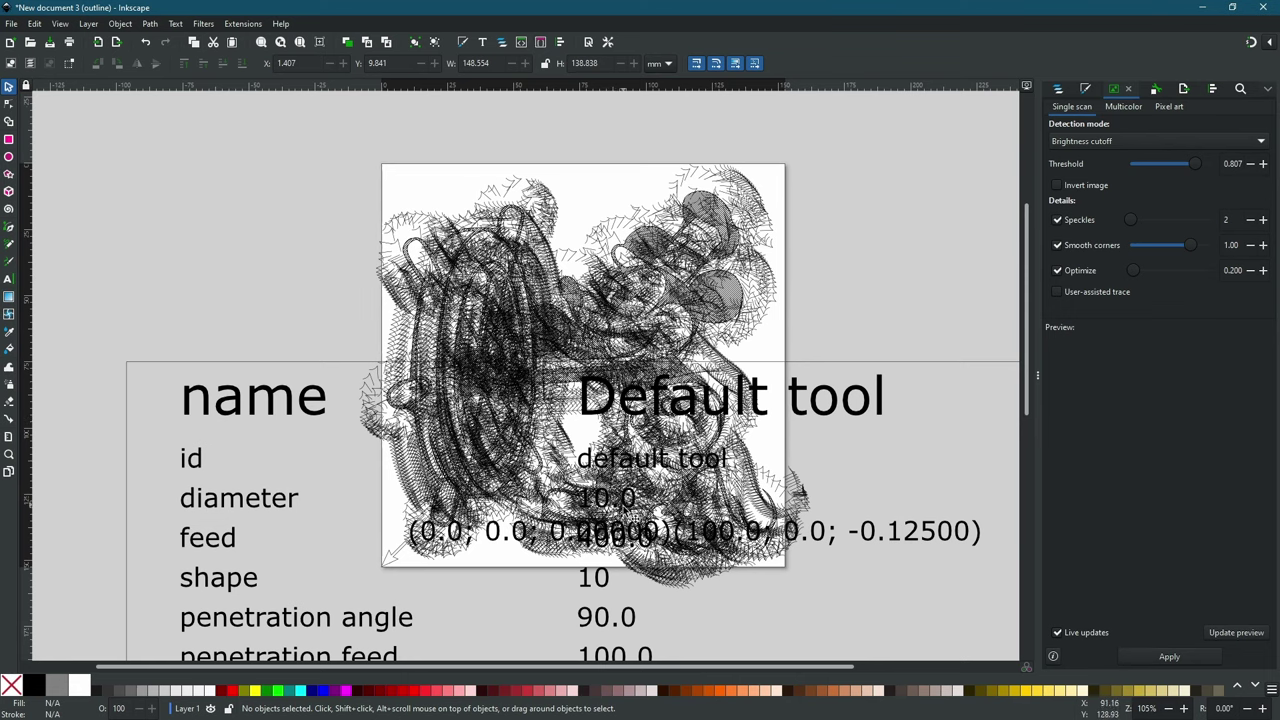
pyautogui.moveTo(560, 515); pyautogui.dragTo(577, 472)
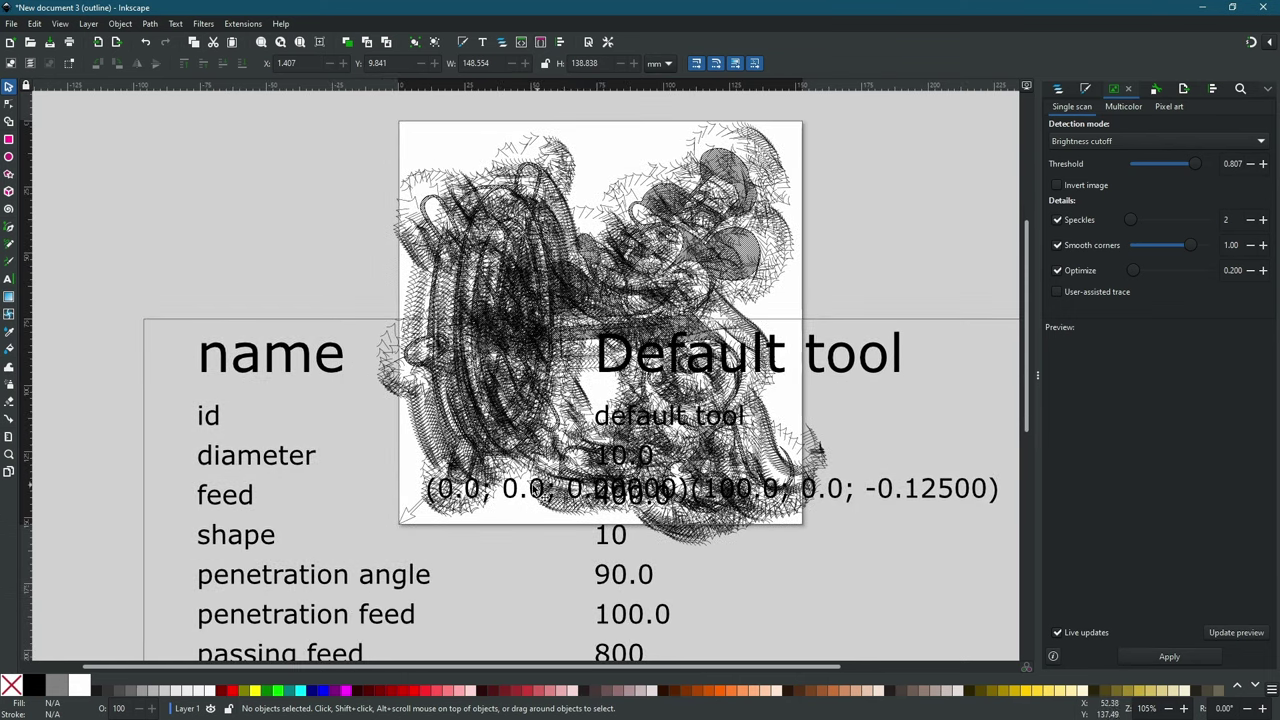
pyautogui.scroll(-2, 540, 490)
pyautogui.scroll(4, 408, 515)
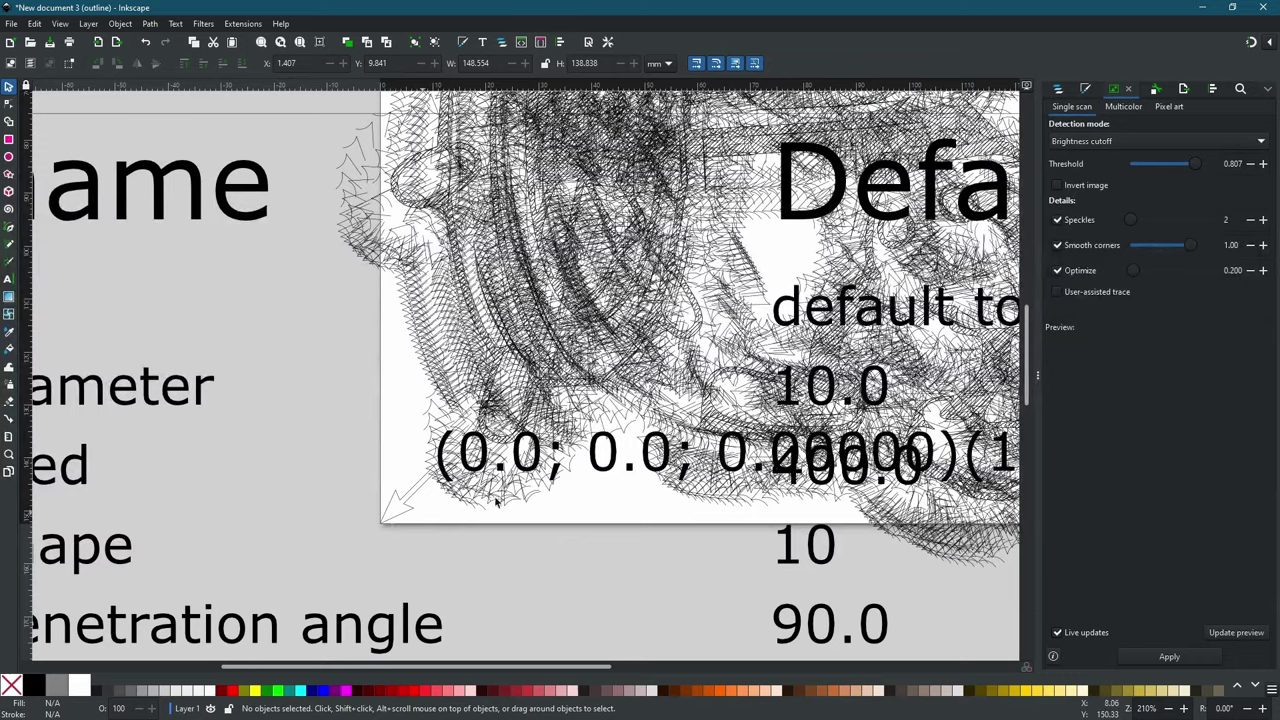
pyautogui.scroll(-4, 500, 498)
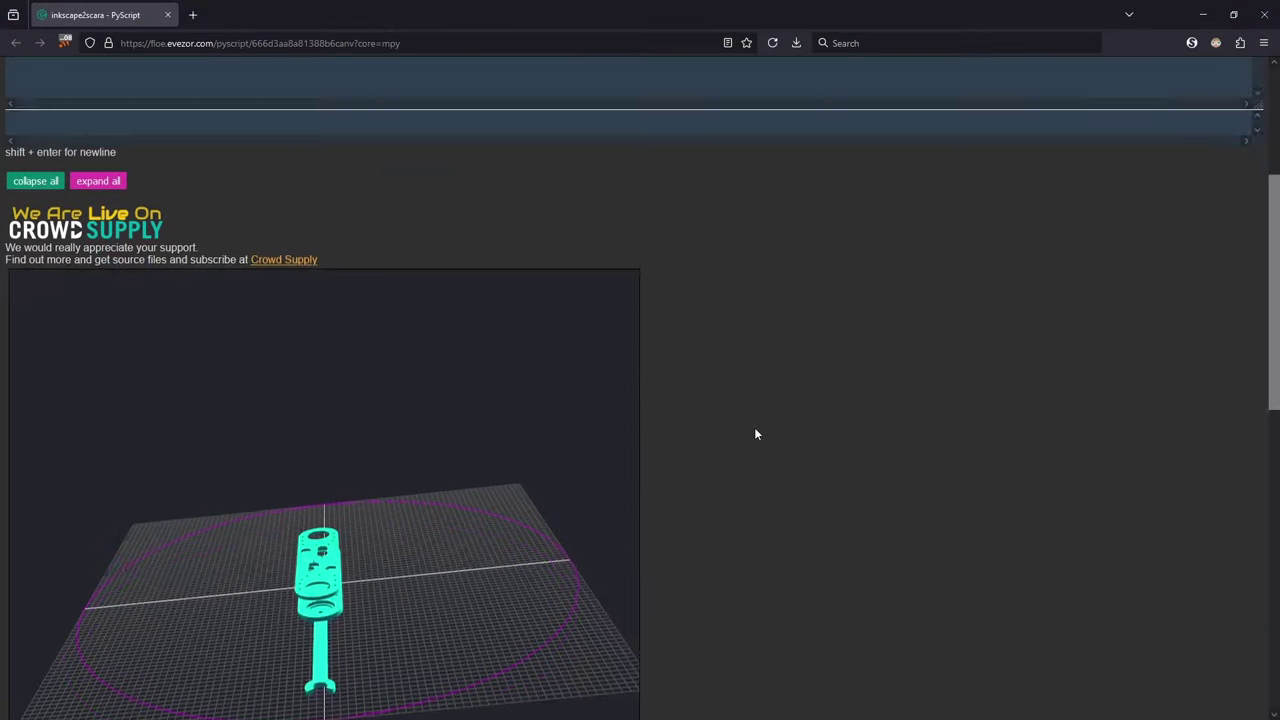
# - Switch to the inkscape2scara page in the browser and open its canvas in a new tab to review the conversion script's blocks
pyautogui.scroll(5, 756, 434)
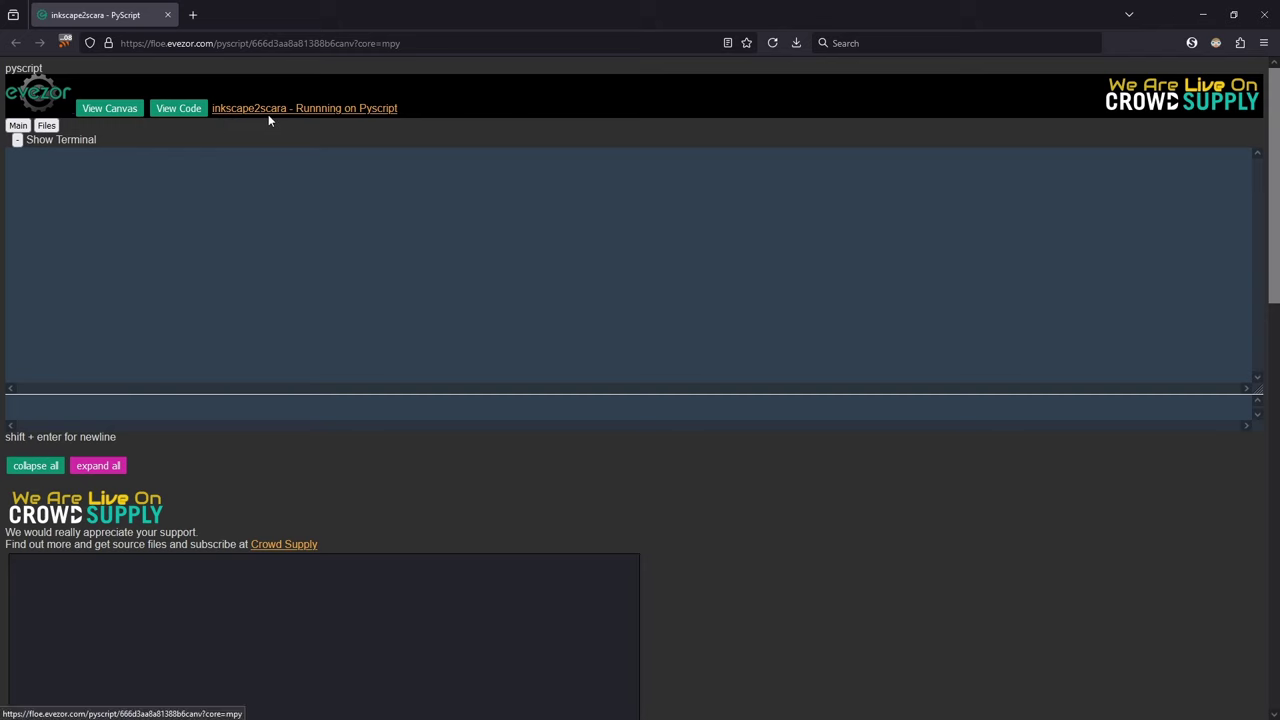
pyautogui.scroll(-10, 683, 454)
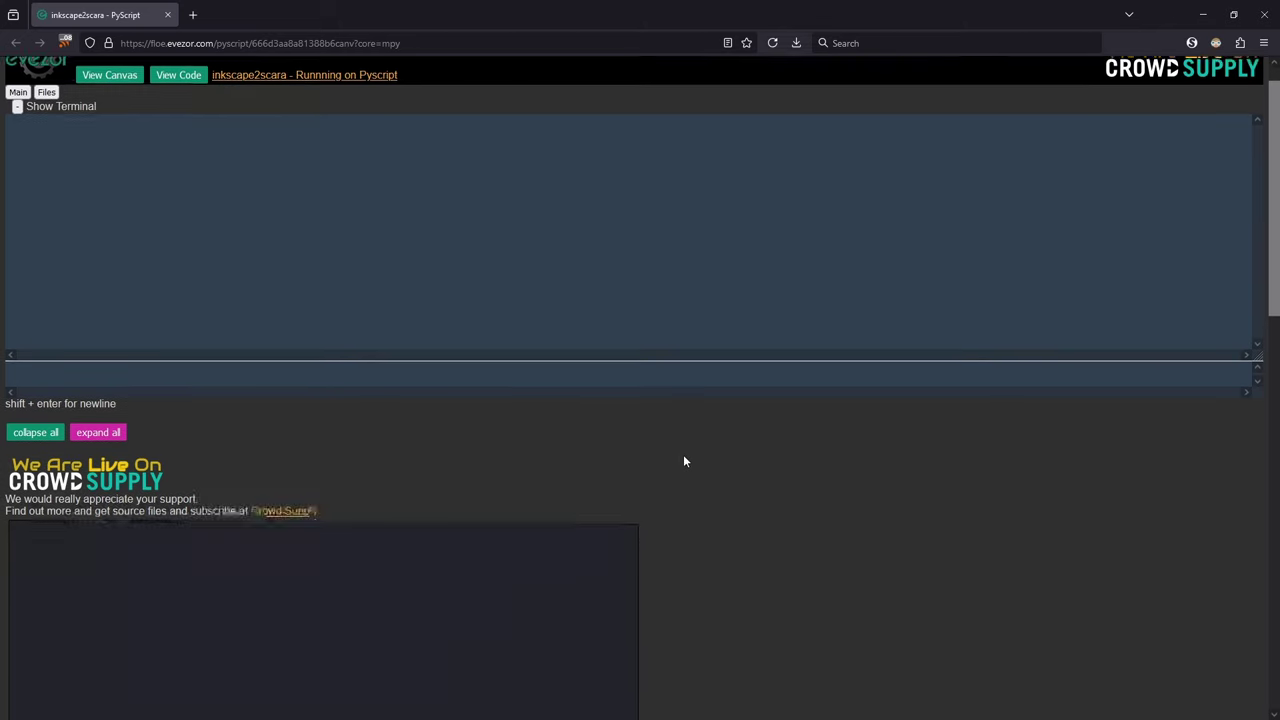
pyautogui.scroll(10, 685, 465)
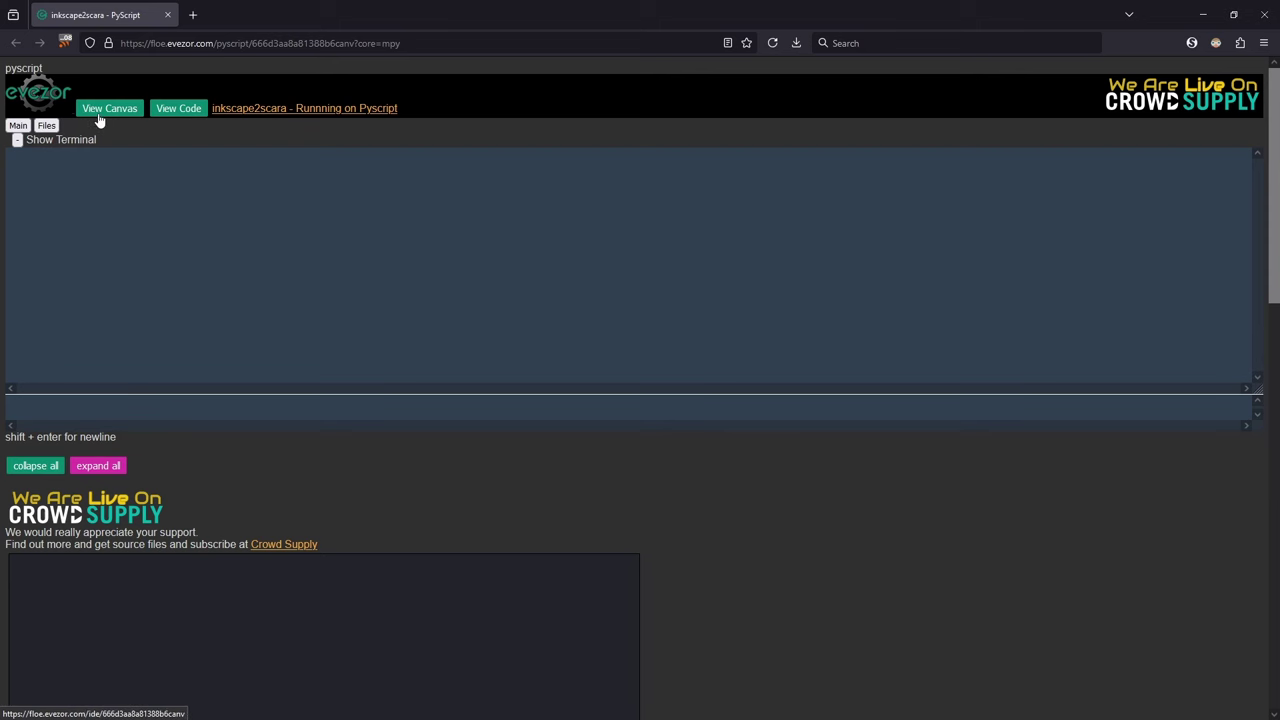
pyautogui.middleClick(95, 115)
pyautogui.click(262, 15)
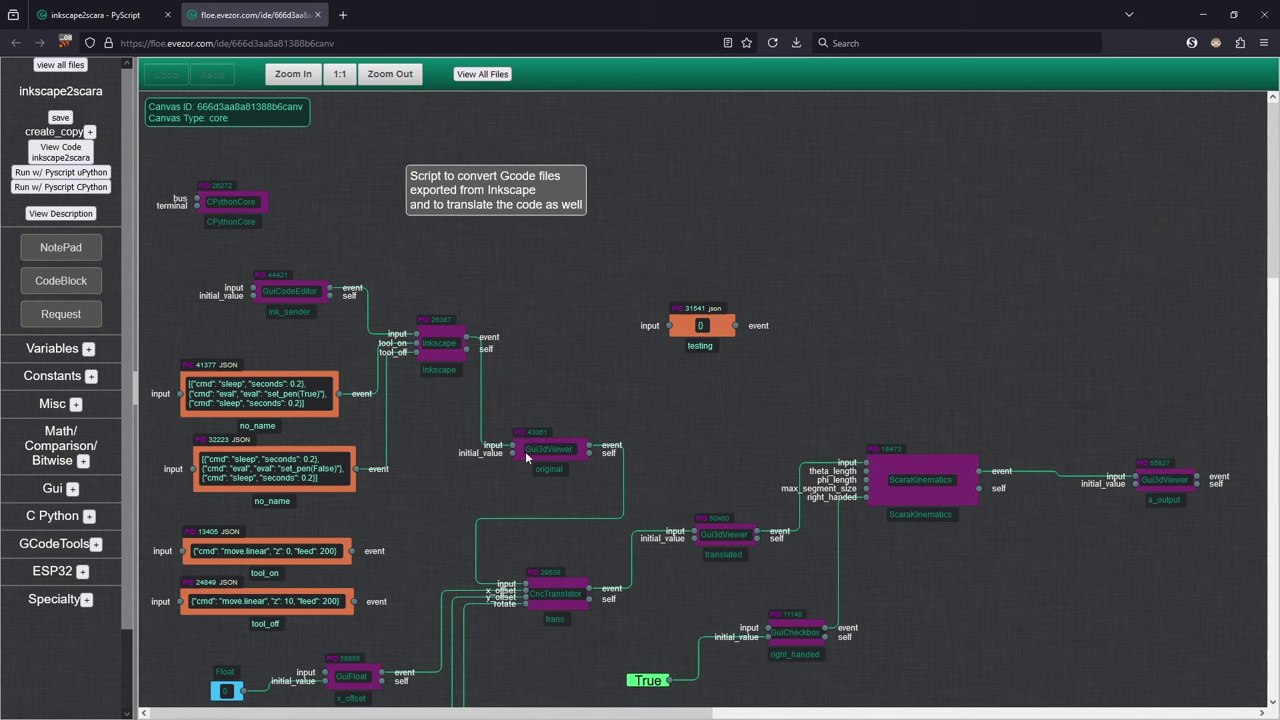
pyautogui.scroll(-3, 568, 395)
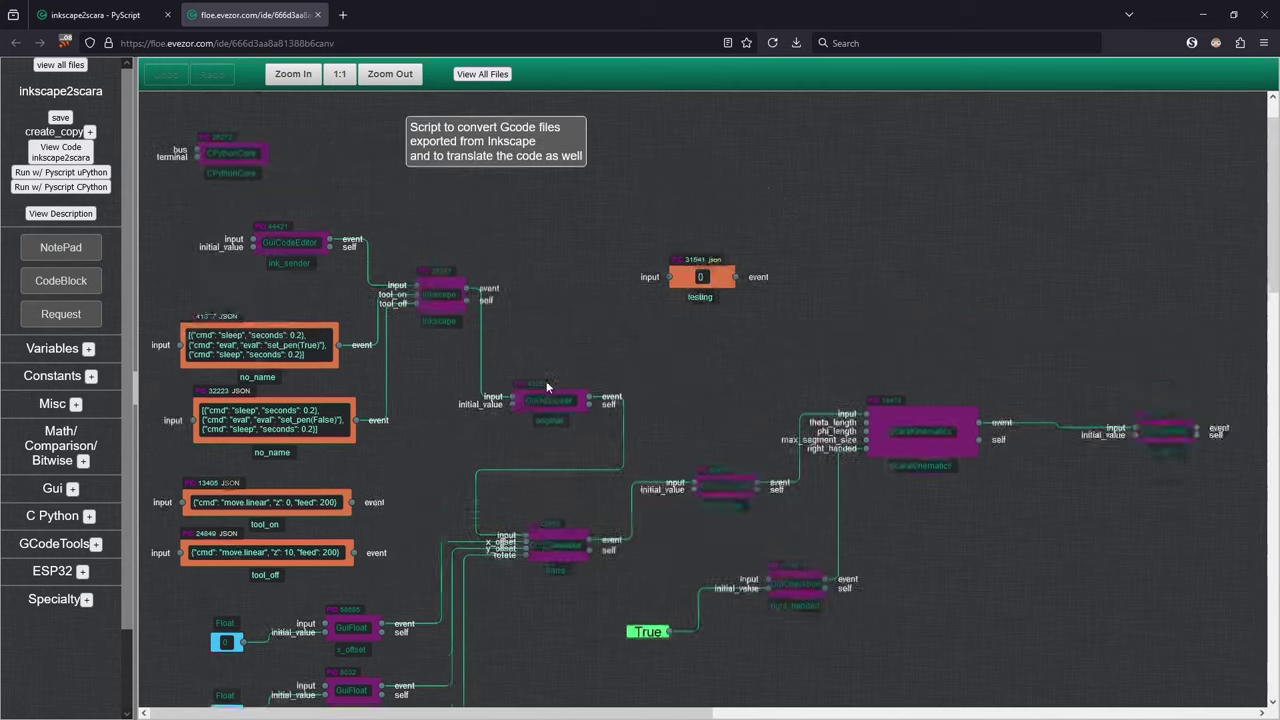
# - Return to the running inkscape2scara page, load steamboat_willy_0002.gcode into ink_sender and enlarge its editor to show more of the code
pyautogui.click(88, 14)
pyautogui.scroll(-6, 449, 440)
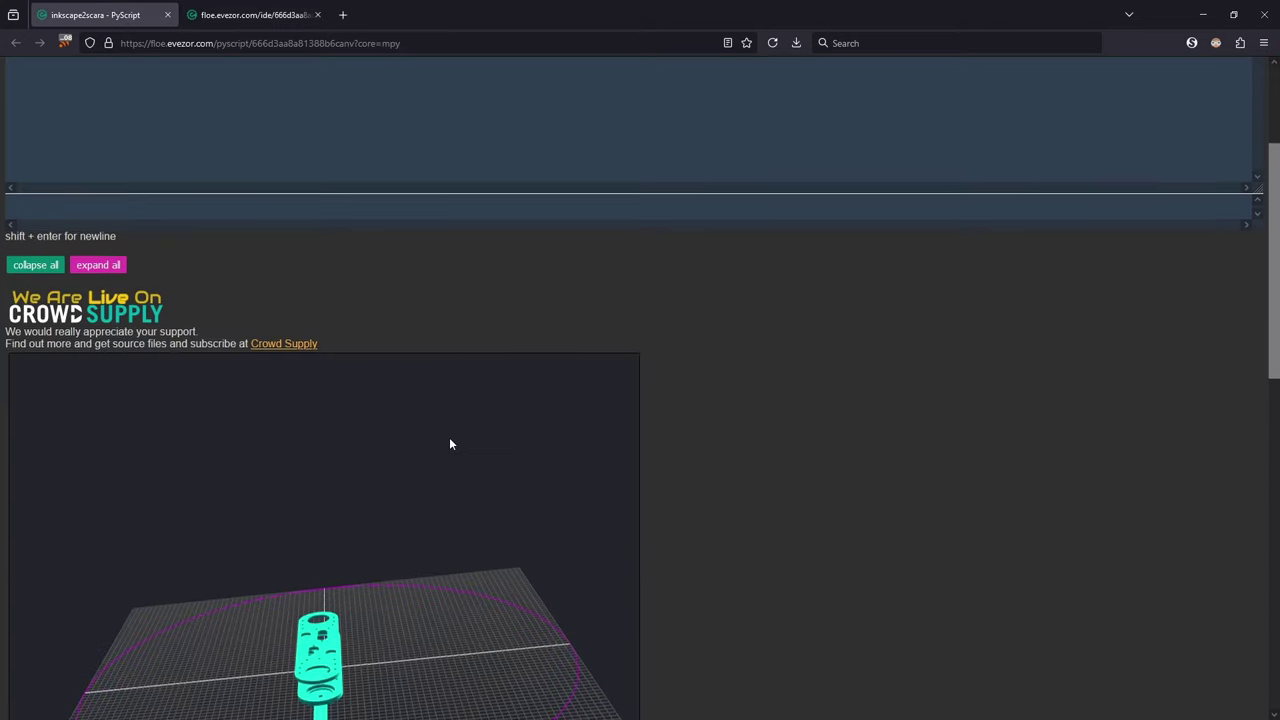
pyautogui.scroll(-3, 716, 470)
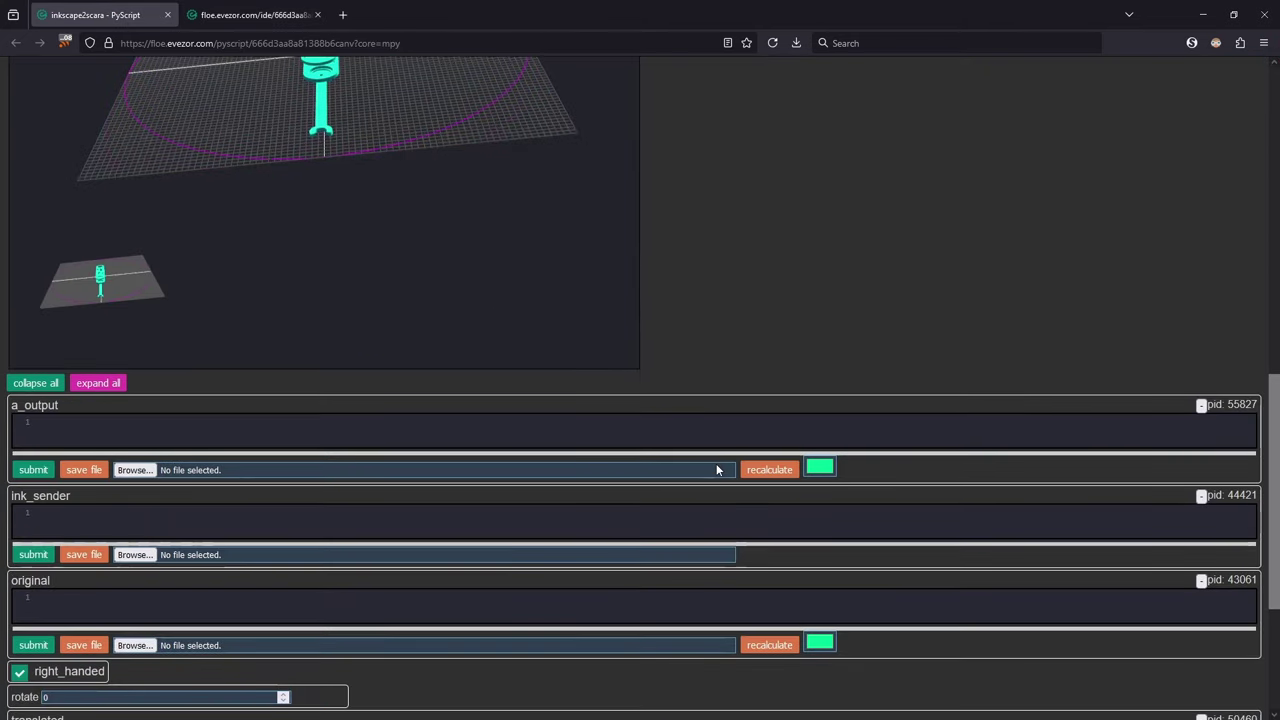
pyautogui.moveTo(523, 476); pyautogui.dragTo(517, 514)
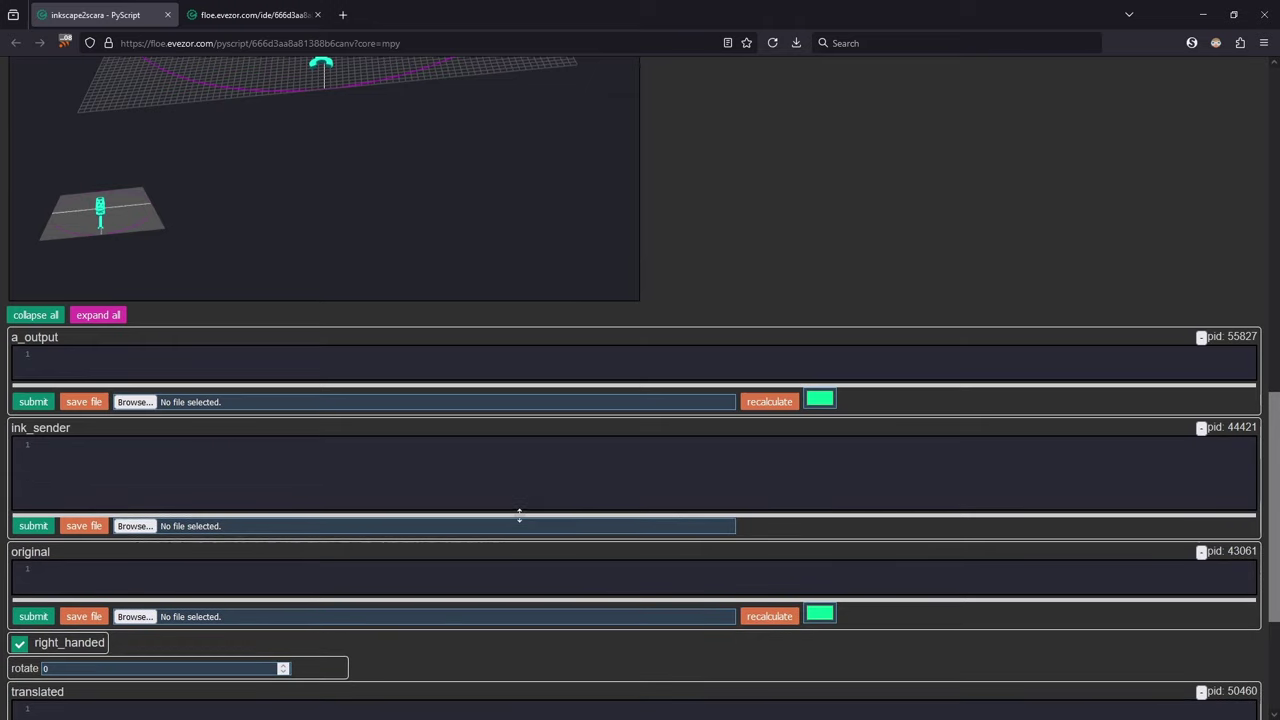
pyautogui.click(132, 525)
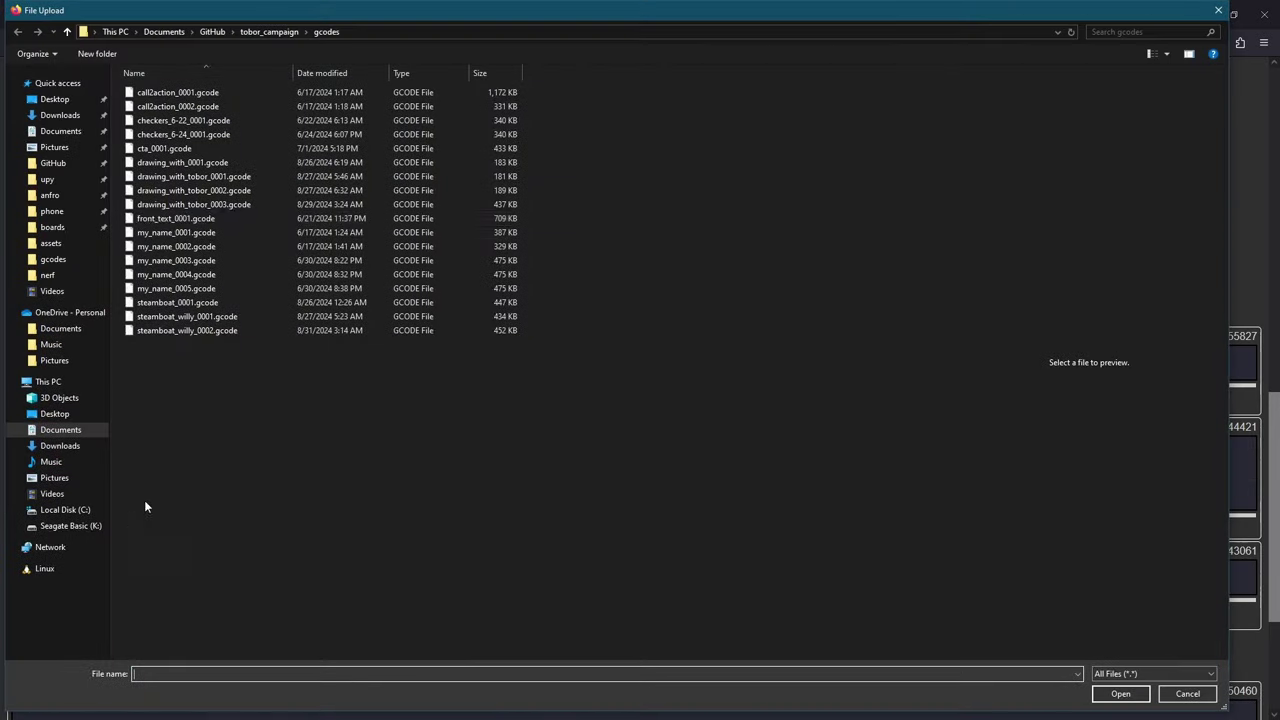
pyautogui.click(198, 330)
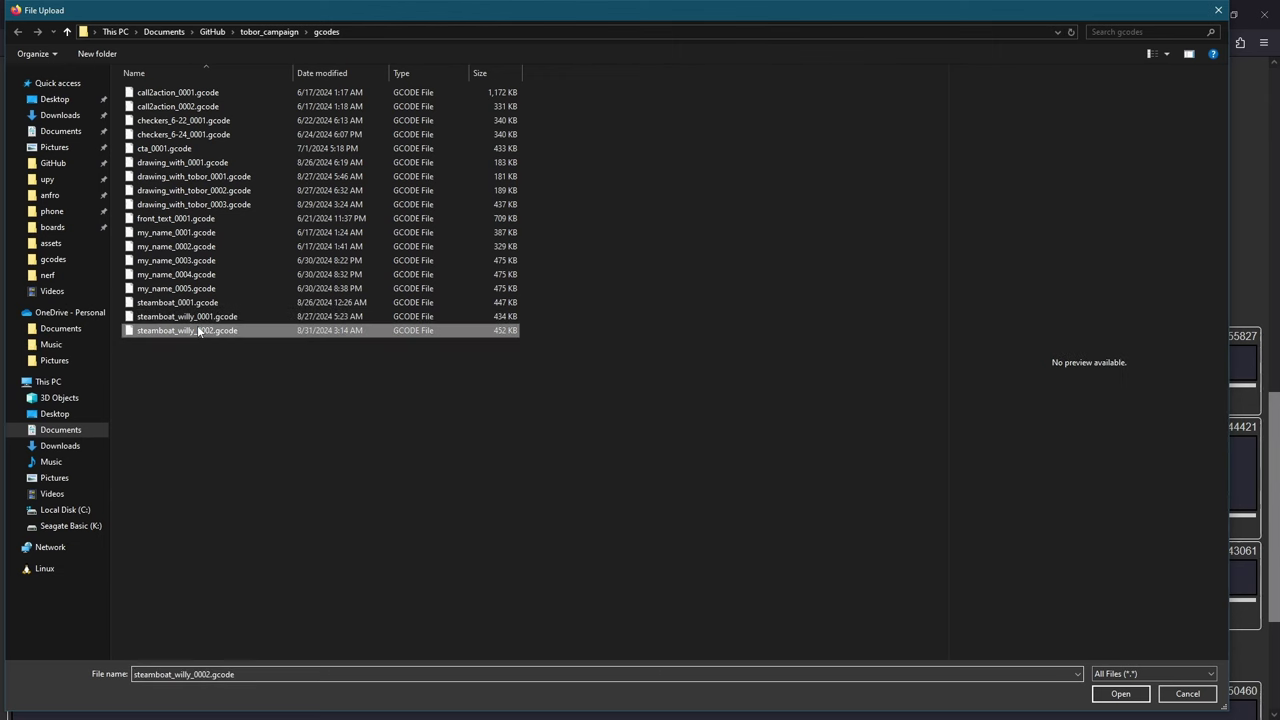
pyautogui.click(1120, 693)
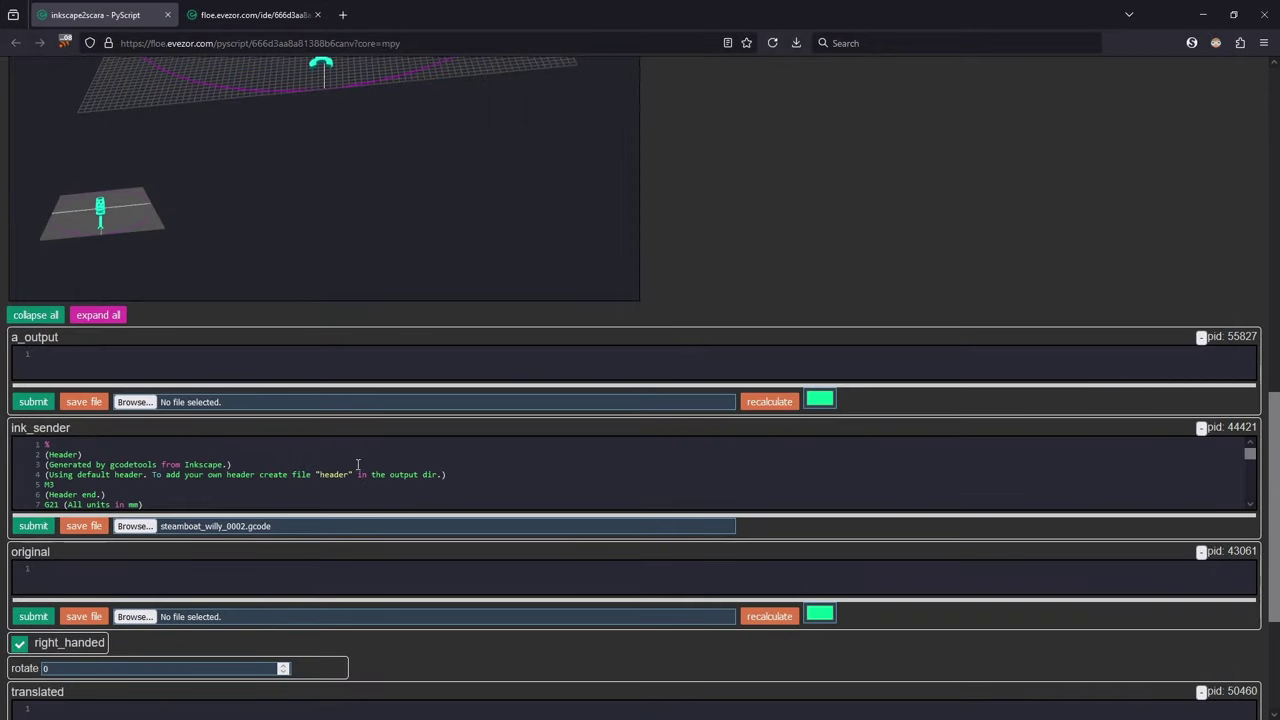
pyautogui.moveTo(492, 512); pyautogui.dragTo(487, 598)
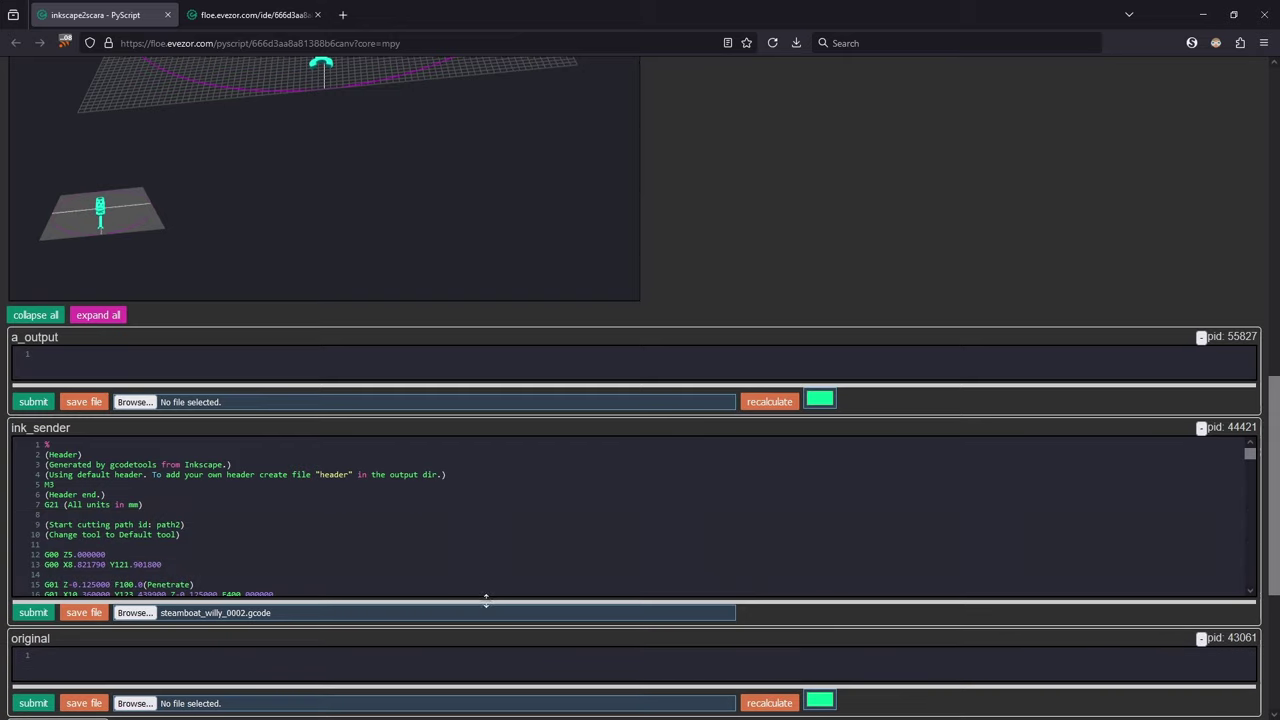
# - Set the translation offsets to -100 for x_offset and -300 for y_offset
pyautogui.scroll(-10, 487, 543)
pyautogui.scroll(10, 487, 543)
pyautogui.scroll(-5, 731, 218)
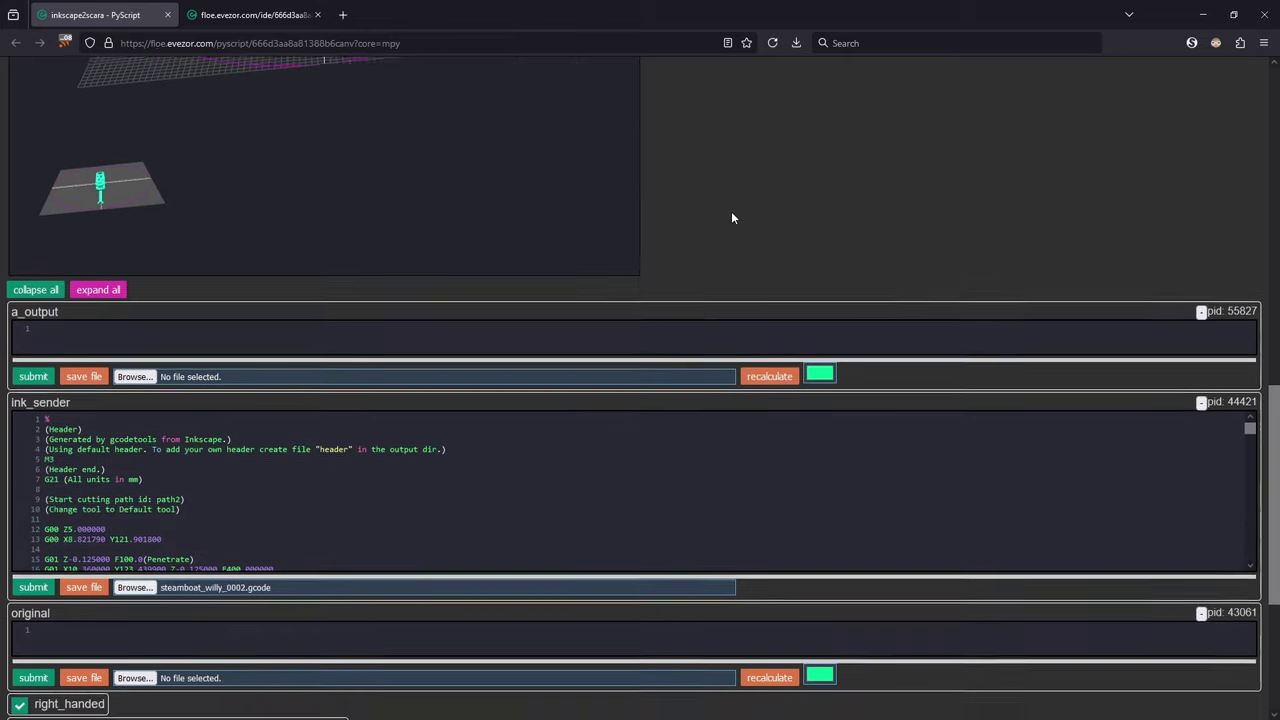
pyautogui.moveTo(100, 549); pyautogui.dragTo(26, 549)
pyautogui.write('-100')
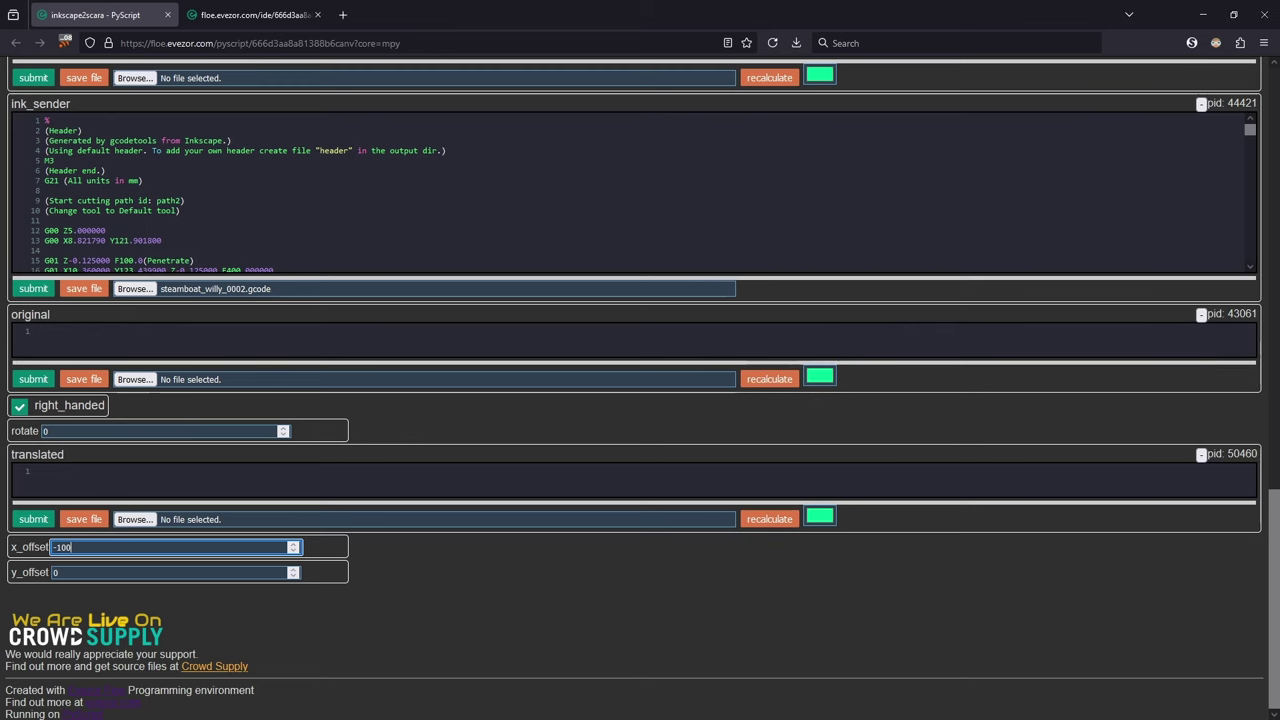
pyautogui.press('Tab')
pyautogui.write('-')
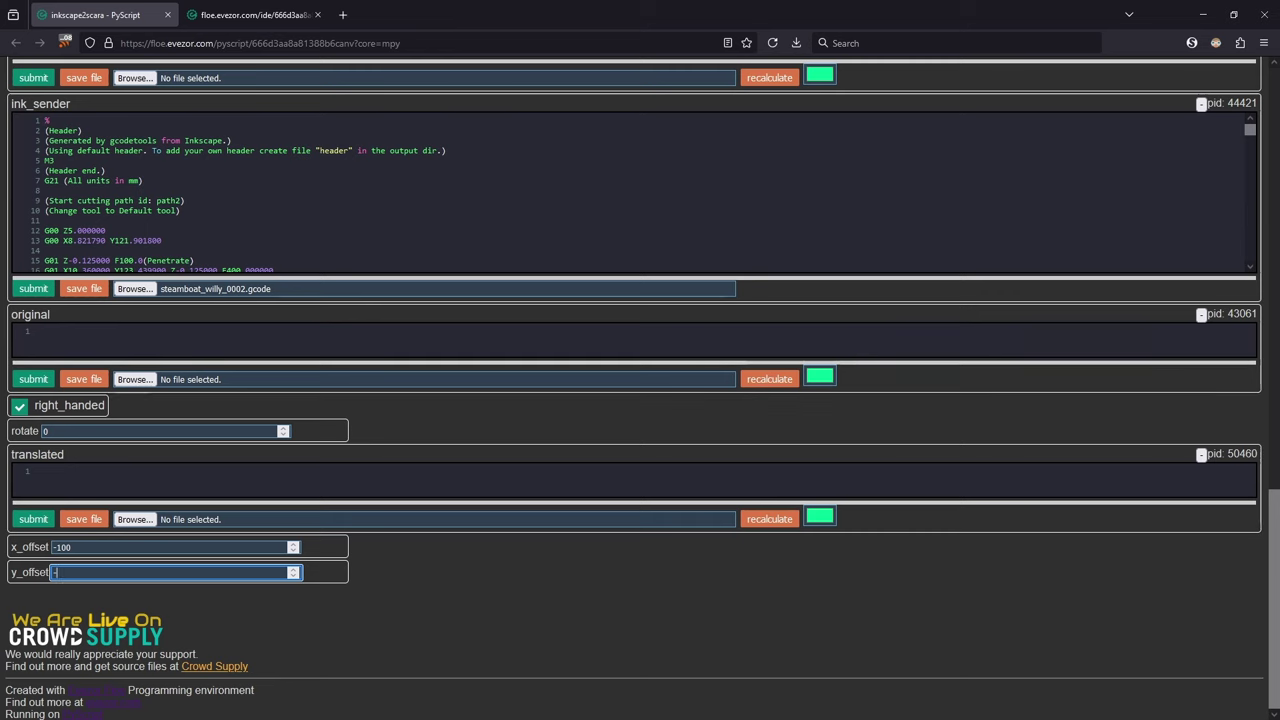
pyautogui.write('300')
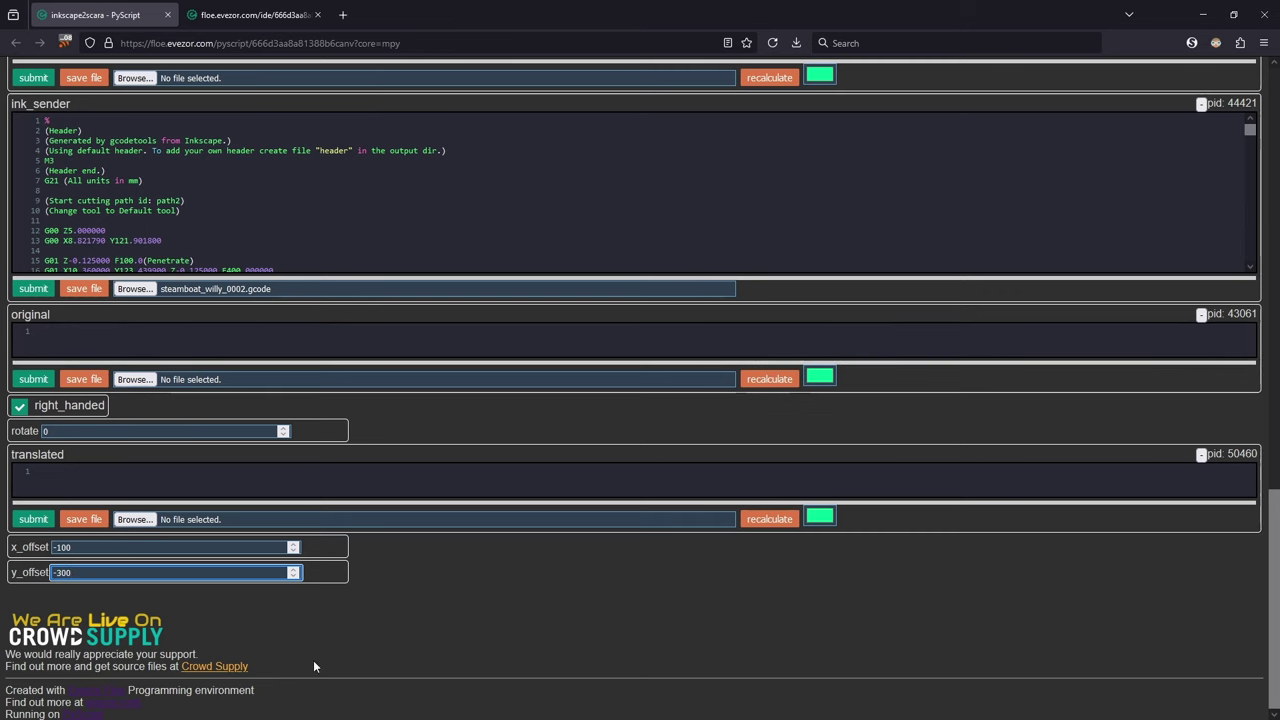
# - Submit the Gcode loaded in ink_sender for conversion
pyautogui.scroll(2, 426, 637)
pyautogui.scroll(4, 426, 632)
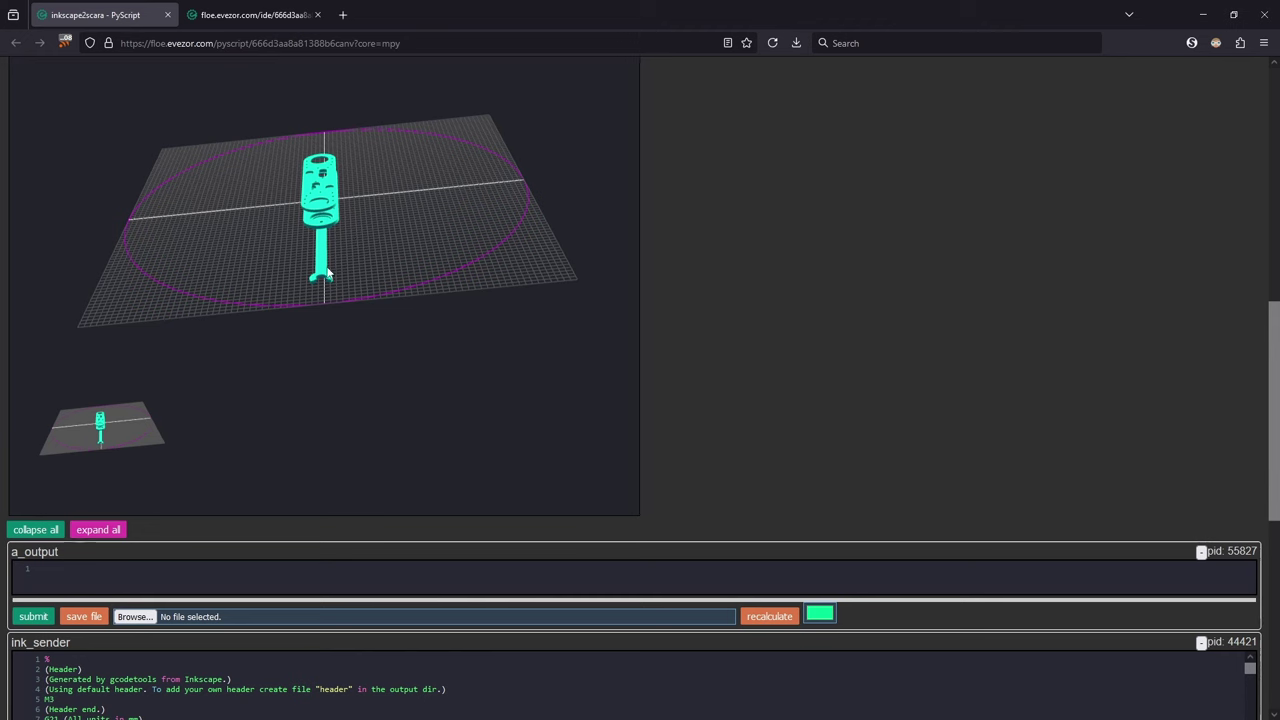
pyautogui.scroll(-2, 812, 327)
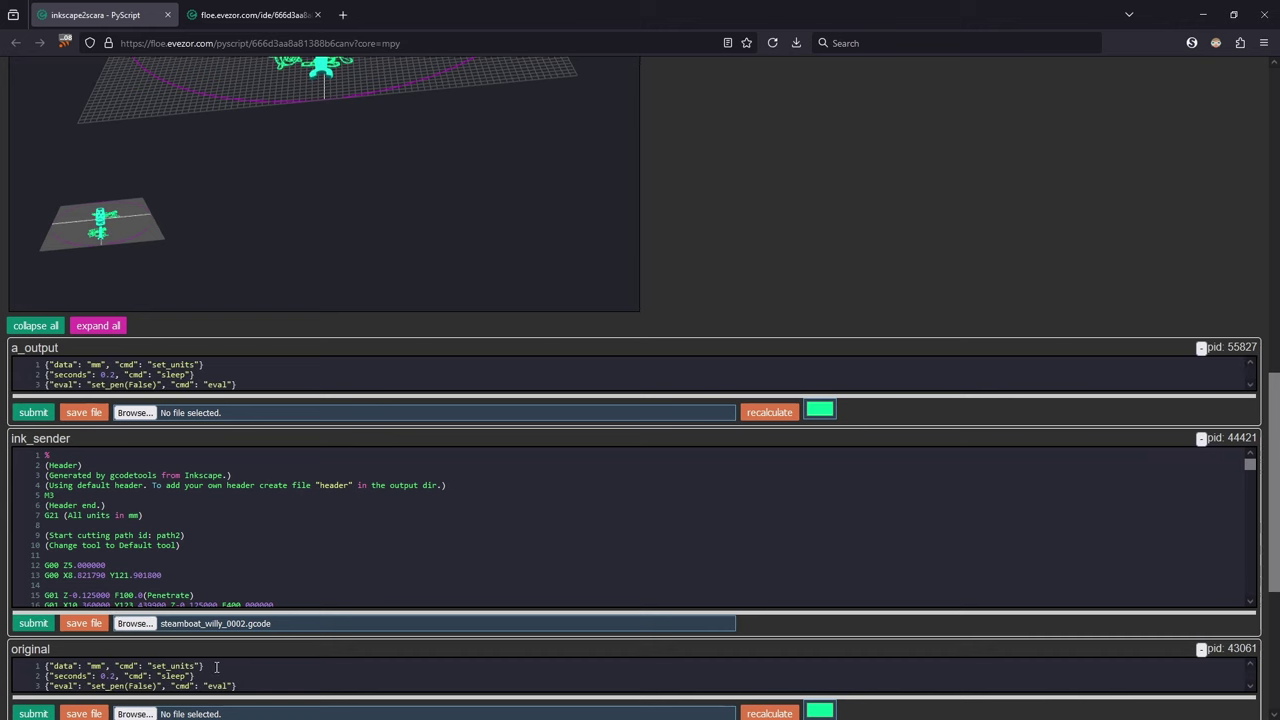
# - Review the converted code in the original and translated sections, and inspect the resulting toolpaths from above in the 3D view
pyautogui.scroll(-3, 262, 654)
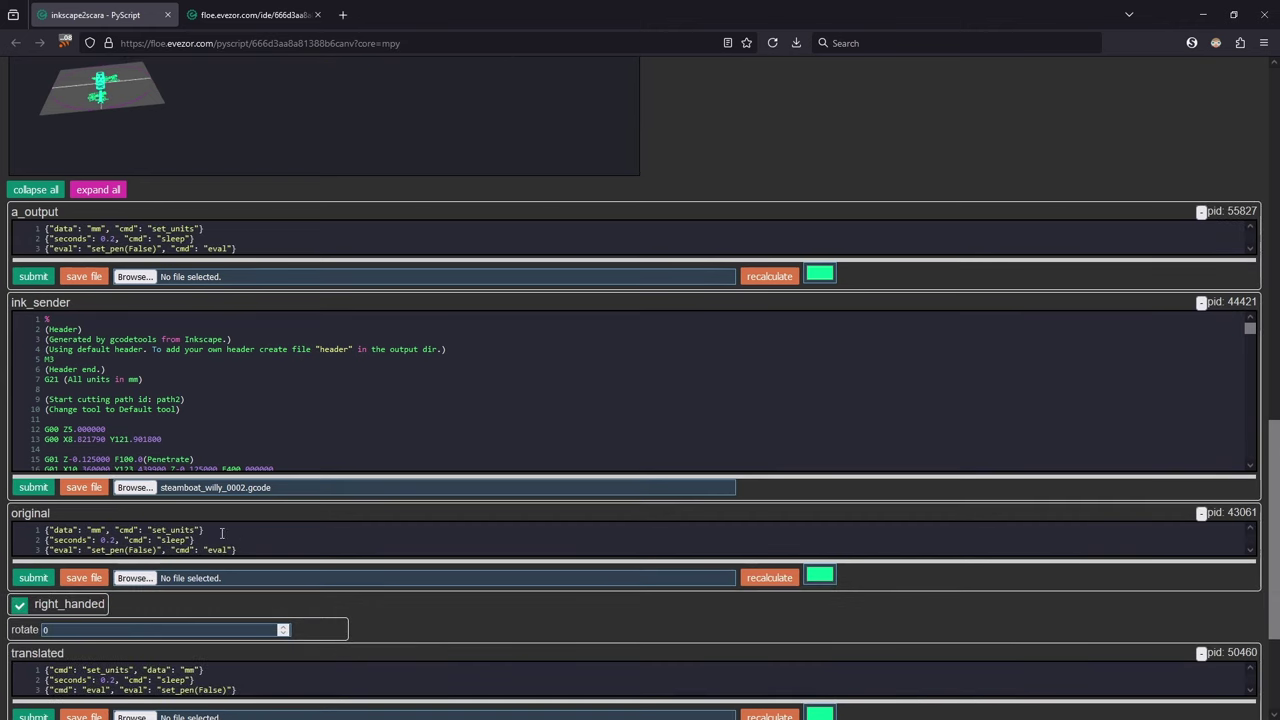
pyautogui.scroll(4, 257, 513)
pyautogui.scroll(3, 257, 507)
pyautogui.moveTo(306, 380); pyautogui.dragTo(306, 489)
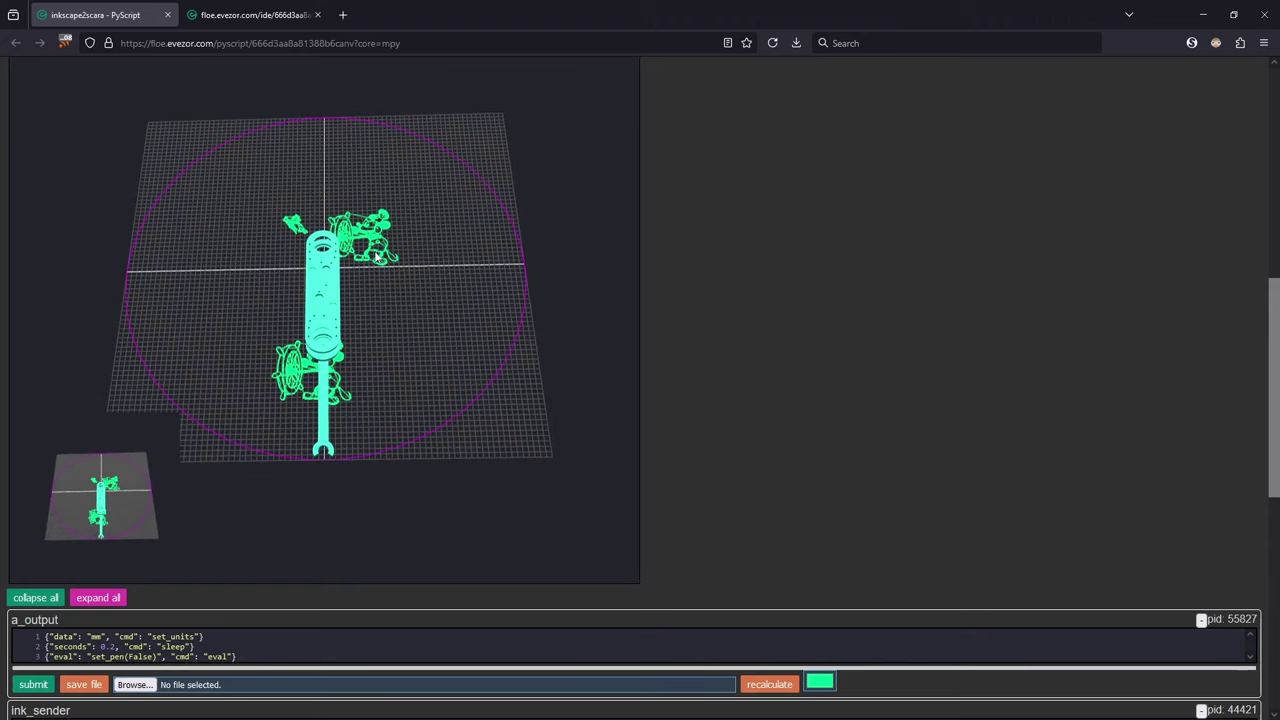
pyautogui.scroll(-2, 789, 436)
pyautogui.scroll(-1, 789, 436)
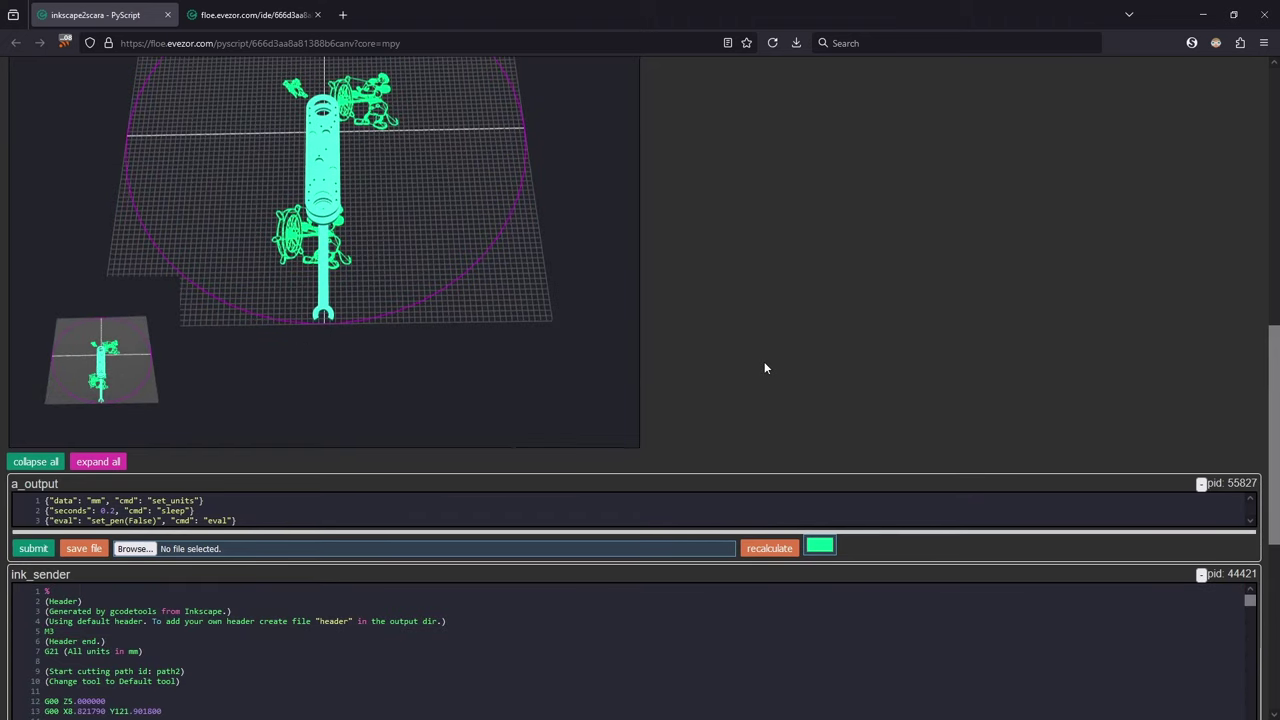
# - Shrink the ink_sender editor, set the original toolpath's display colour to purple and recalculate it
pyautogui.scroll(-2, 763, 366)
pyautogui.moveTo(741, 616); pyautogui.dragTo(766, 446)
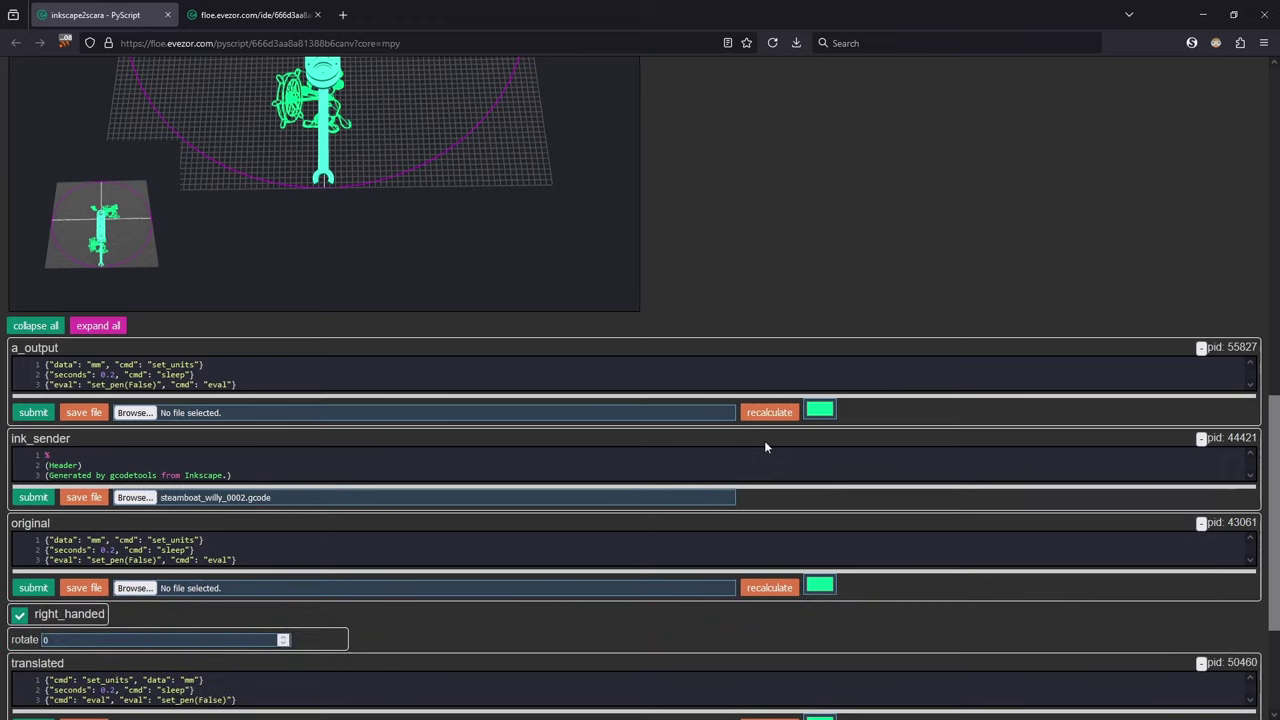
pyautogui.click(820, 586)
pyautogui.click(256, 79)
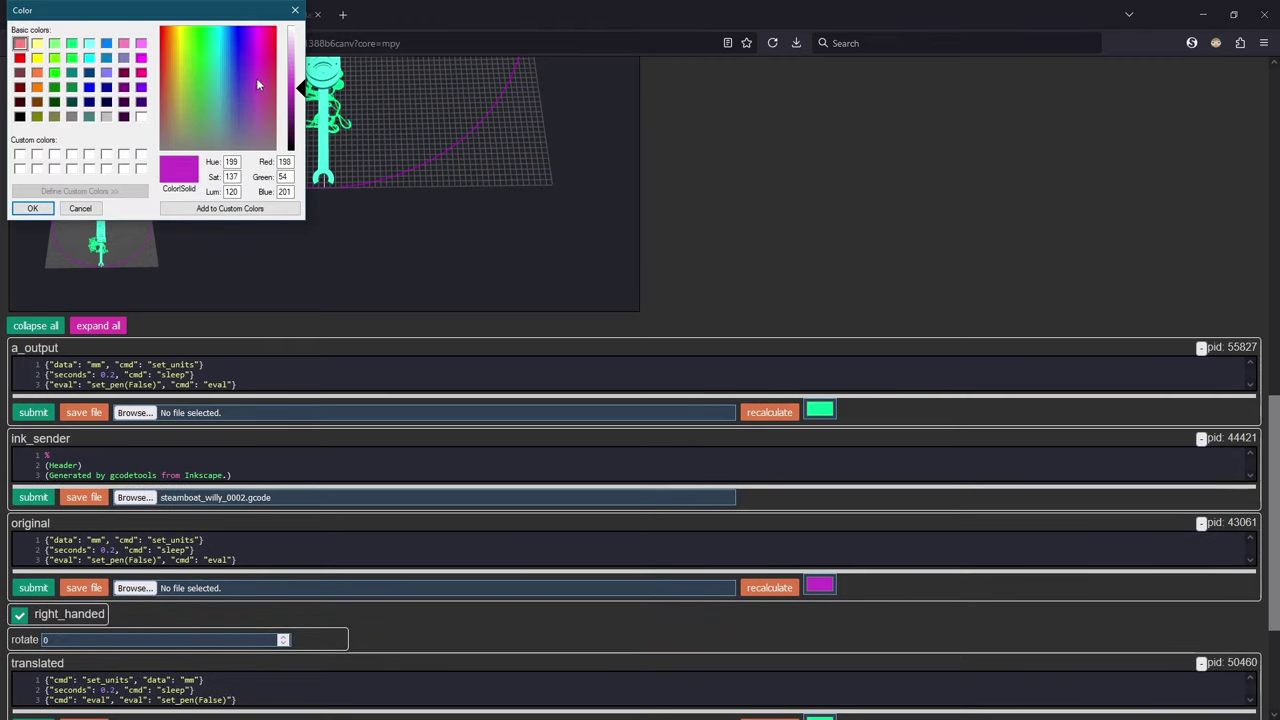
pyautogui.click(32, 208)
pyautogui.scroll(-3, 680, 200)
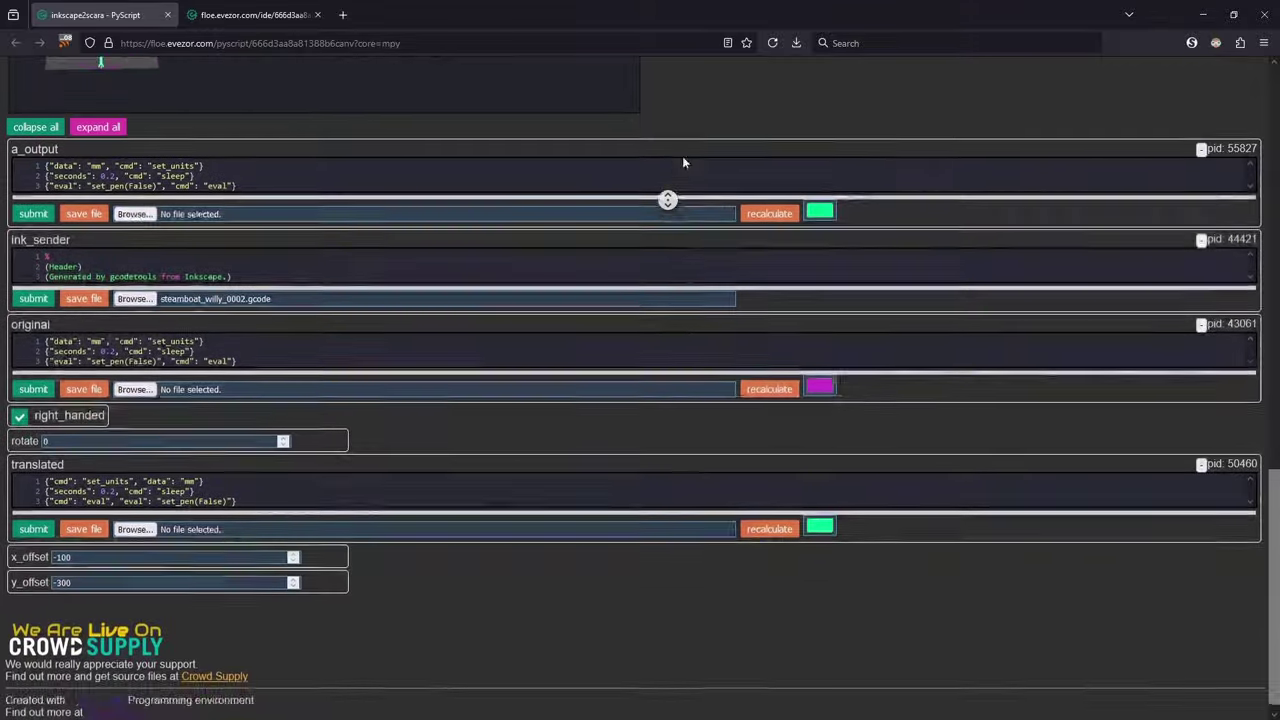
# - Examine the recoloured original toolpath beside the robot arm up close in the 3D view, from a changed angle
pyautogui.scroll(6, 682, 140)
pyautogui.scroll(2, 390, 322)
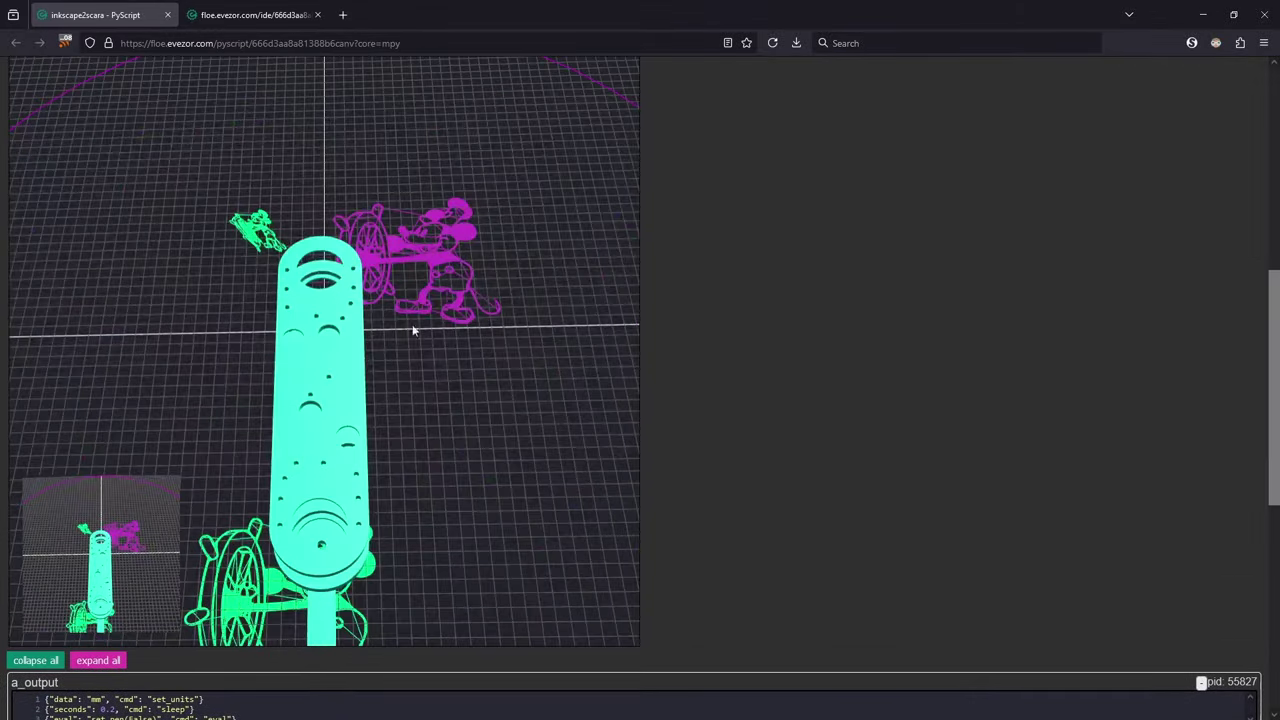
pyautogui.moveTo(414, 329); pyautogui.dragTo(380, 357)
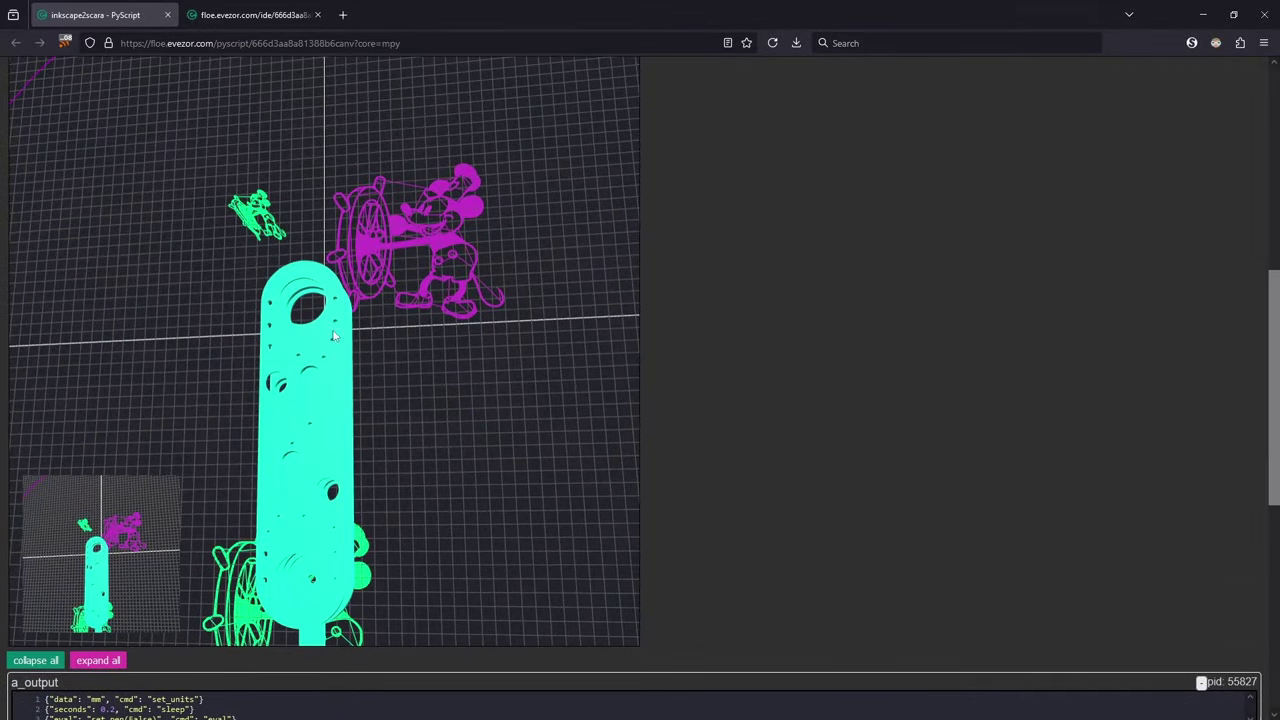